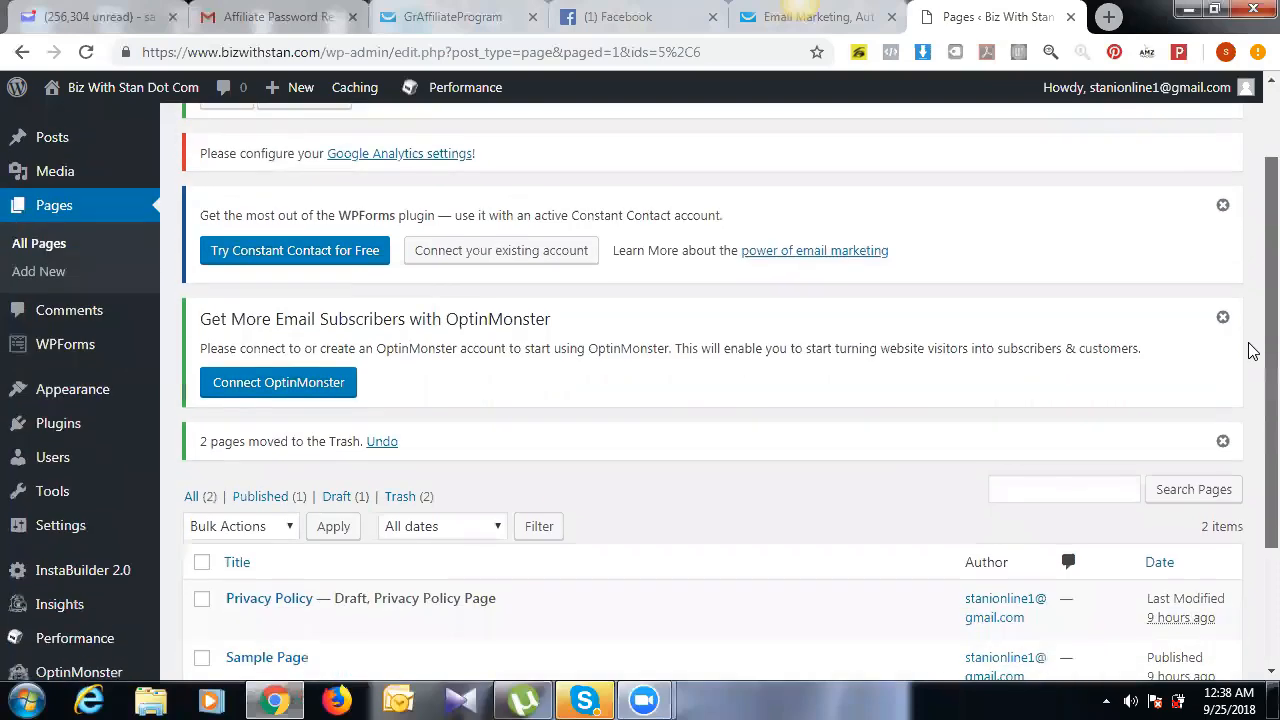
Step: Leave the WordPress Pages list and open InstaBuilder 2.0 from the admin sidebar
scroll(1252, 278, "up", 1)
scroll(1252, 278, "up", 2)
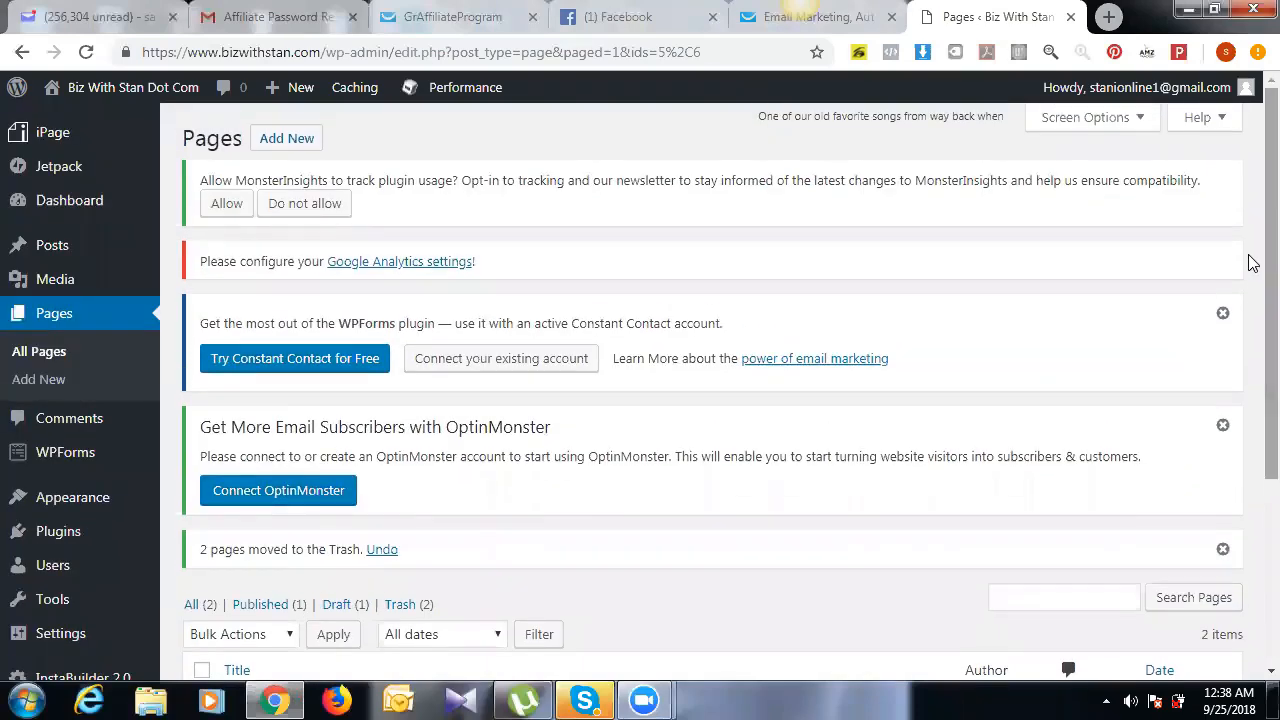
scroll(1251, 466, "down", 3)
scroll(1252, 350, "up", 3)
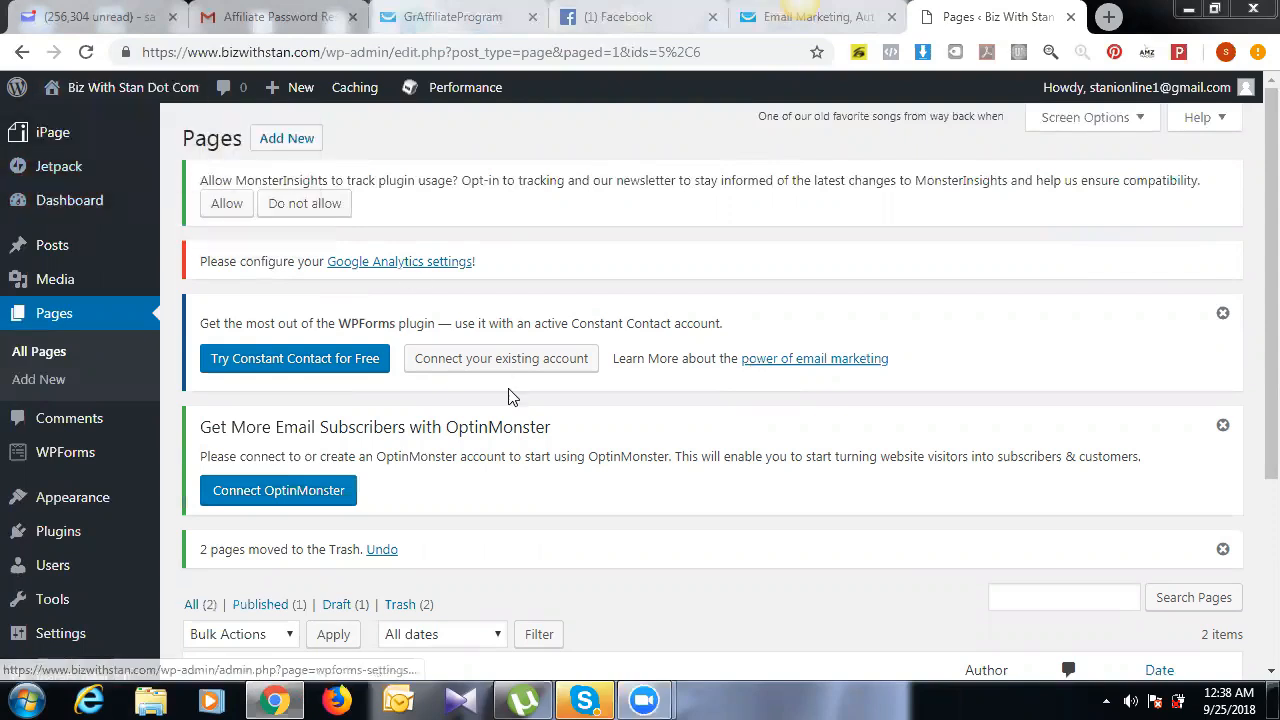
left_click_drag(1252, 292, 1251, 409)
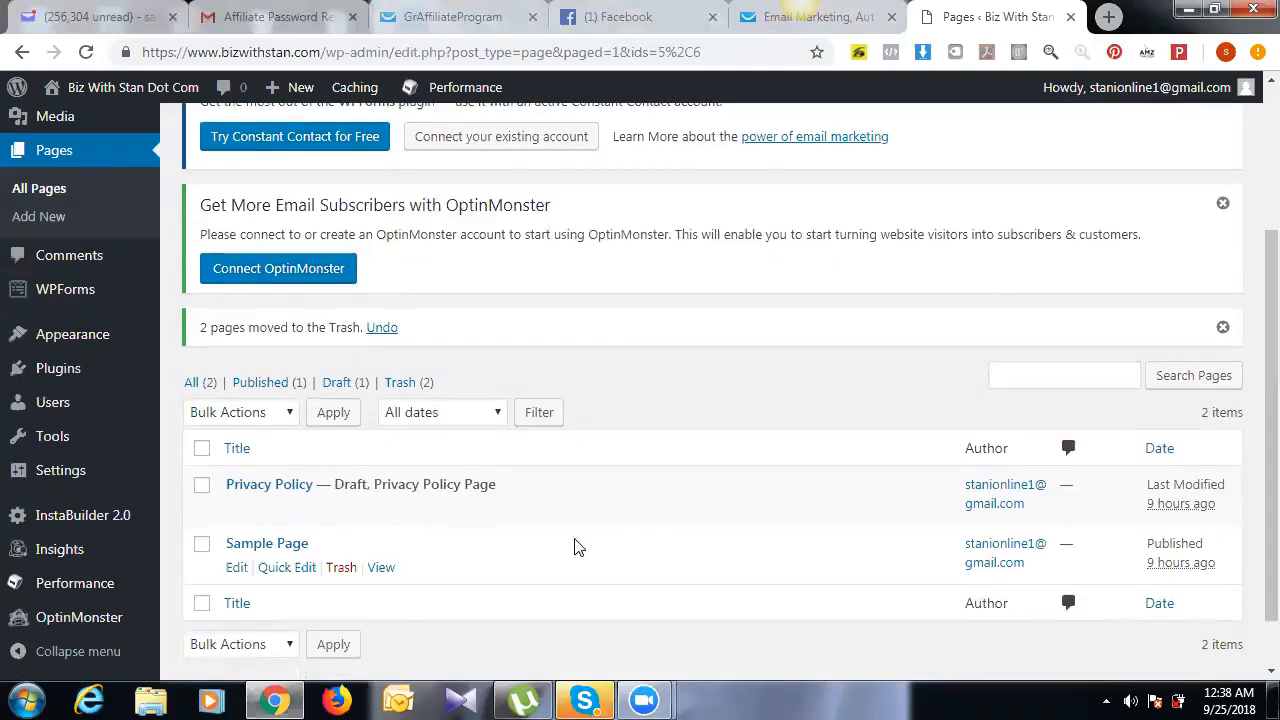
mouse_move(62, 522)
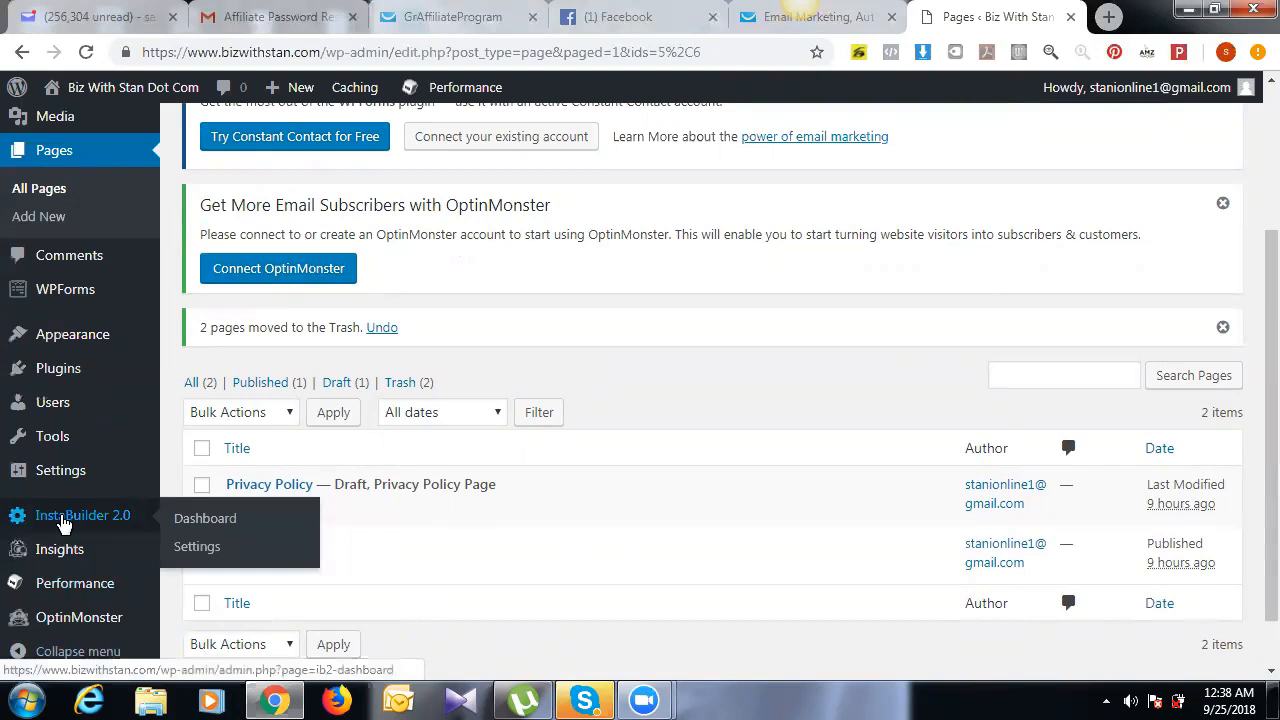
mouse_move(138, 92)
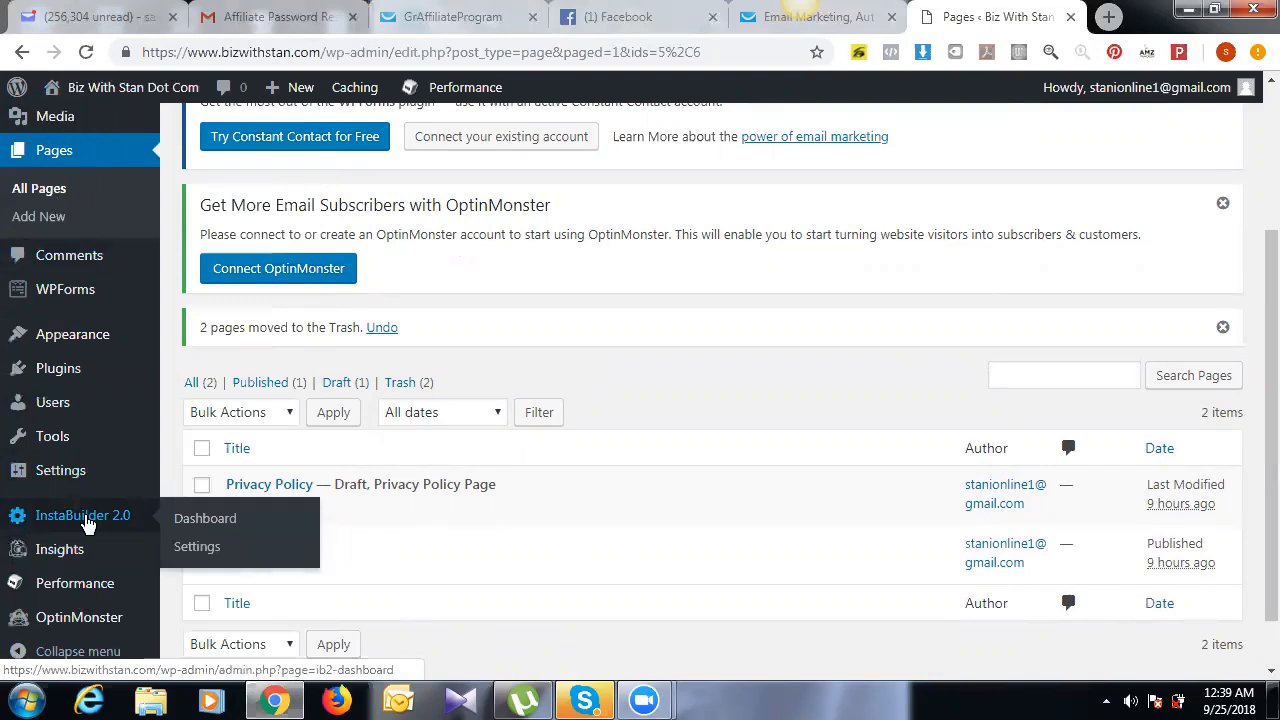
left_click(88, 524)
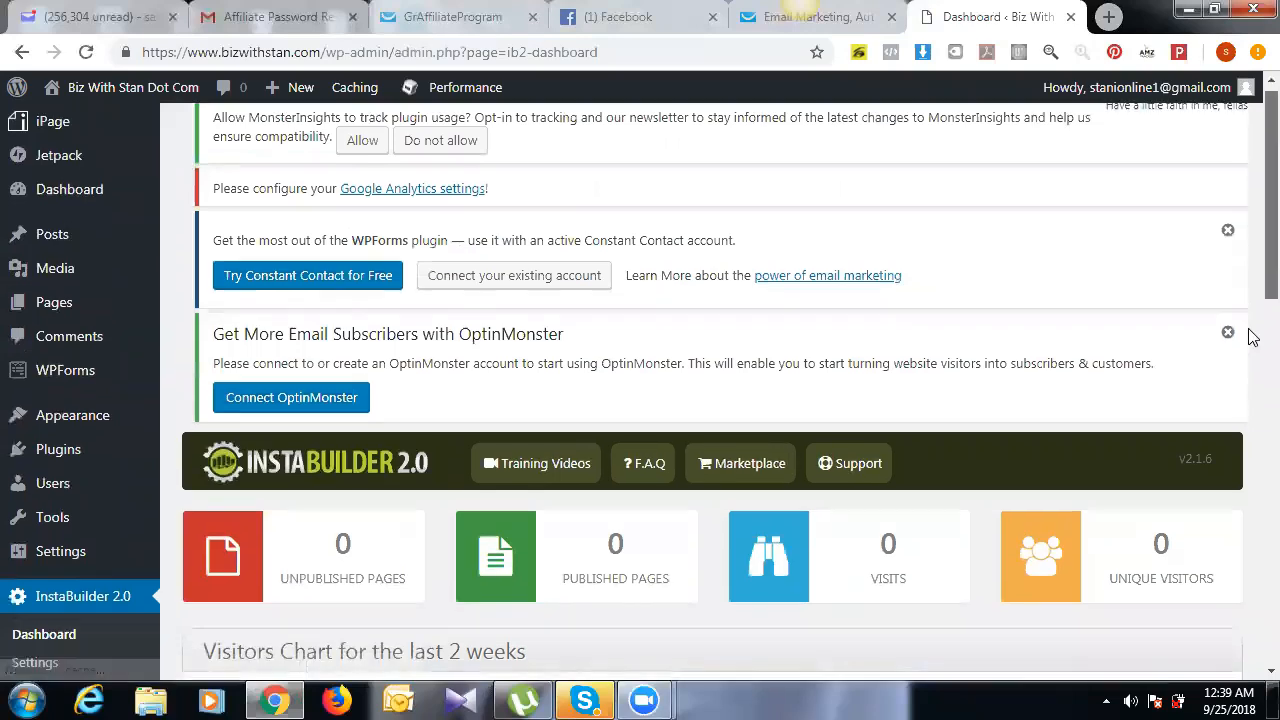
Step: Scroll the InstaBuilder dashboard down to the visitors chart and New Page button
scroll(1252, 337, "down", 3)
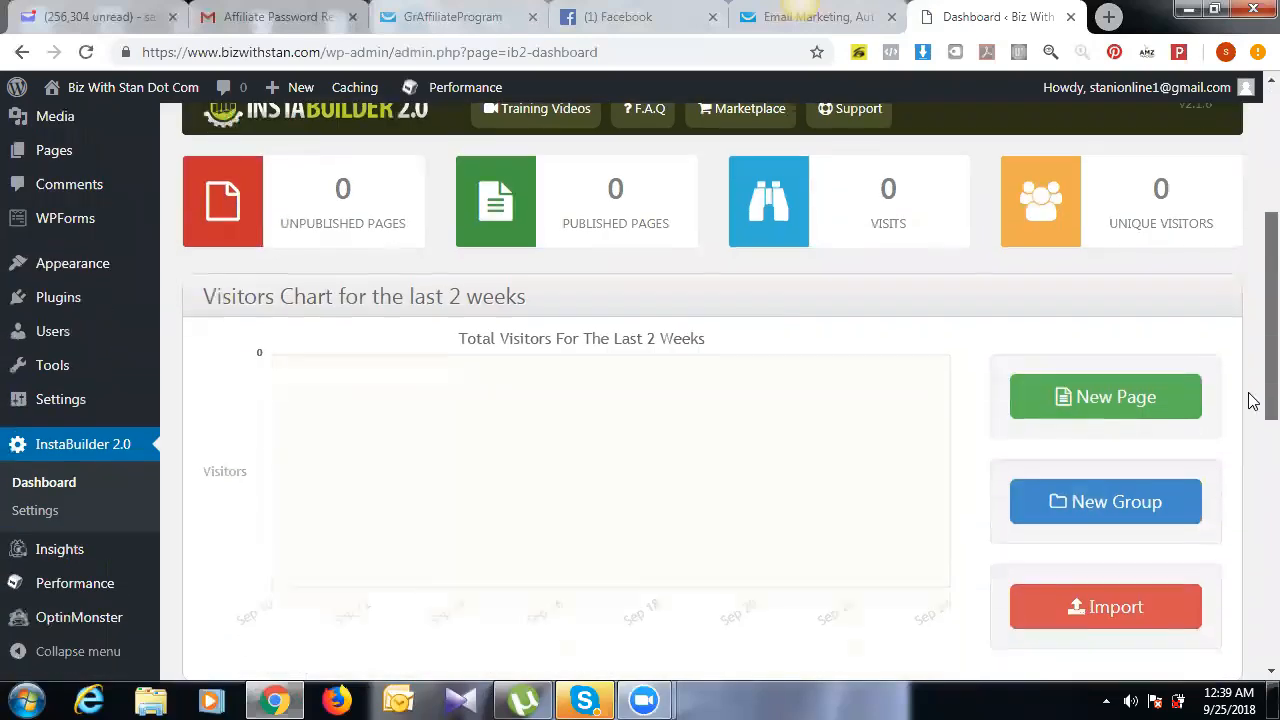
Step: Start a new InstaBuilder page and browse the Choose a Template grid's template types
left_click(1096, 397)
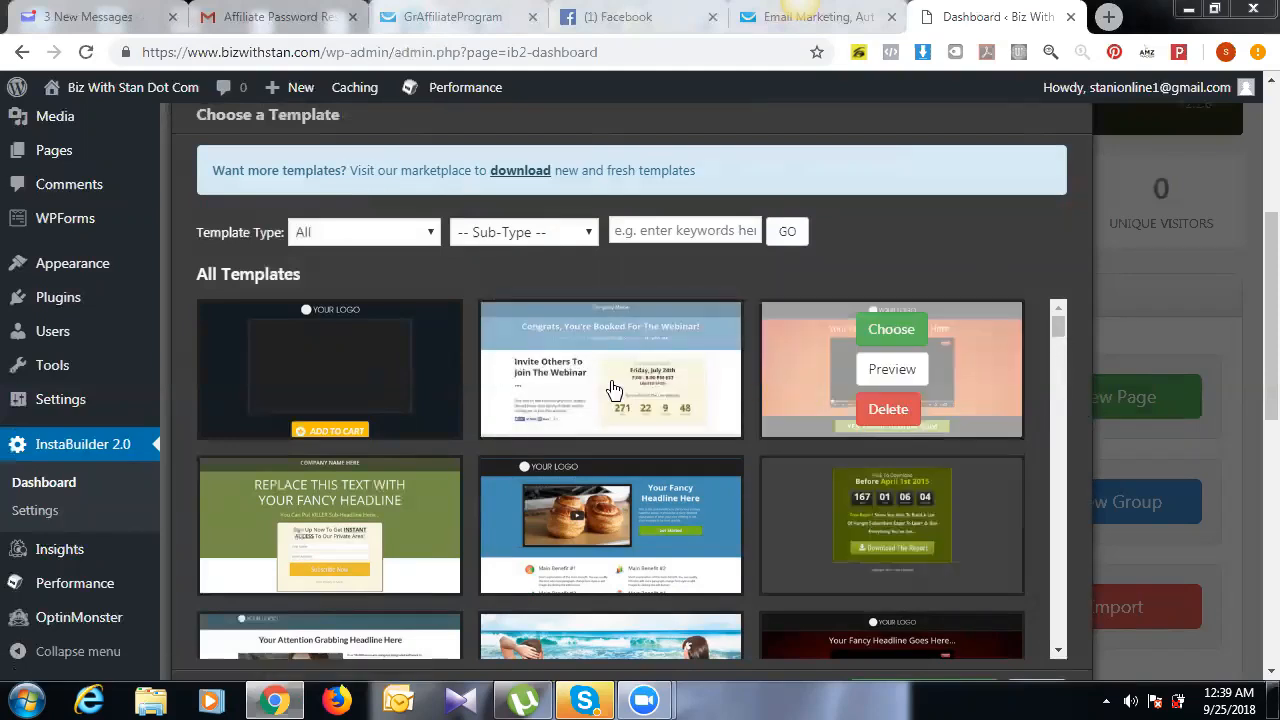
left_click_drag(1058, 316, 1058, 318)
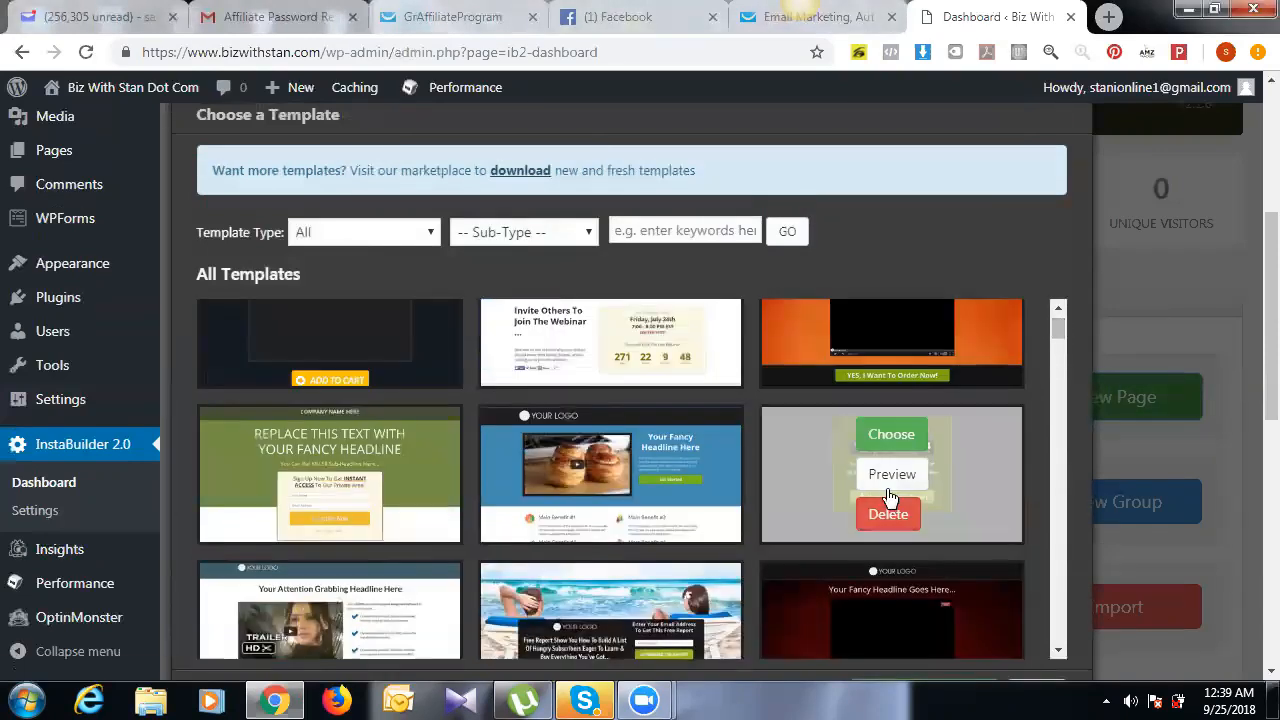
mouse_move(1060, 328)
left_mouse_down()
mouse_move(1062, 354)
mouse_move(1064, 328)
left_mouse_up()
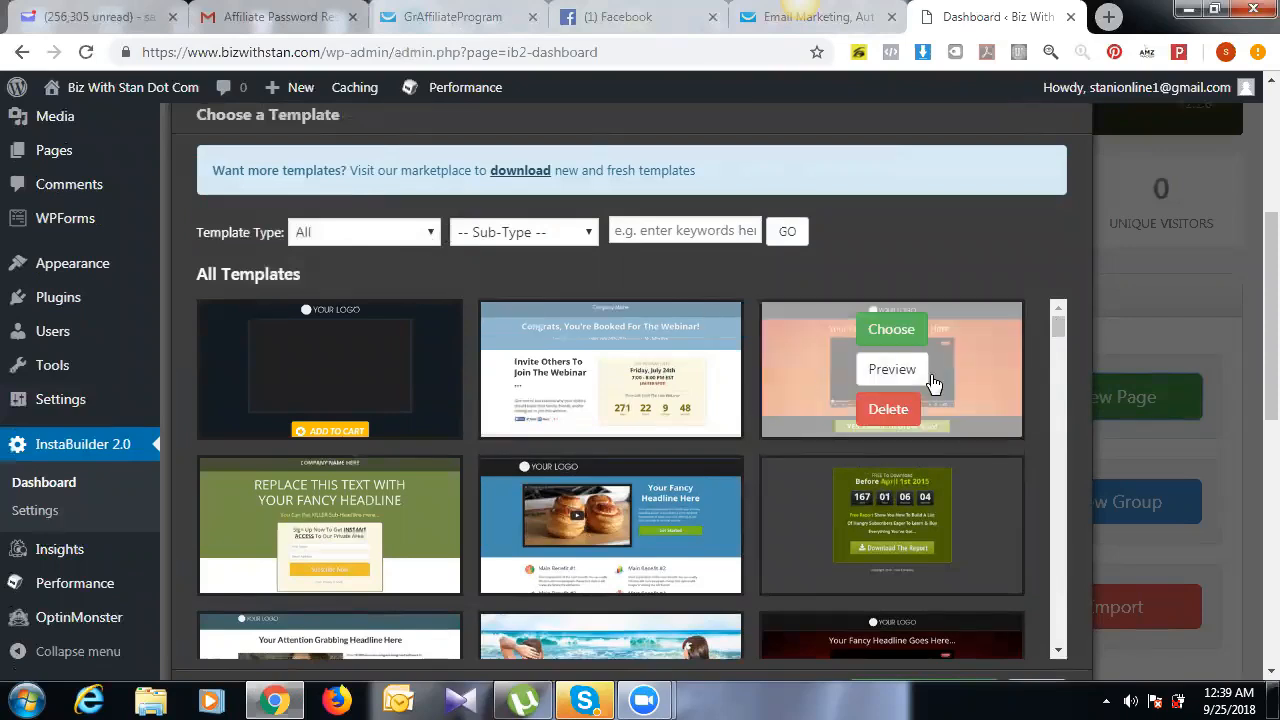
left_click_drag(1058, 324, 1061, 320)
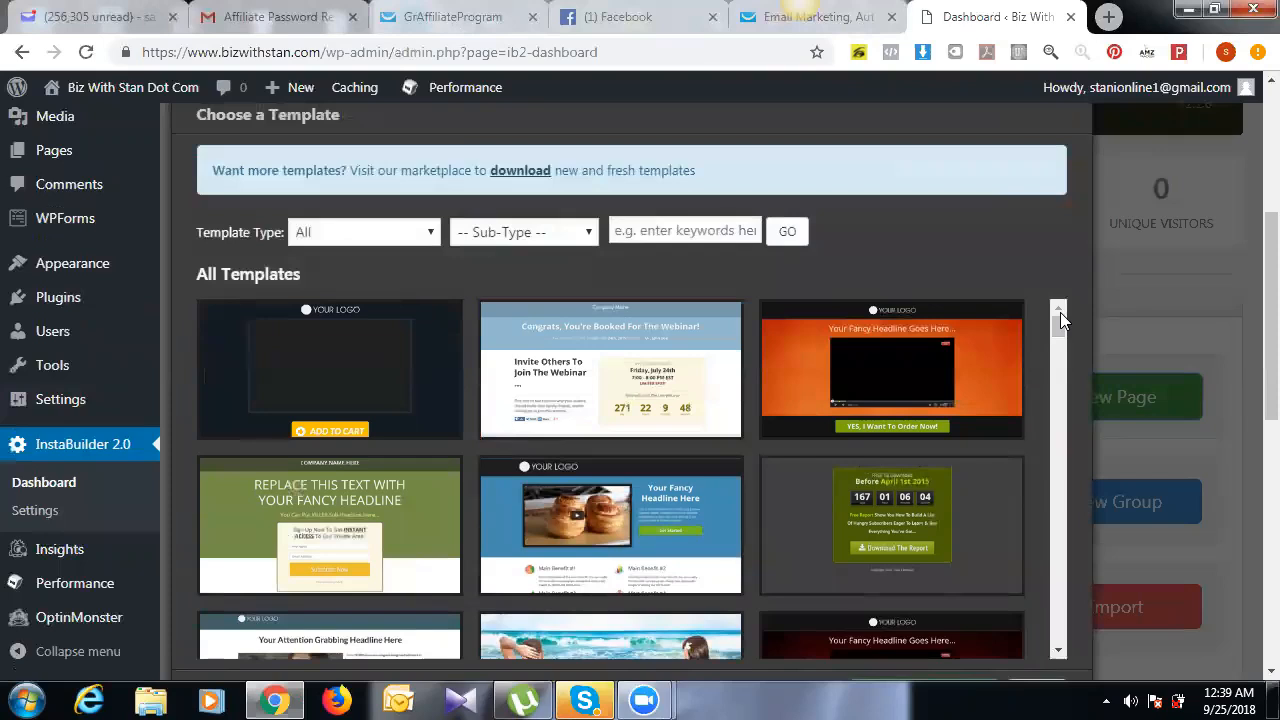
left_click(428, 235)
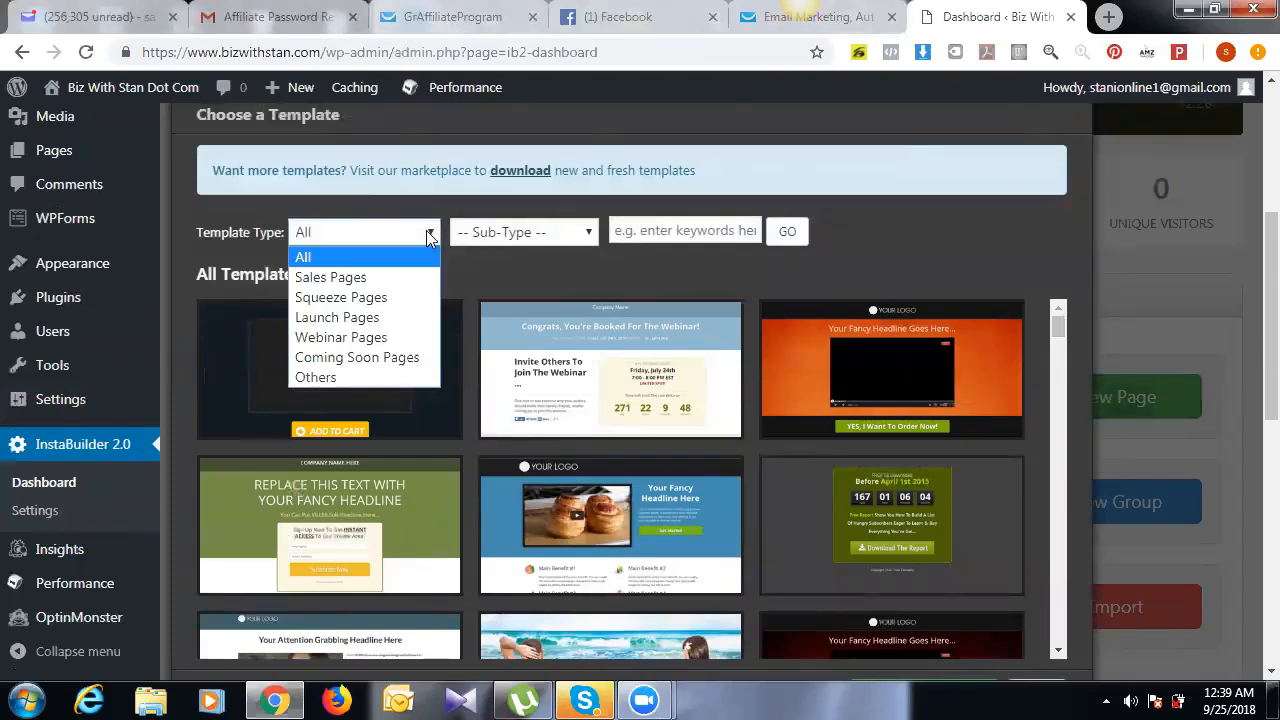
Step: Filter templates to Squeeze Pages, 2 Steps Opt-In, and choose the blue countdown template
left_click(393, 309)
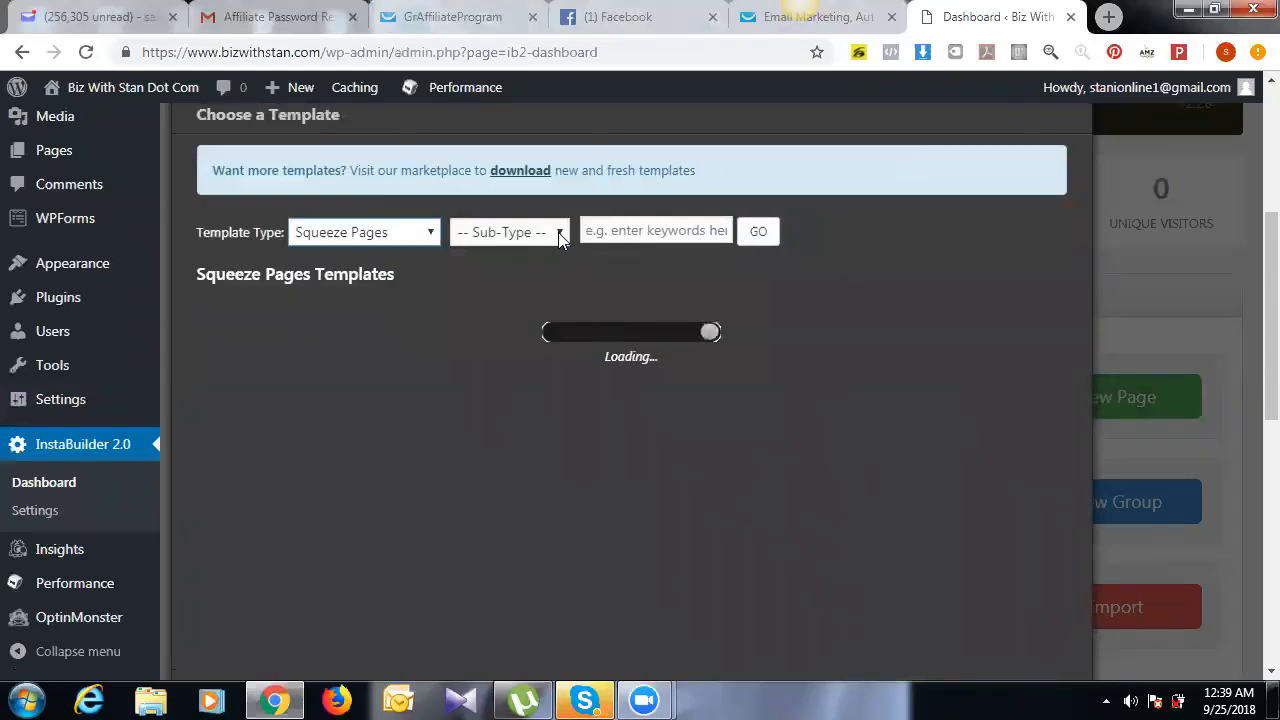
left_click(560, 236)
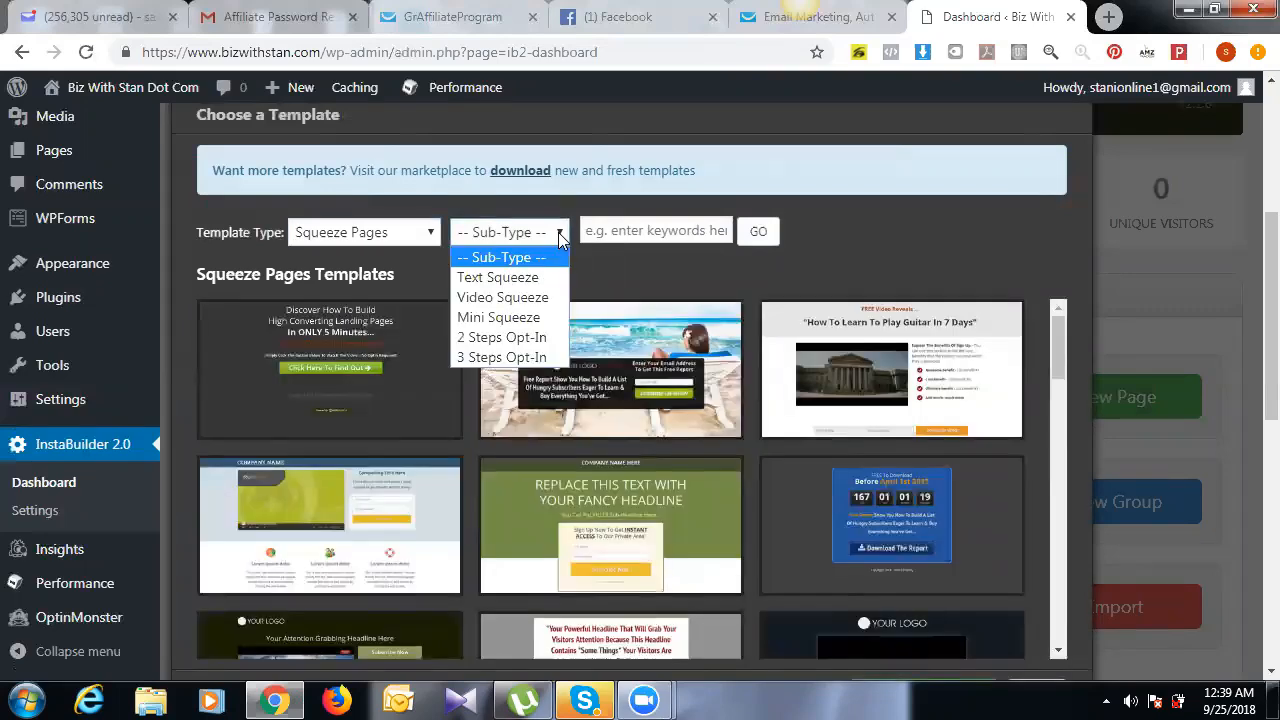
left_click(522, 338)
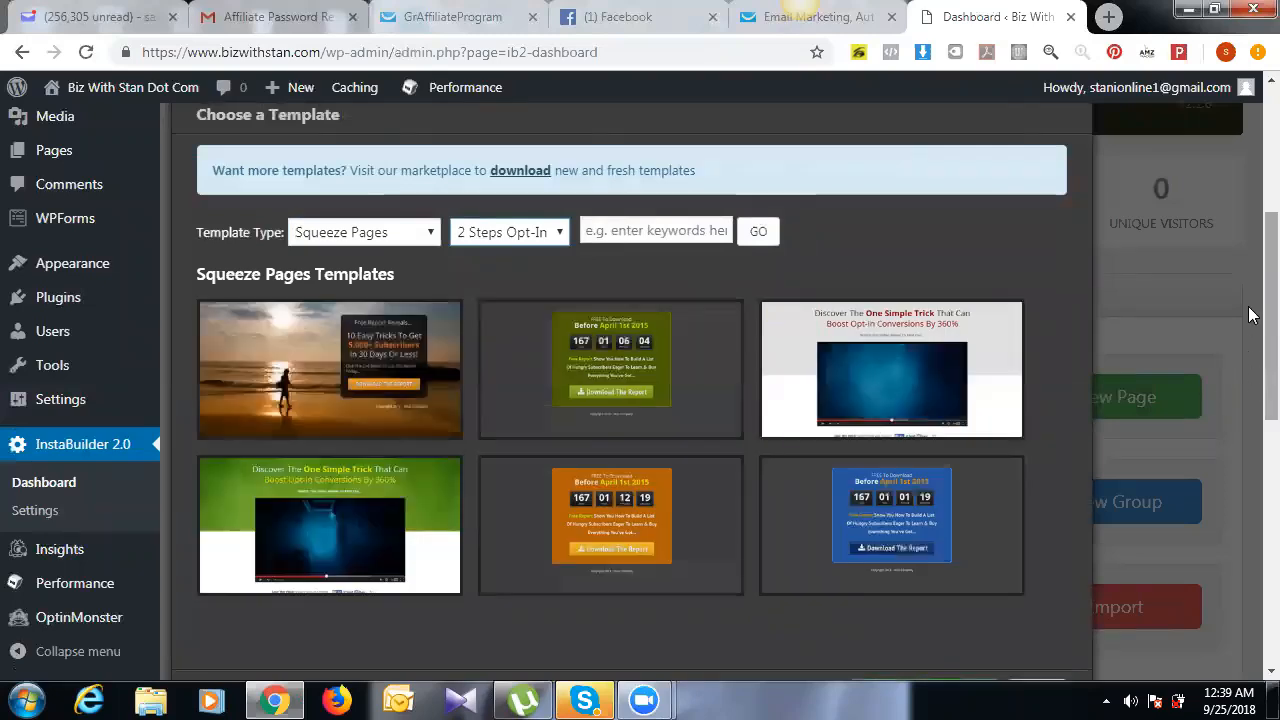
scroll(1250, 348, "down", 2)
scroll(1250, 348, "down", 2)
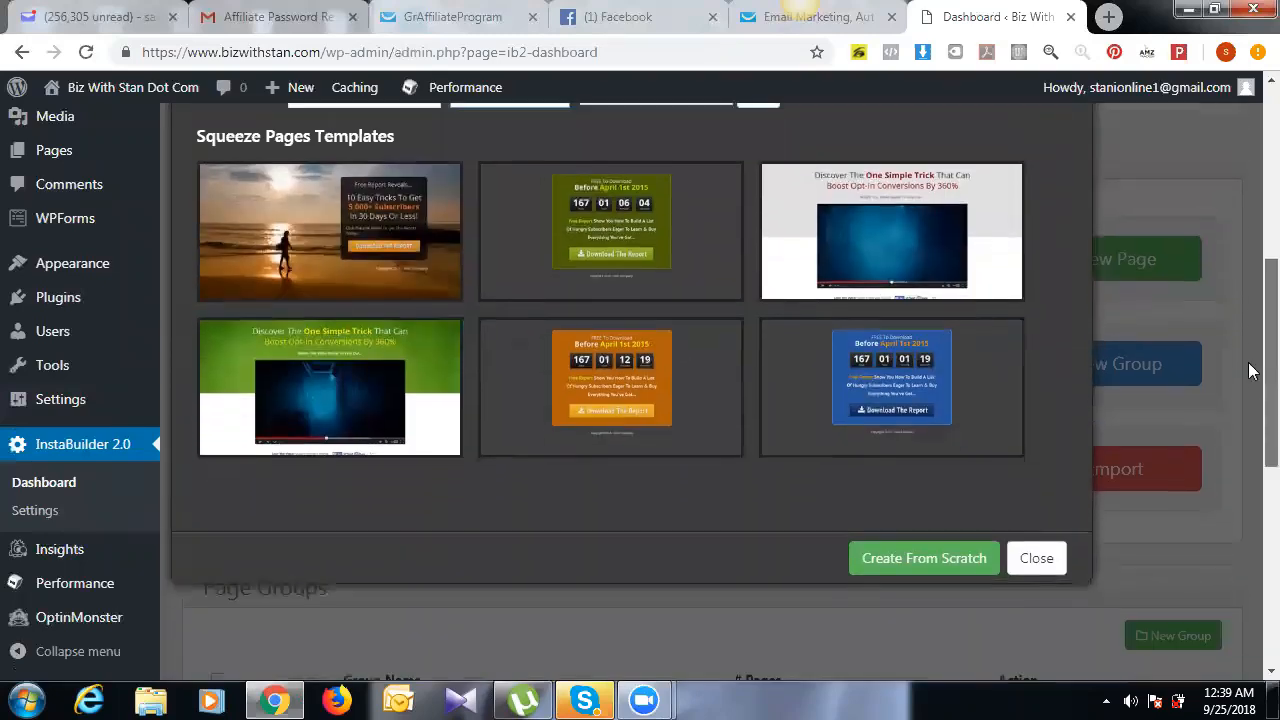
scroll(1250, 352, "up", 1)
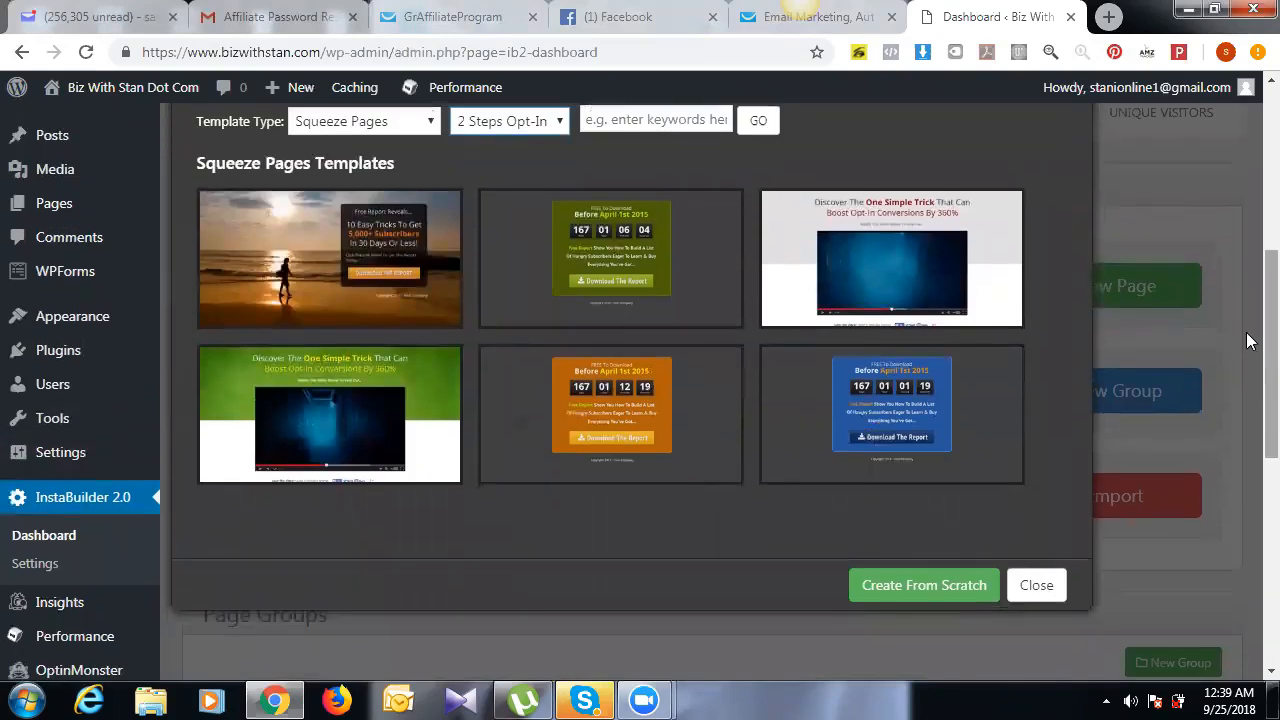
mouse_move(296, 375)
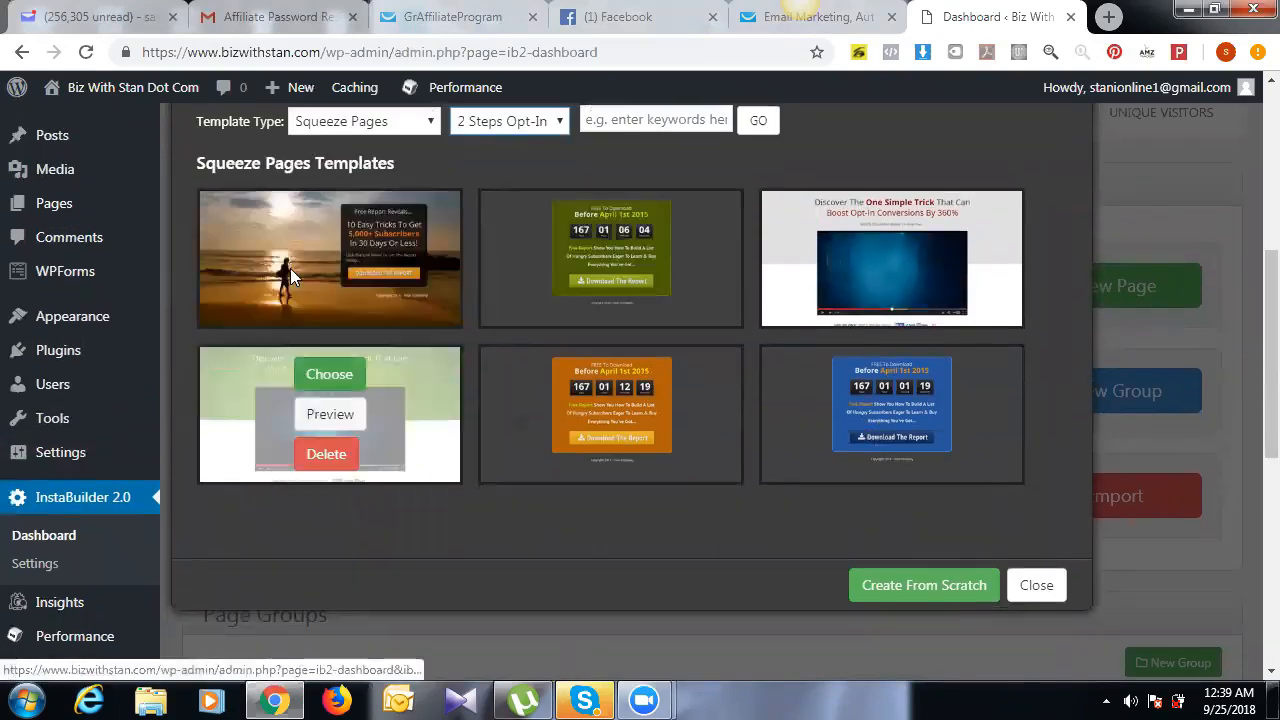
mouse_move(434, 294)
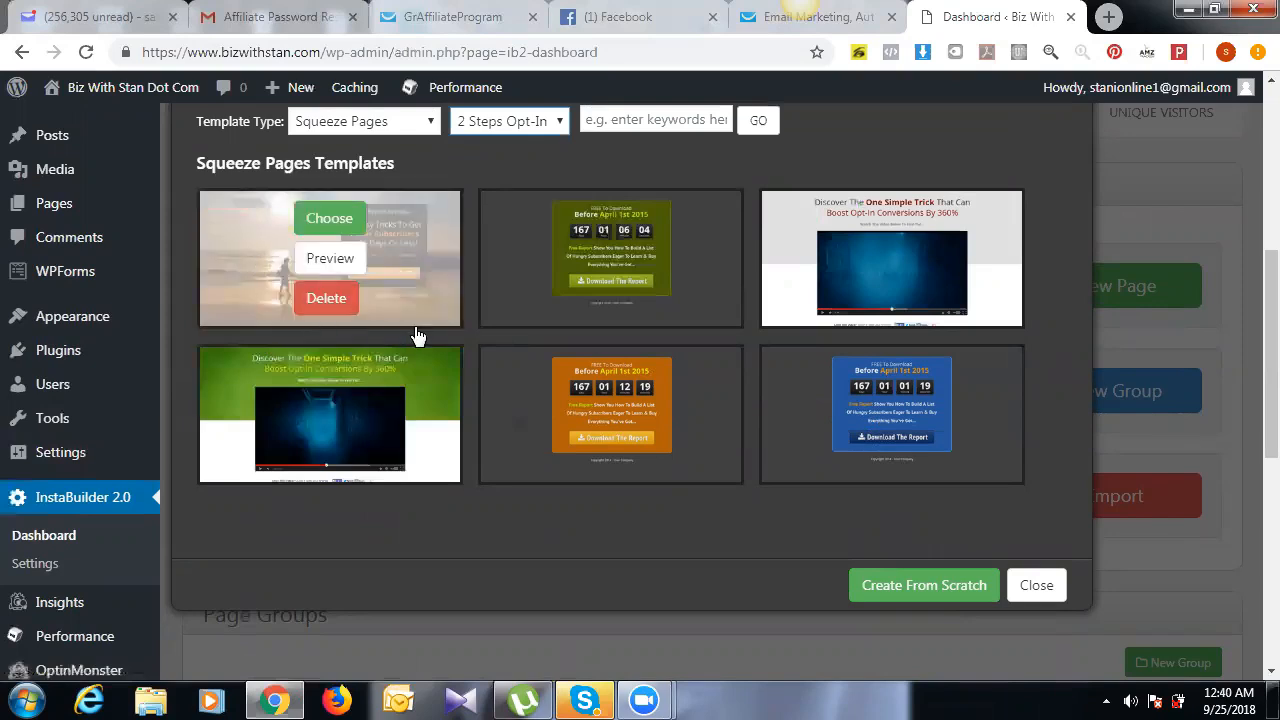
mouse_move(914, 484)
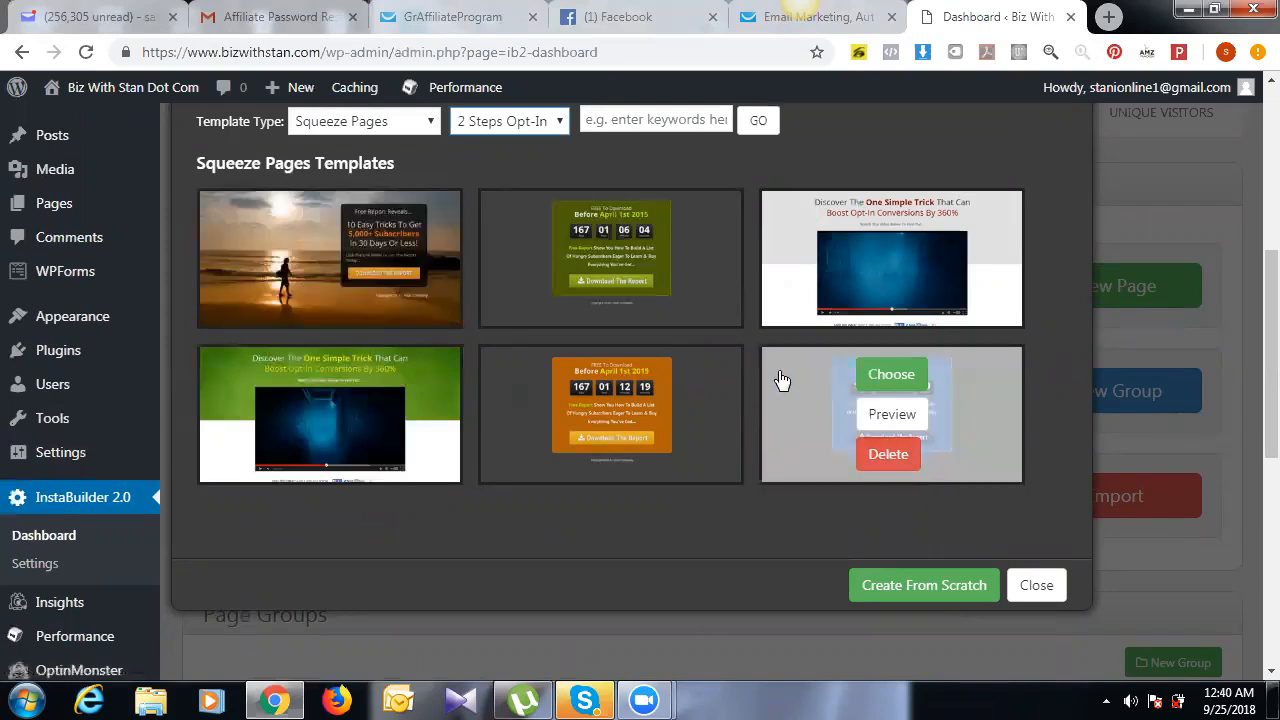
left_click(900, 378)
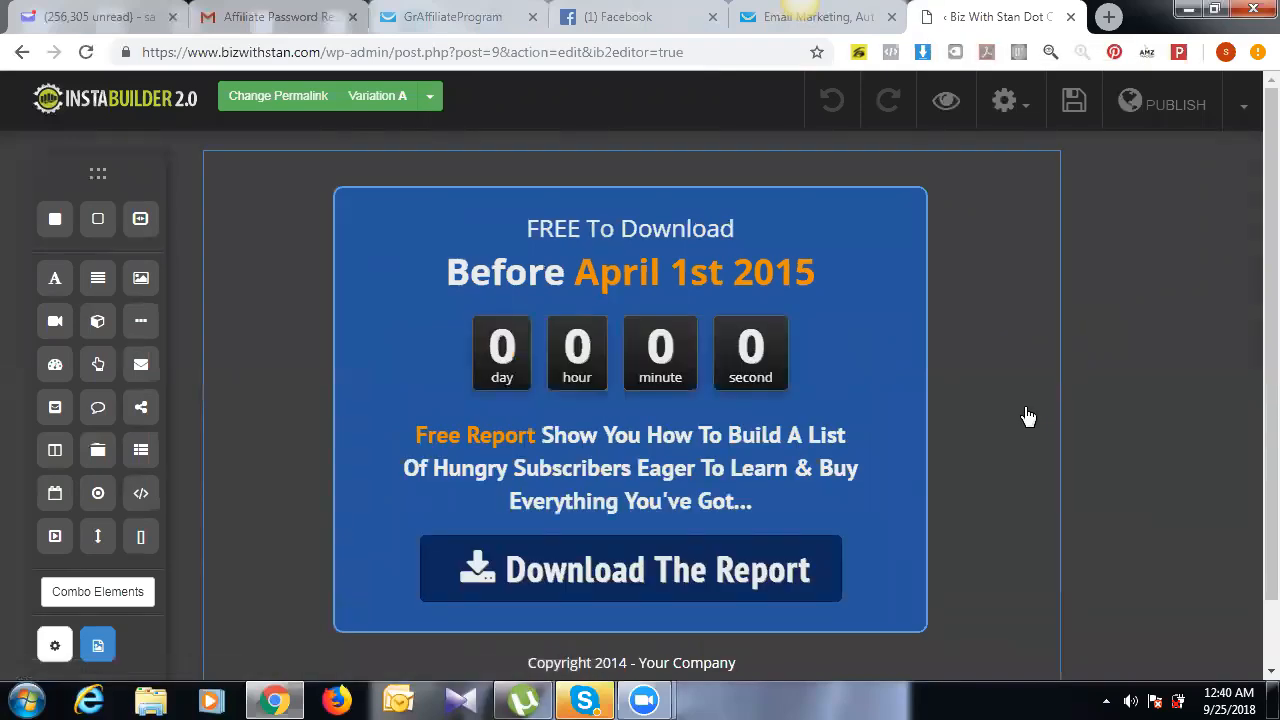
Step: Select the top headline block and open its text for inline editing
left_click(697, 257)
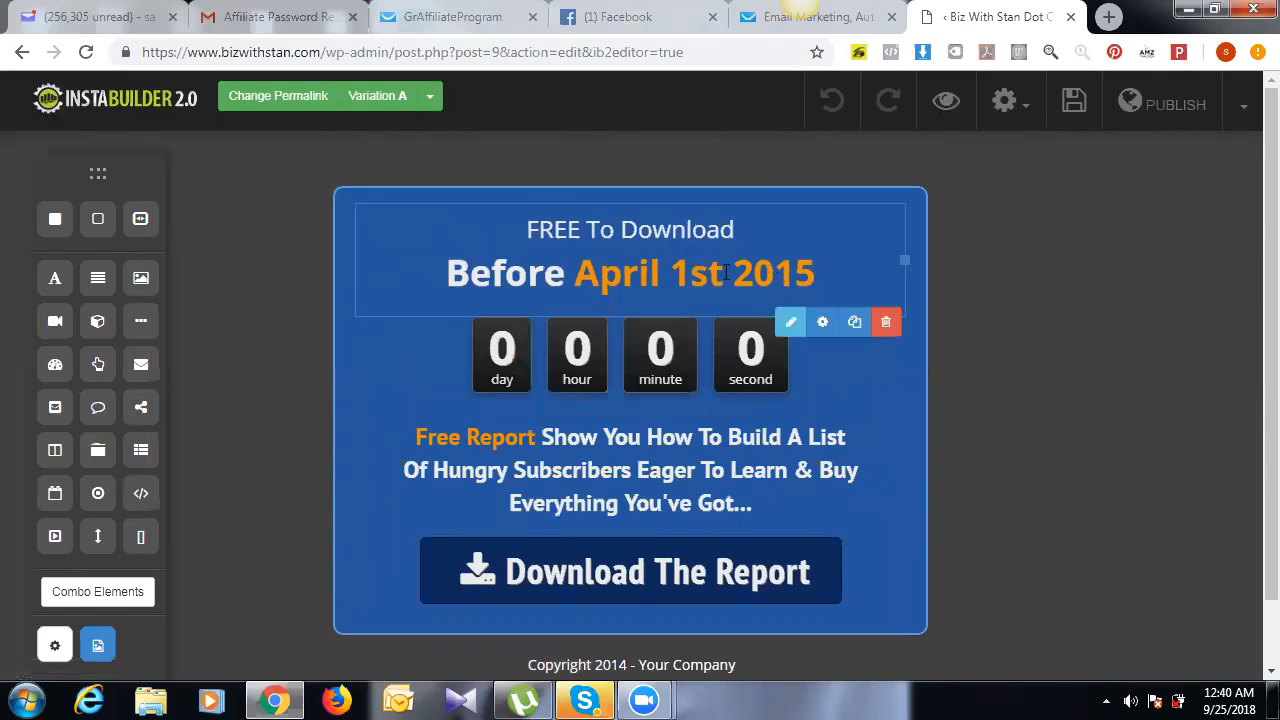
left_click(790, 322)
Step: Retype the headline as 'Learn Affiliate Marketing', correcting typos along the way
left_click_drag(819, 289, 472, 292)
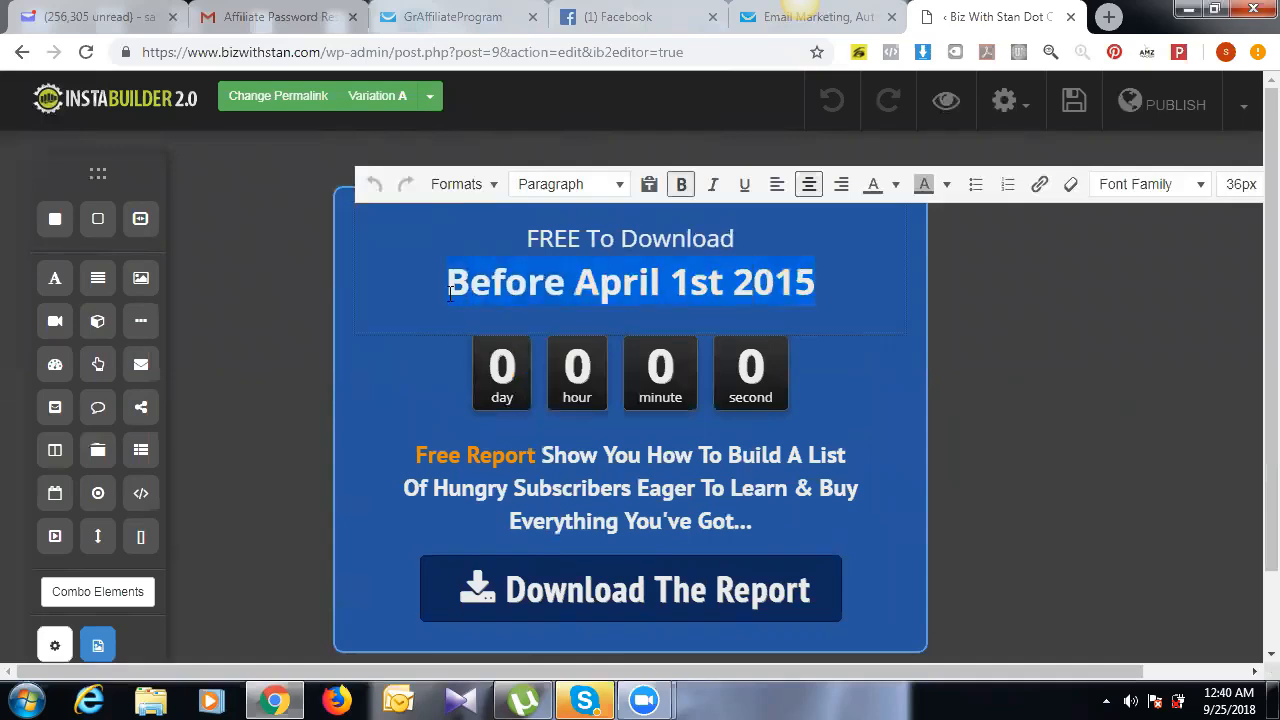
type("Lea")
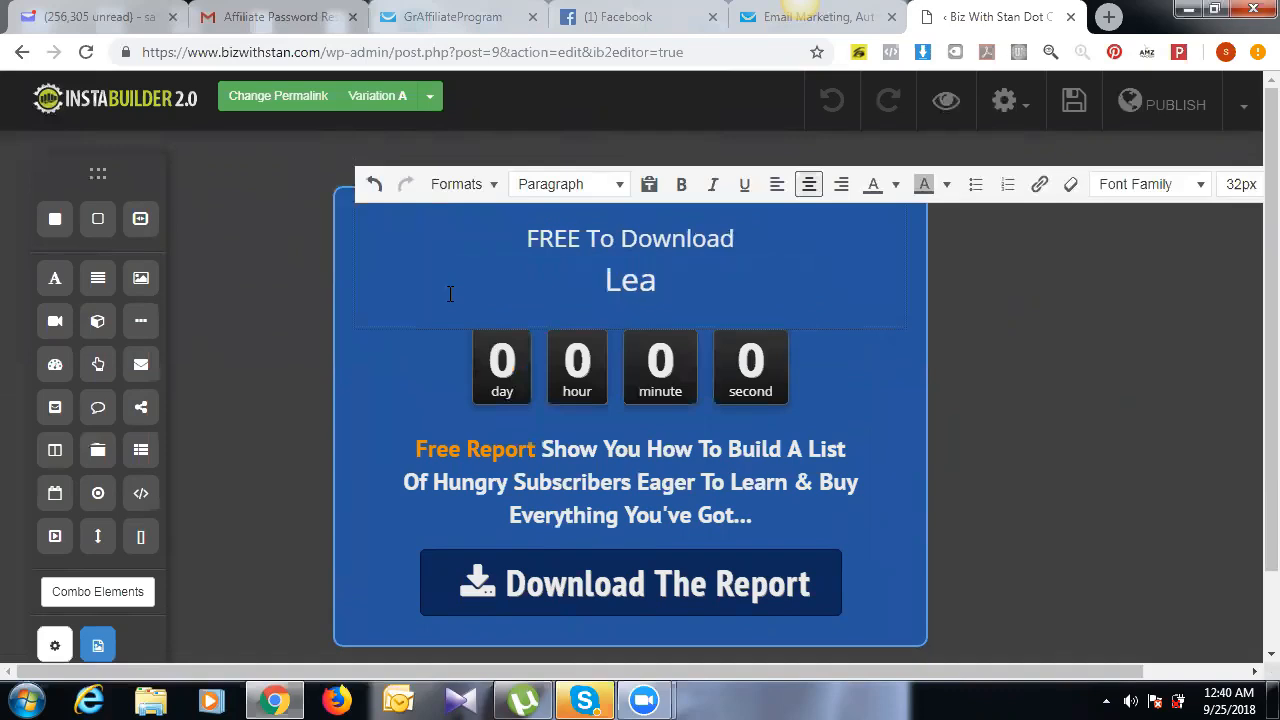
key("ctrl+z")
left_click(460, 281)
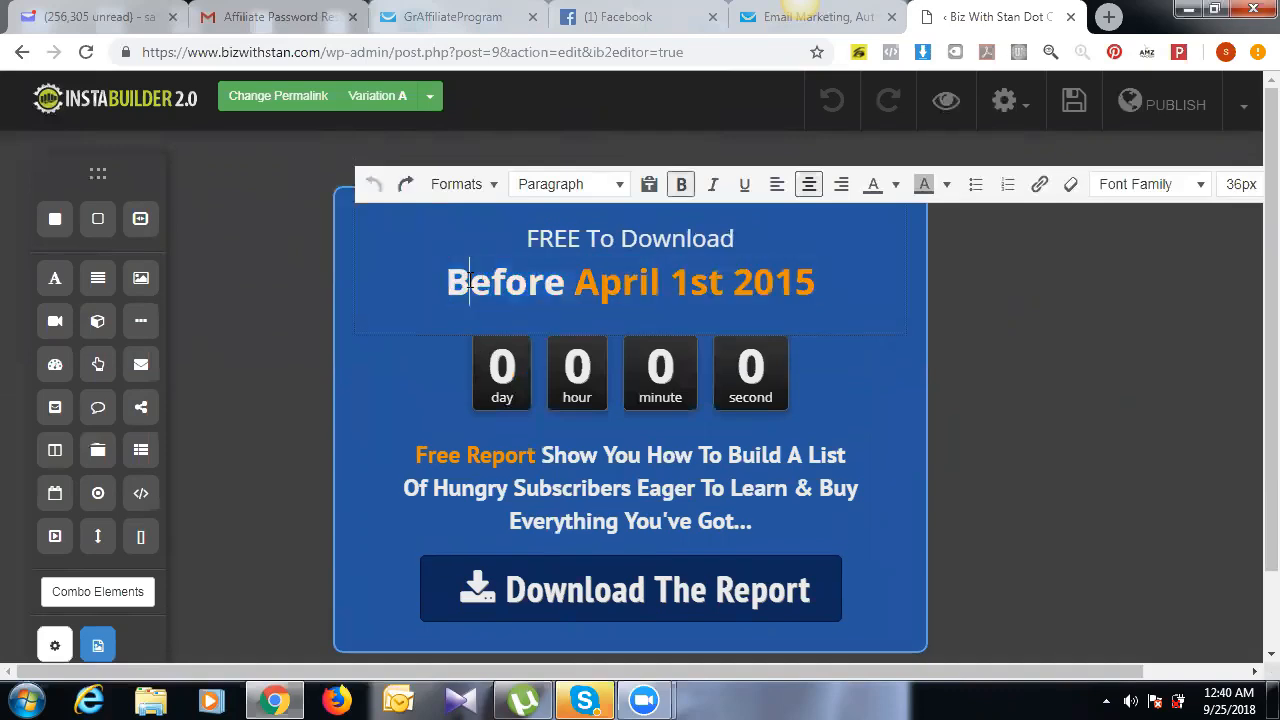
type("Lear")
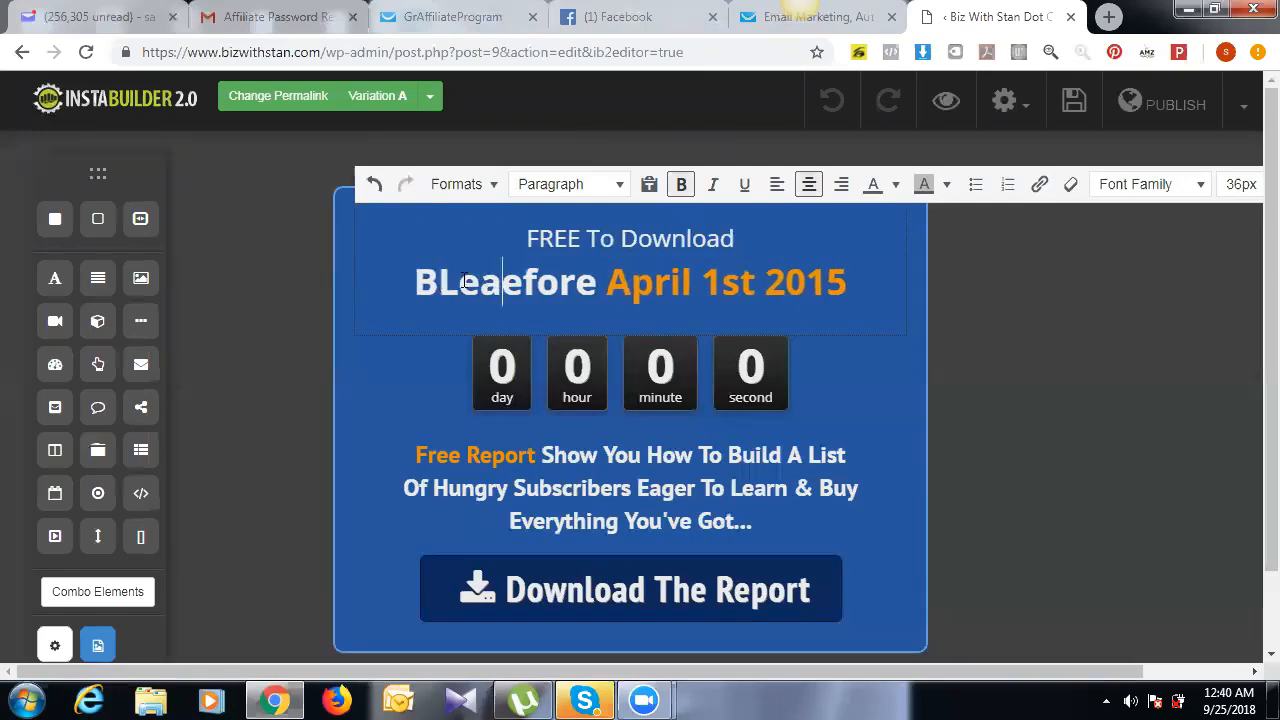
type("n ")
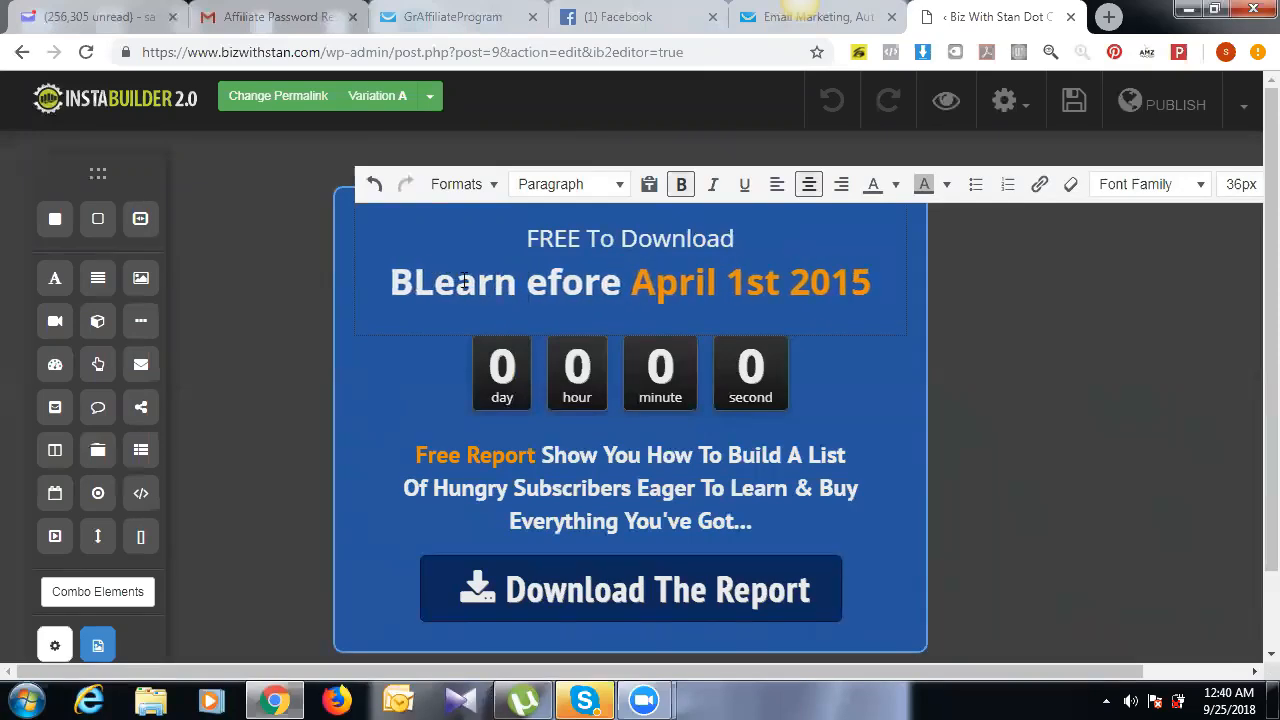
type("Affiliate ")
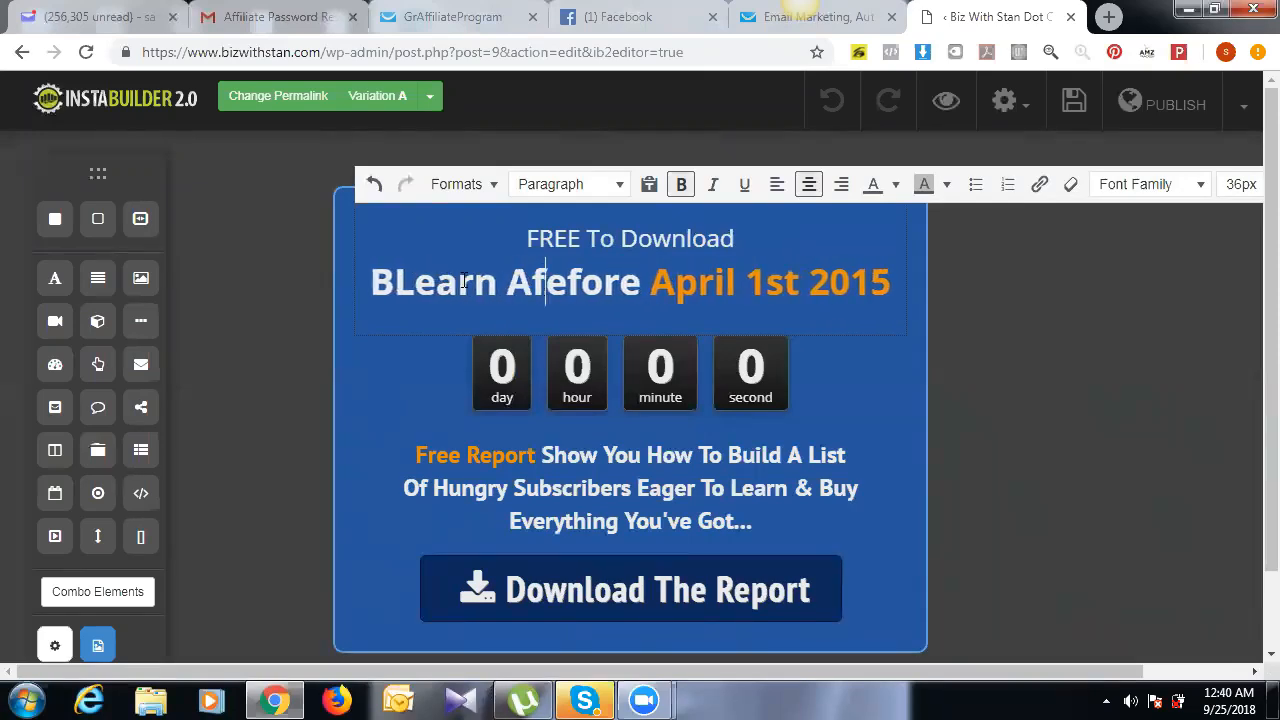
type("Marketn")
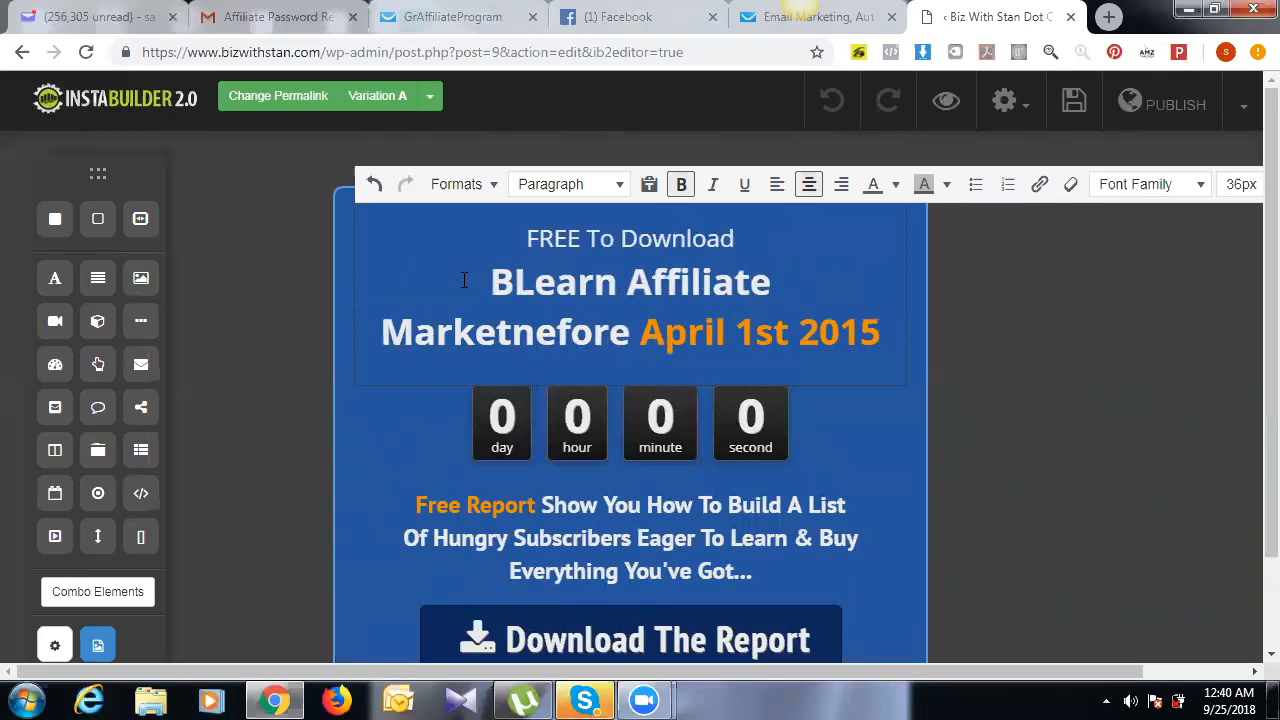
key("BackSpace")
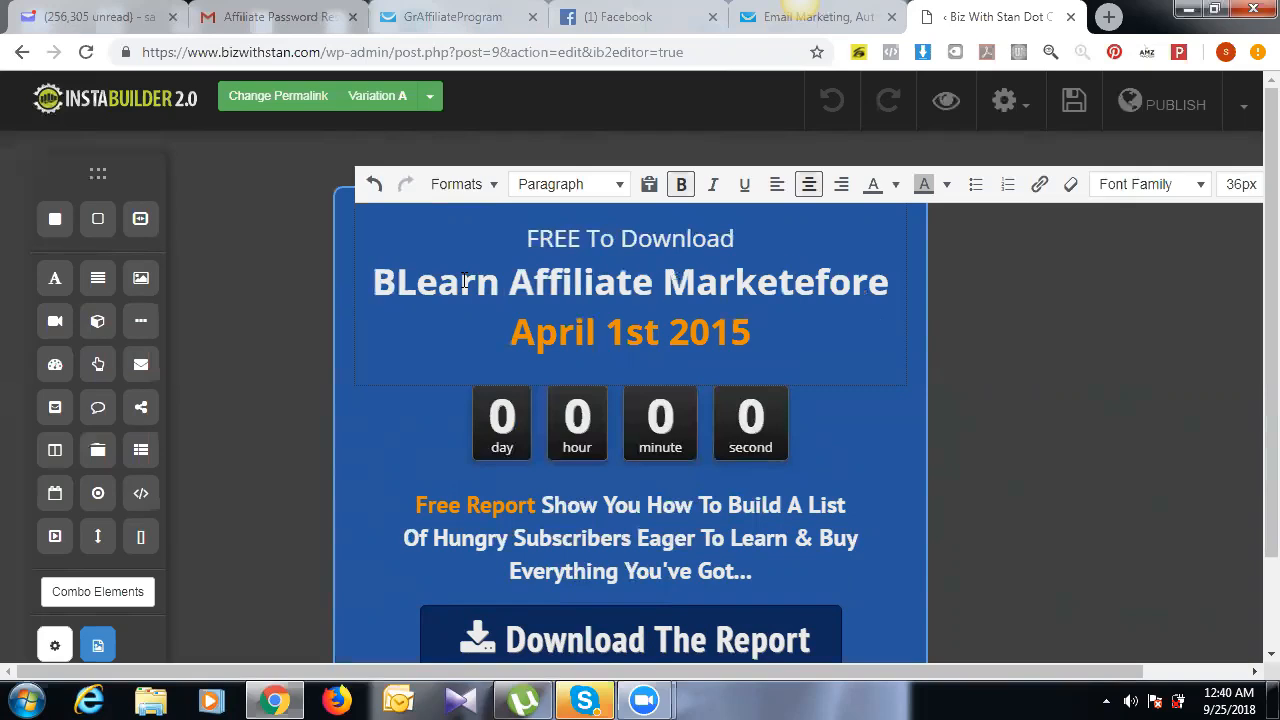
key("BackSpace")
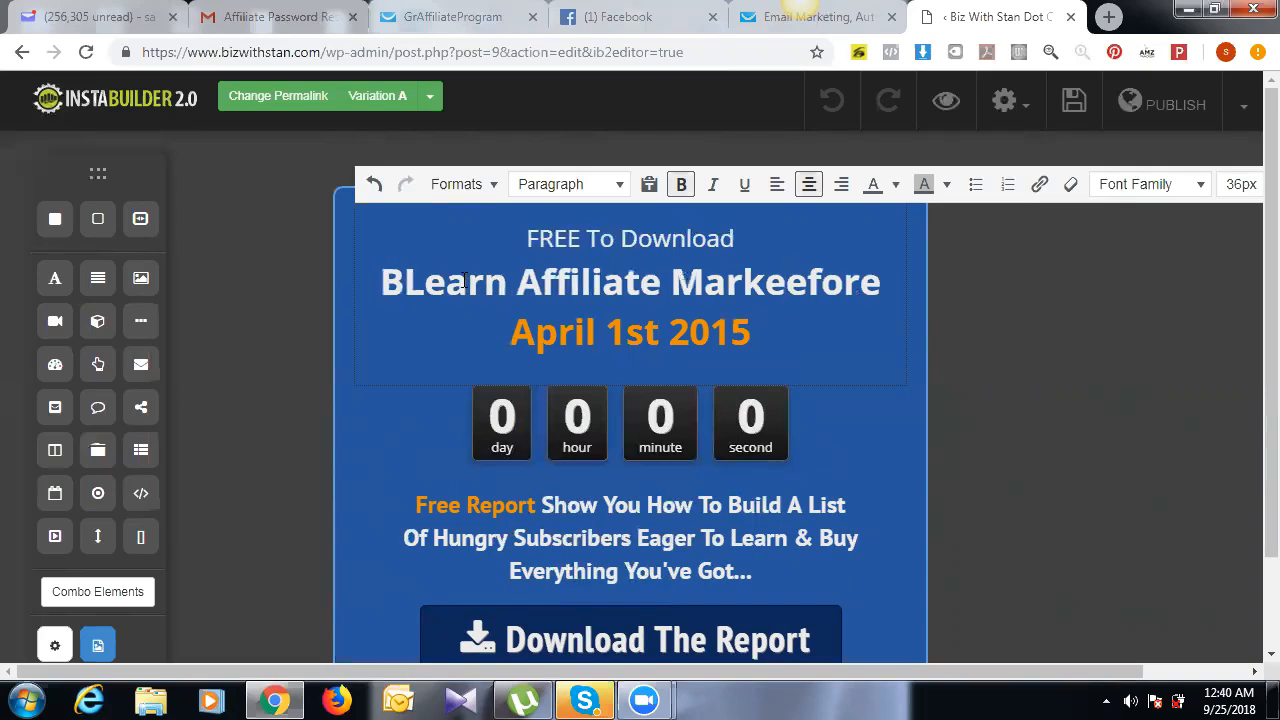
type("ting")
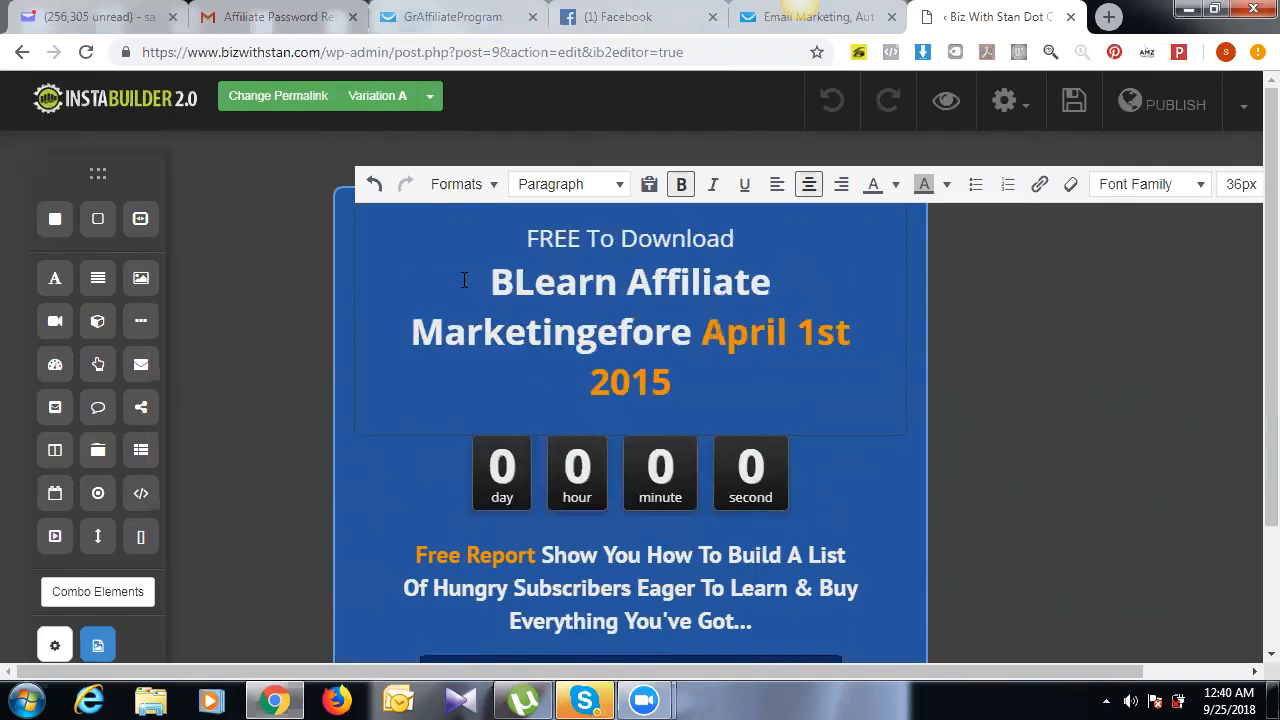
Step: Delete the leftover 'April 1st 2015' date and the 'FREE To Download' line
key("shift+End")
key("shift+Down")
key("Delete")
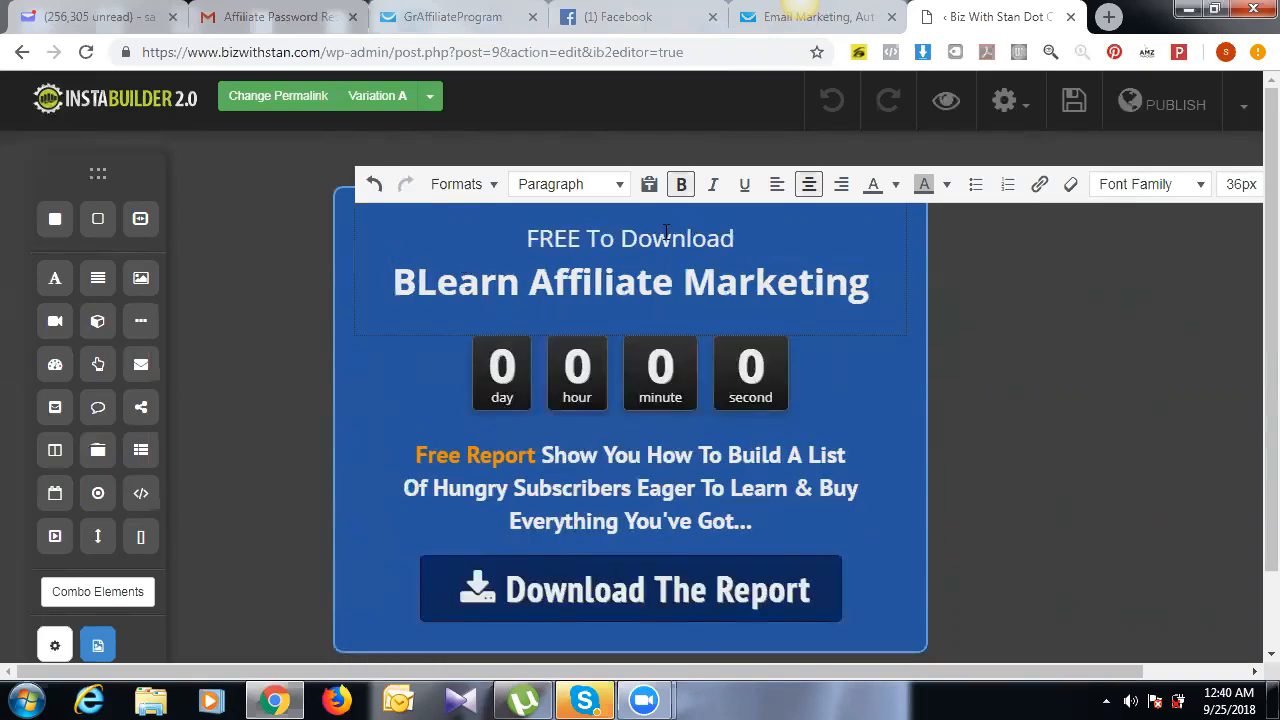
left_click_drag(738, 238, 508, 216)
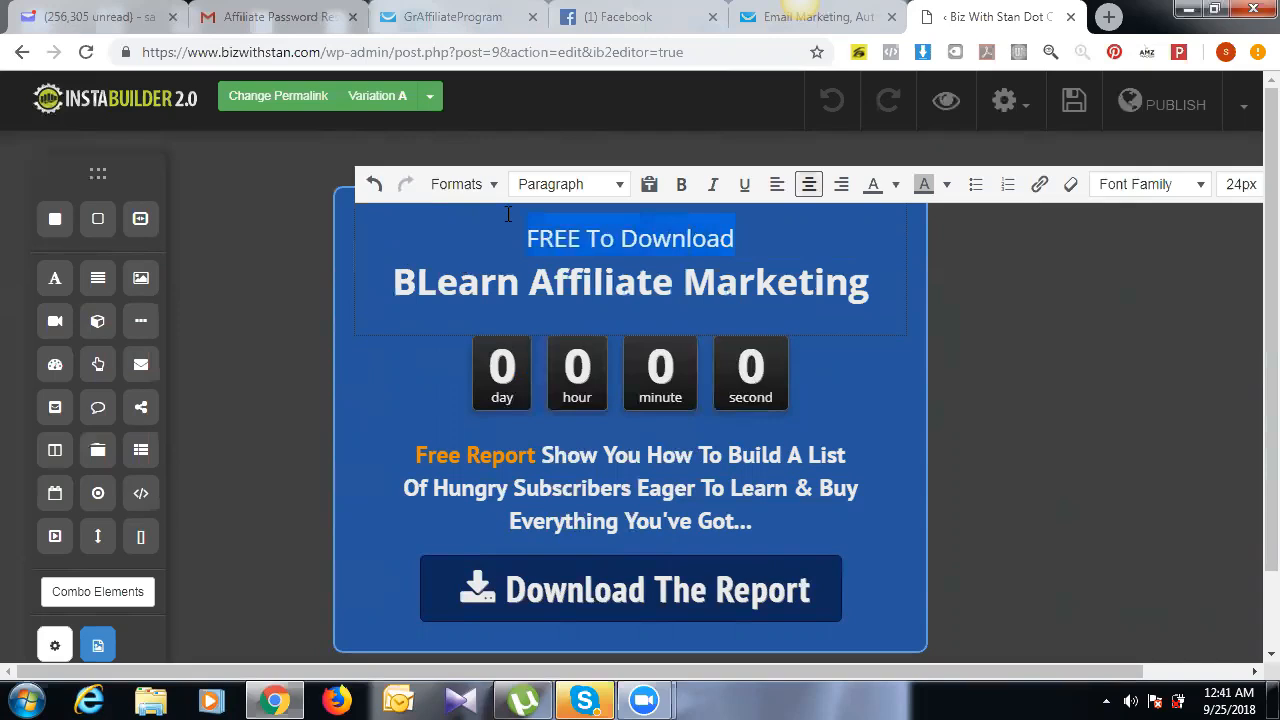
key("Delete")
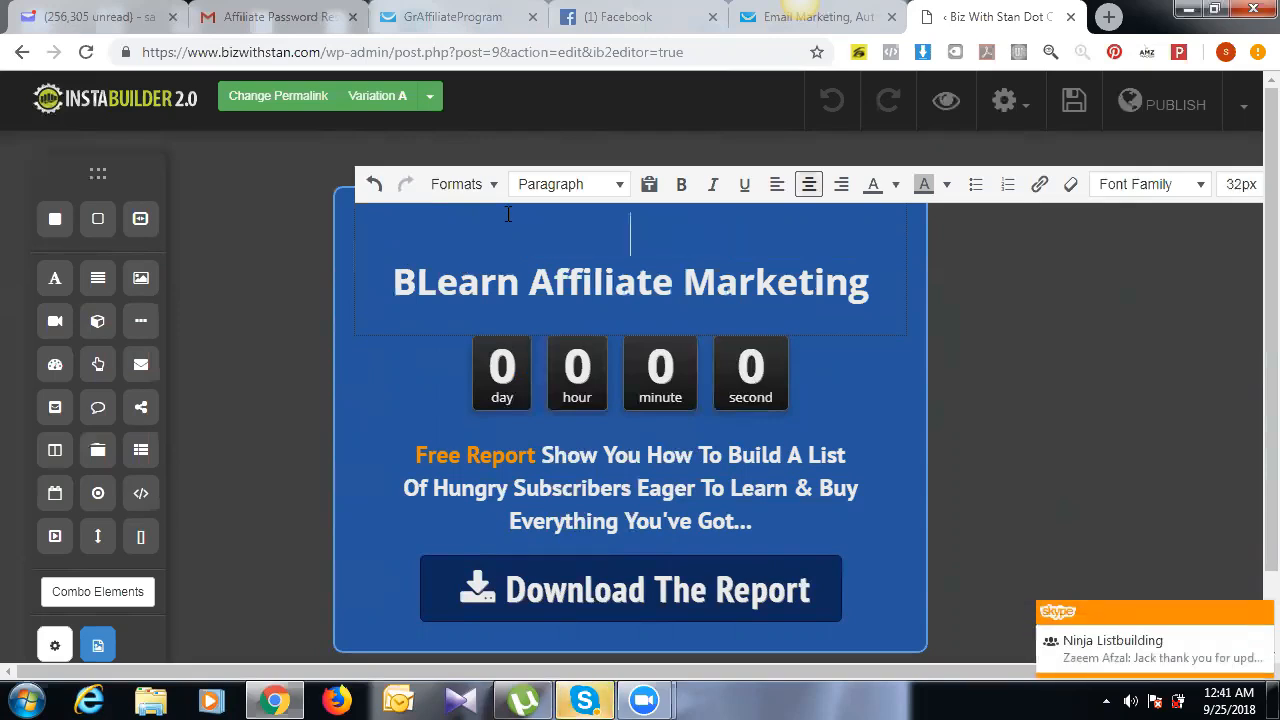
left_click(828, 358)
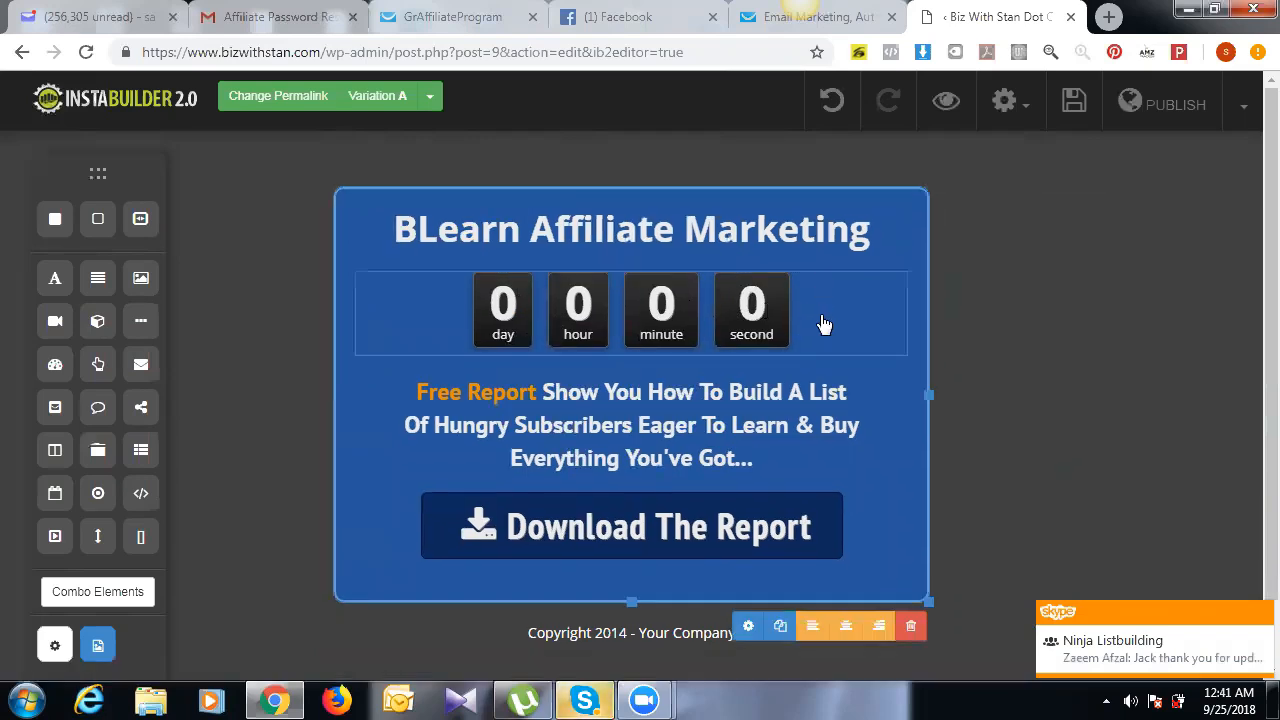
Step: Delete the countdown timer, then select the subheadline and try moving it lower
left_click(820, 316)
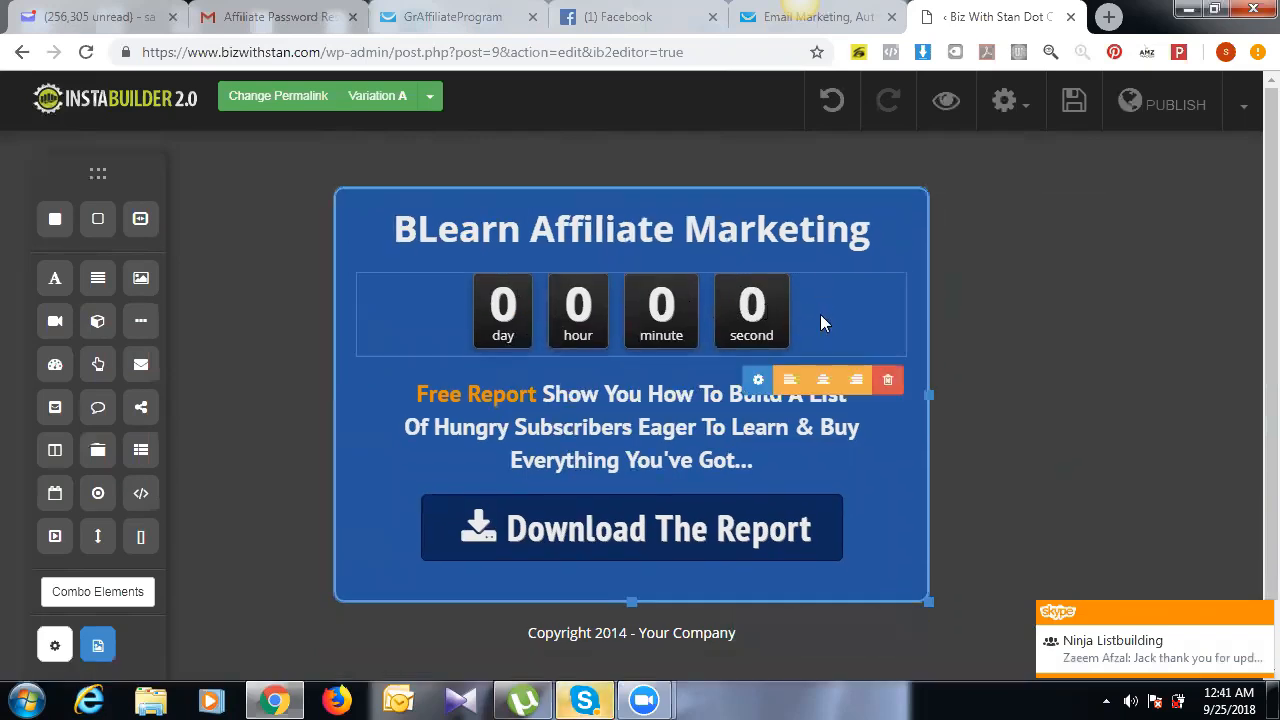
left_click(889, 383)
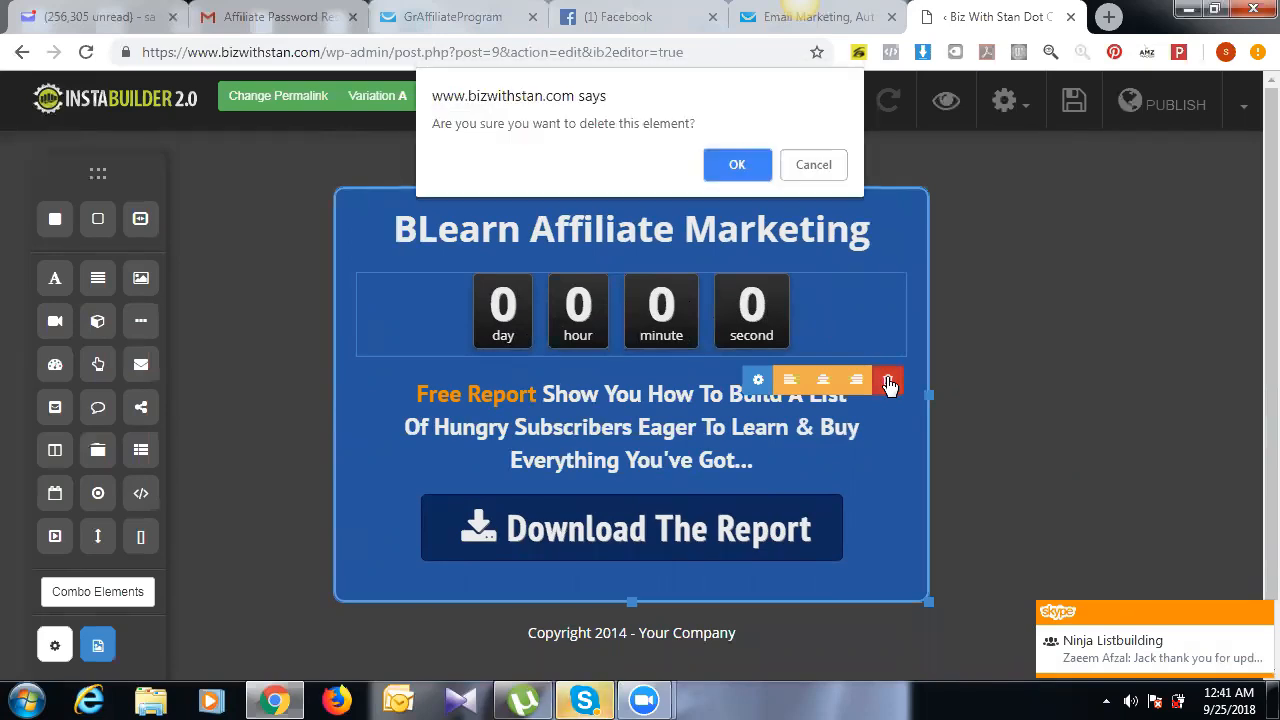
left_click(737, 168)
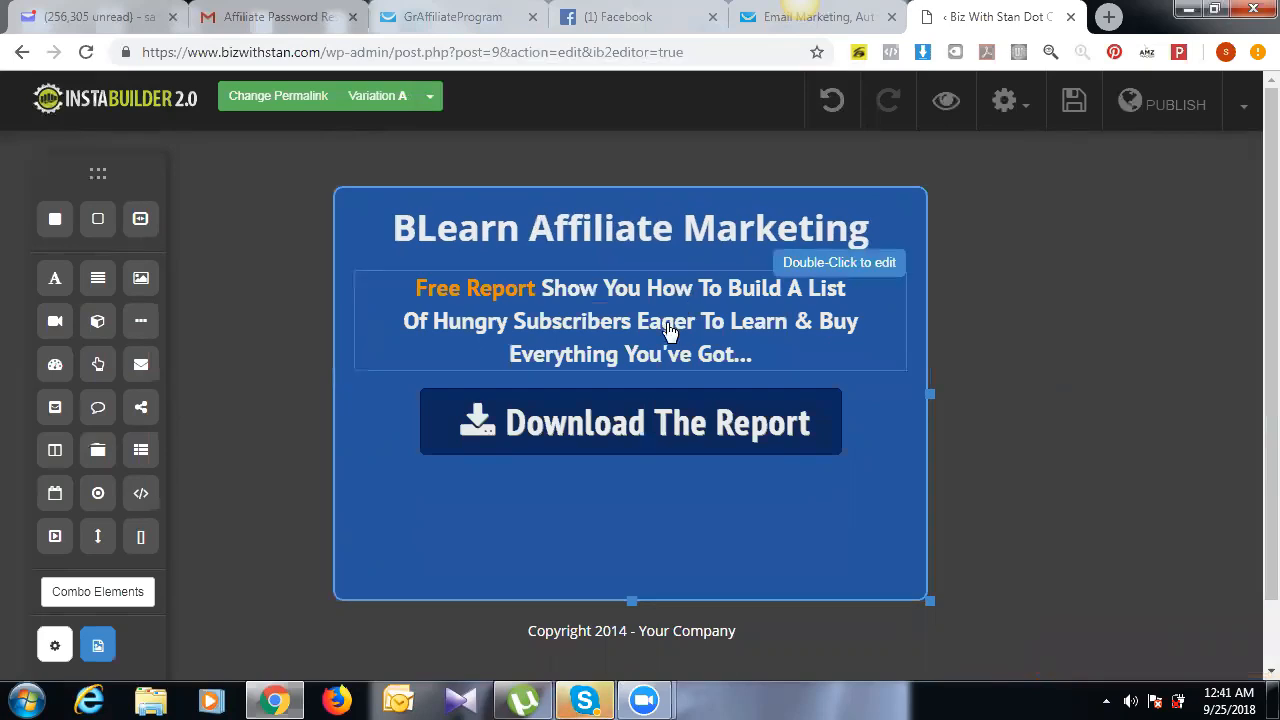
left_click(620, 316)
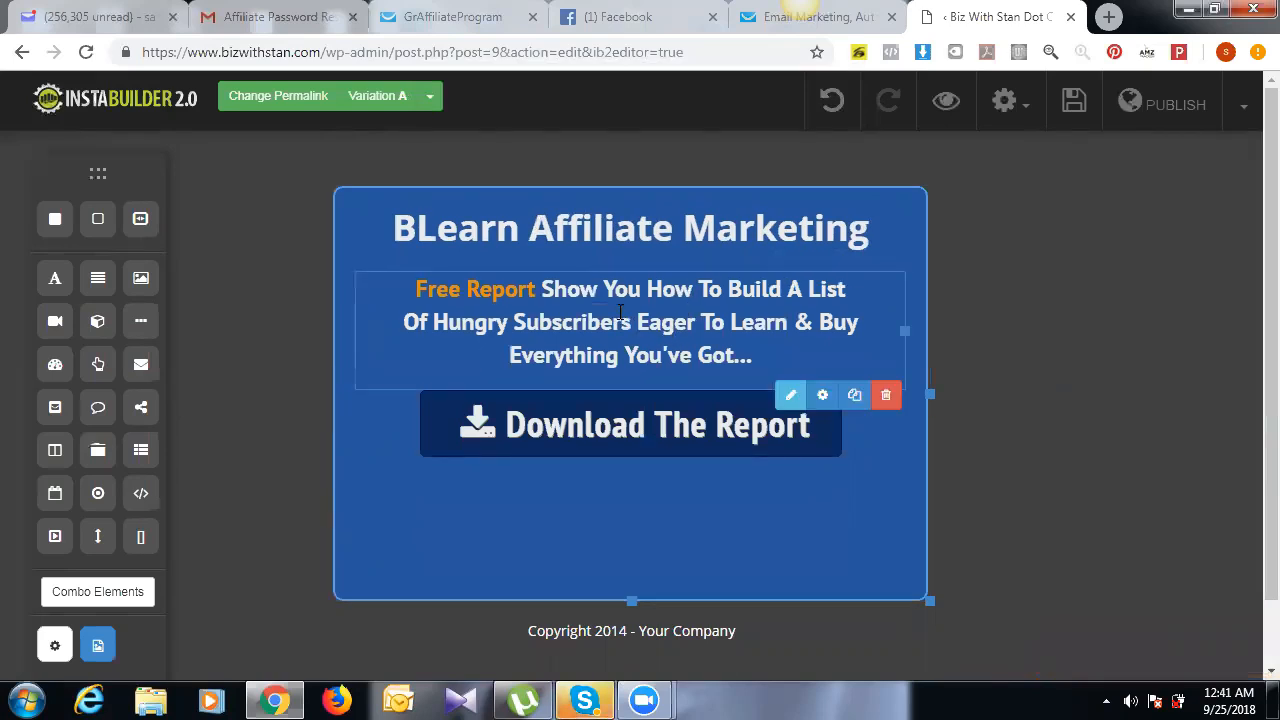
left_click_drag(417, 289, 617, 414)
Step: Replace the orange 'Free Report' phrase with 'Start Your Affiliate Business' and select the remaining subheadline text
left_click(792, 400)
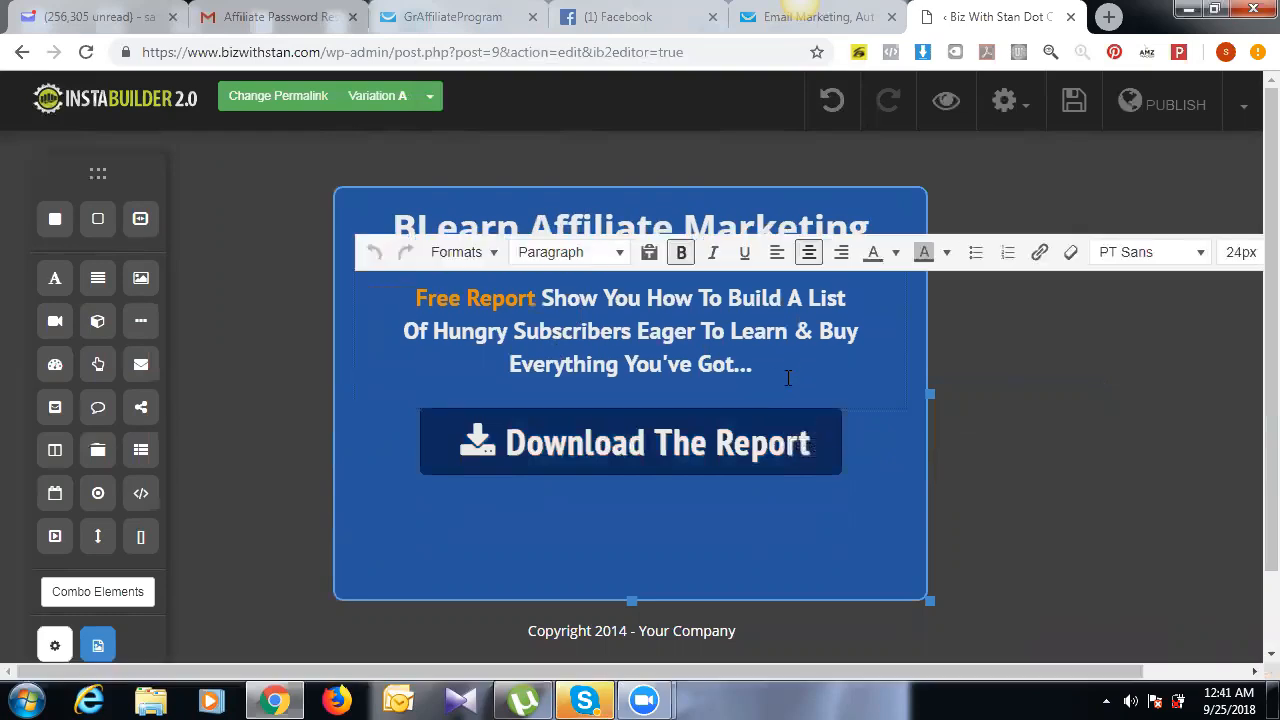
left_click_drag(596, 312, 575, 345)
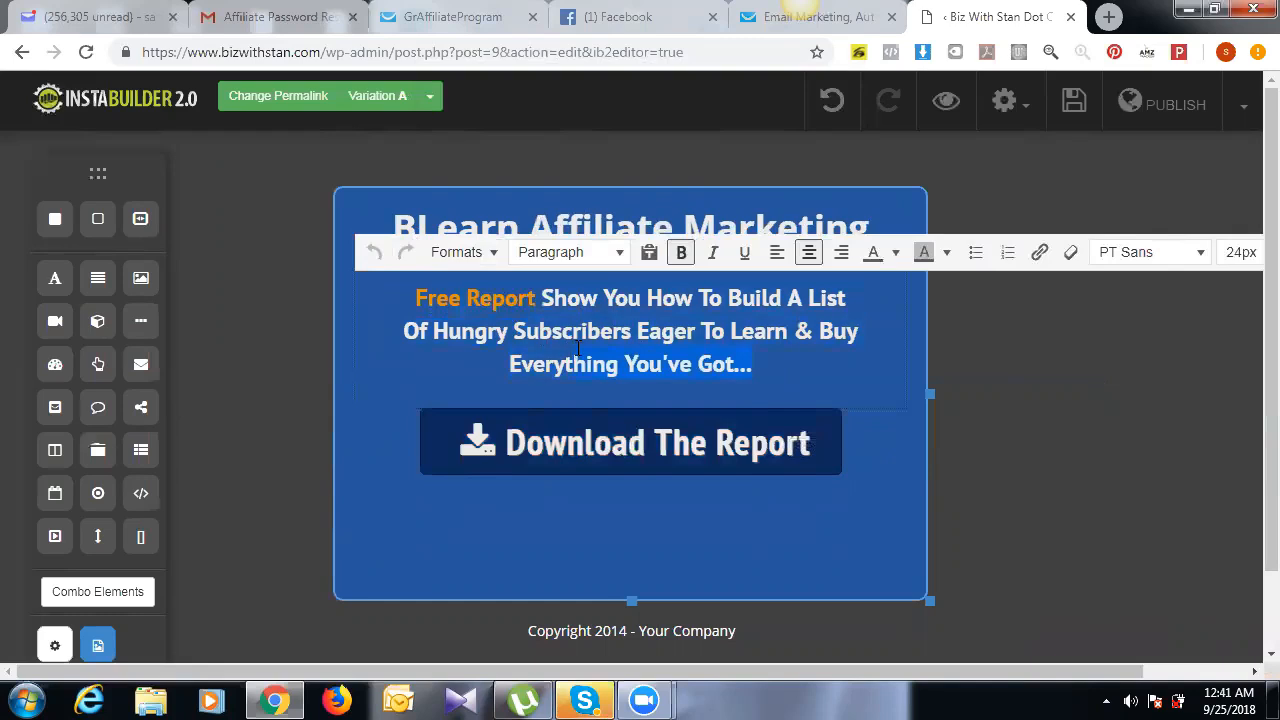
left_click_drag(537, 300, 428, 296)
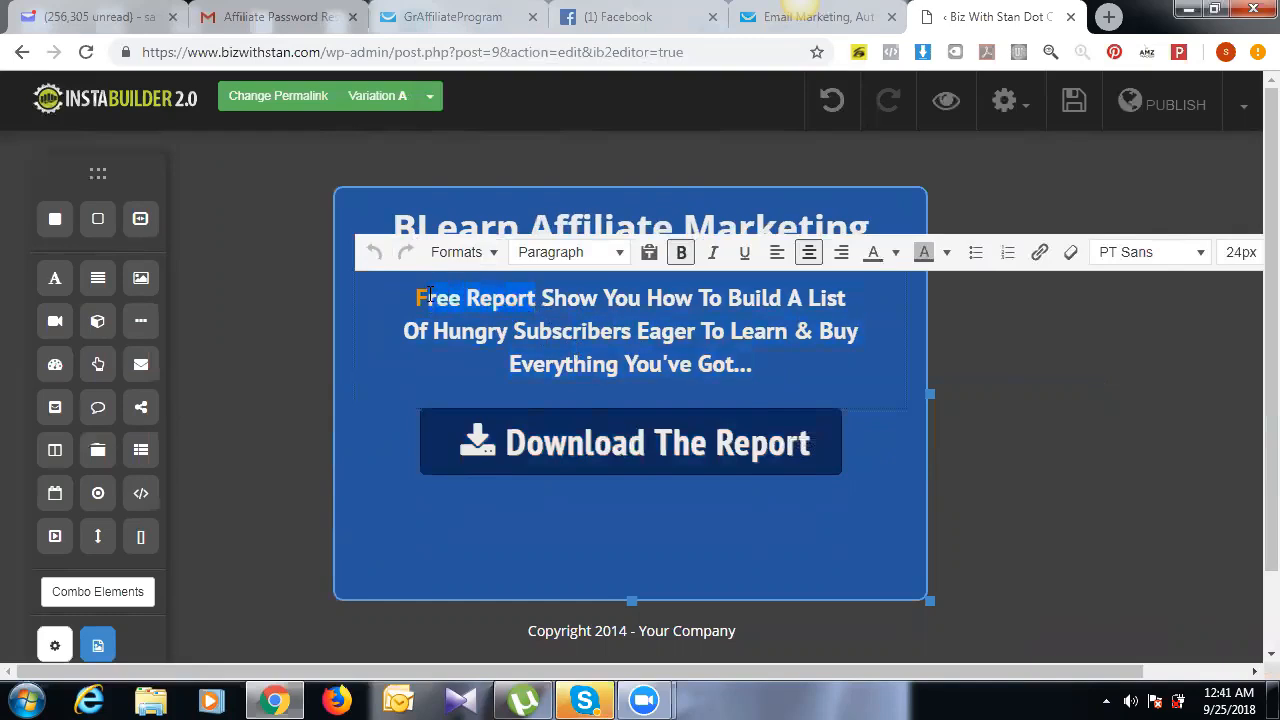
type("S")
type("tan")
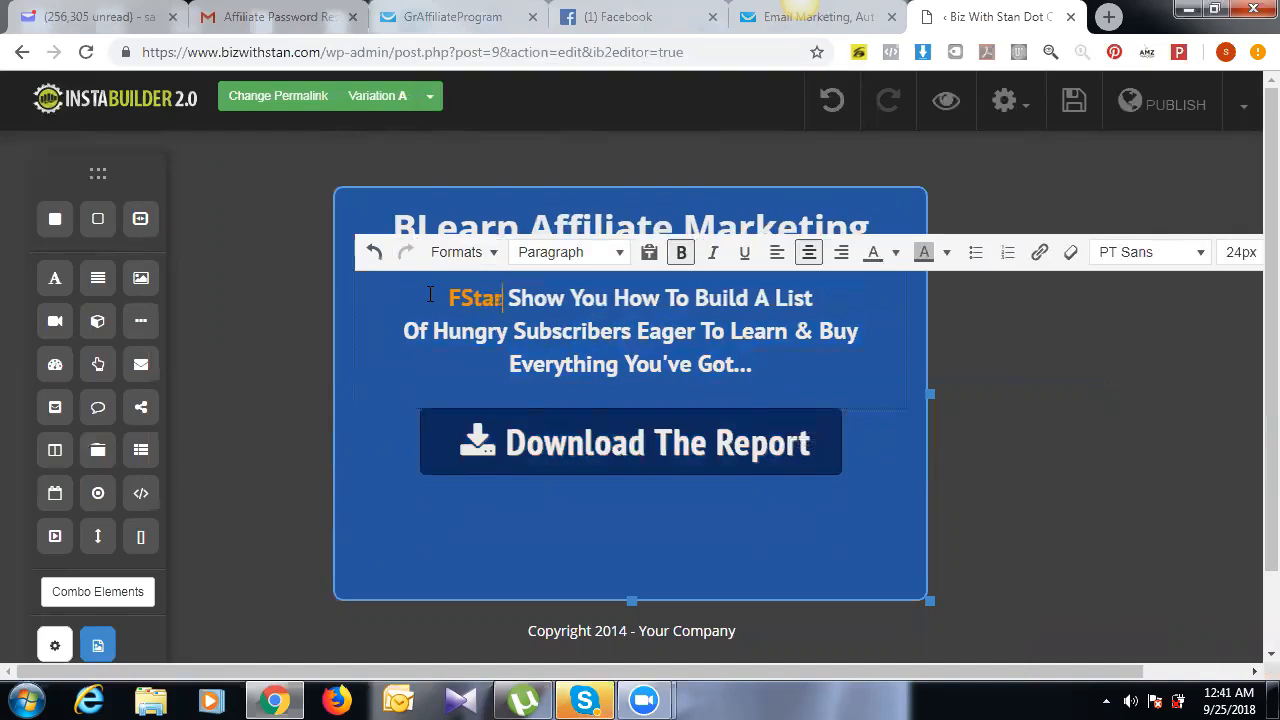
type("t Your")
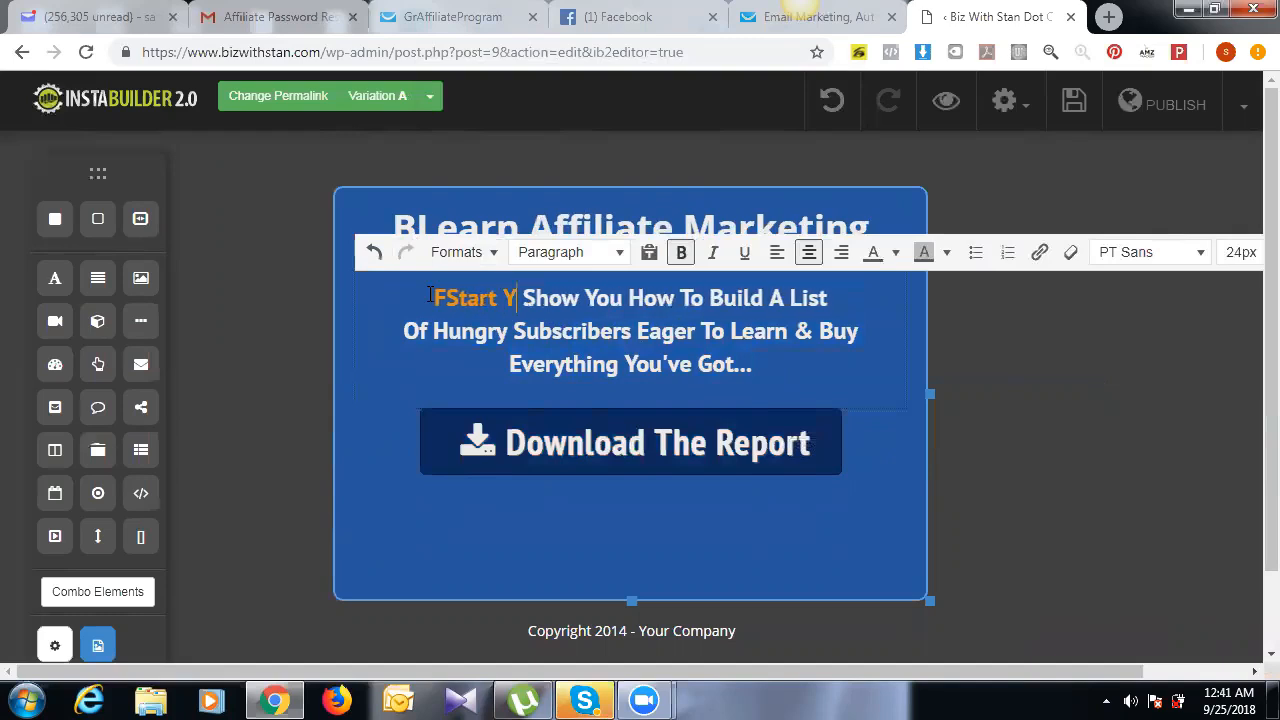
type("Aff")
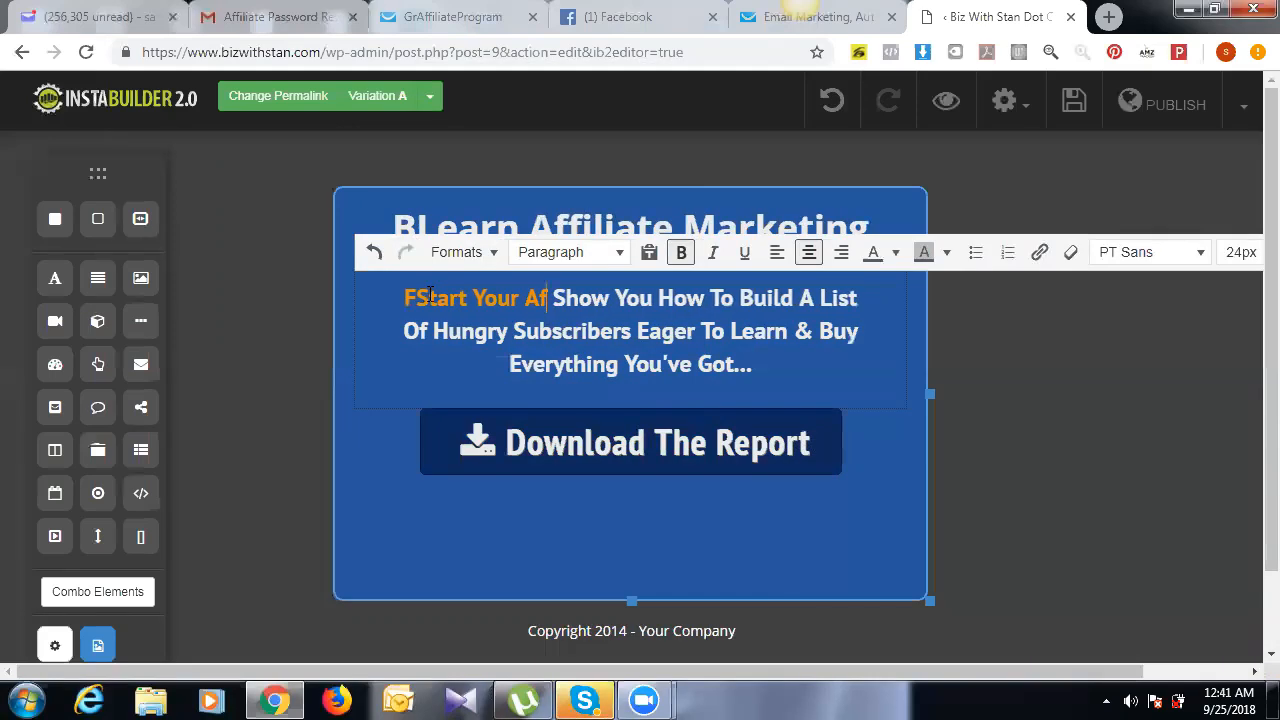
type("iliate ")
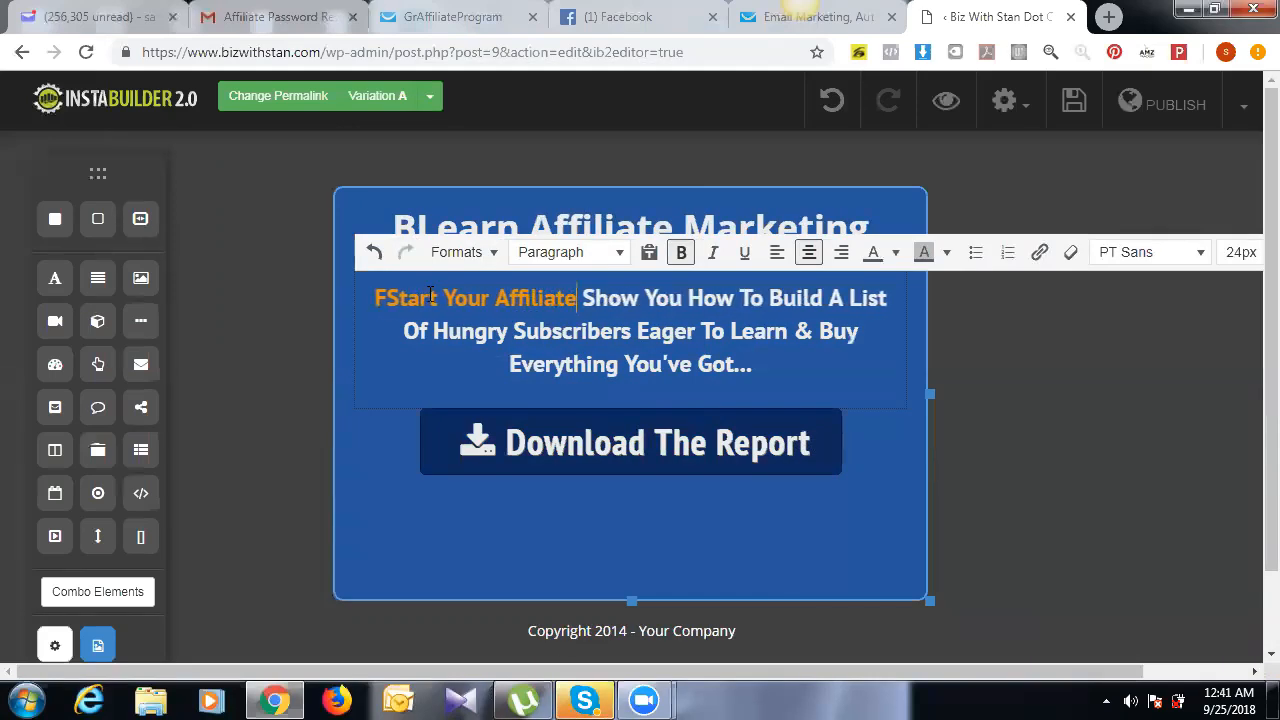
type("Bui")
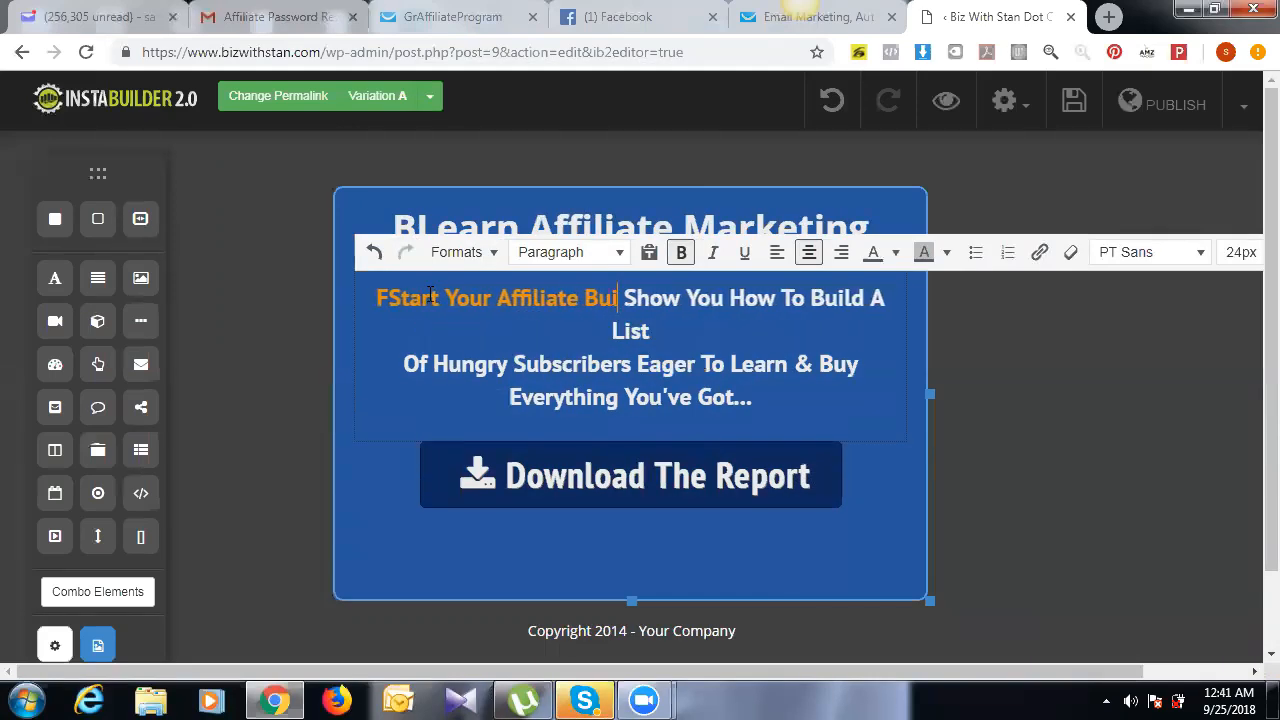
key("BackSpace")
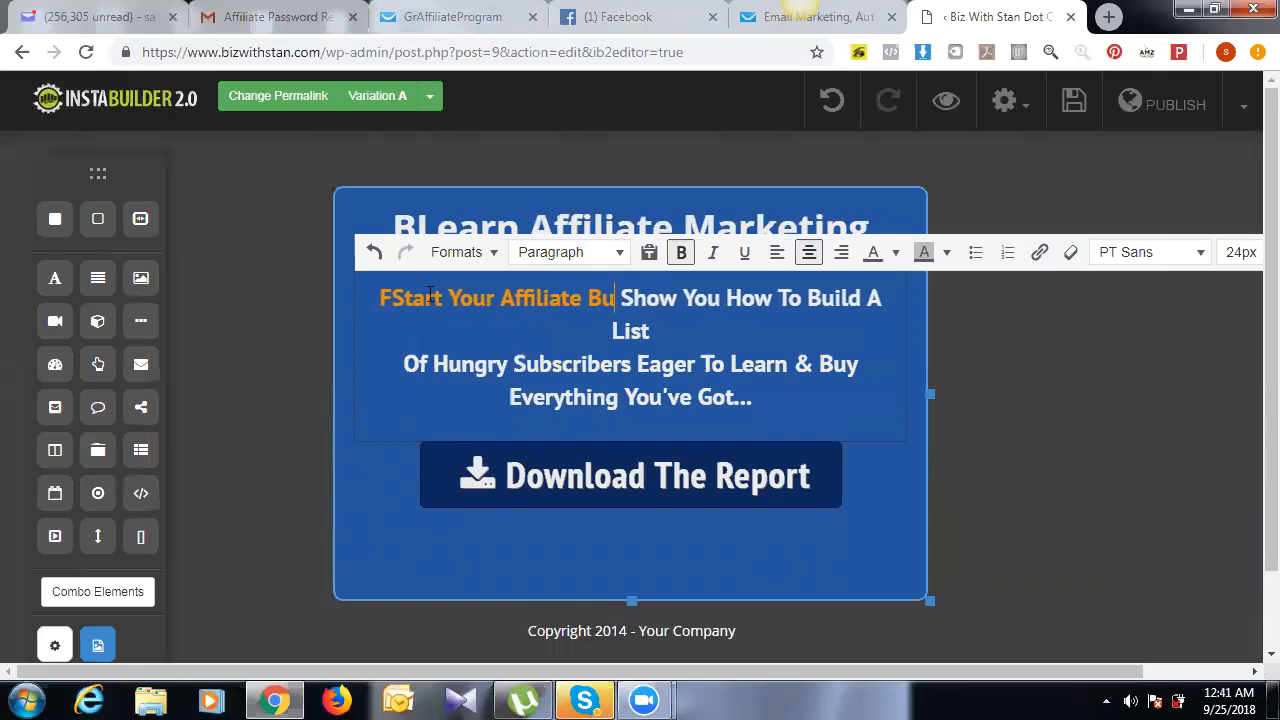
type("siness")
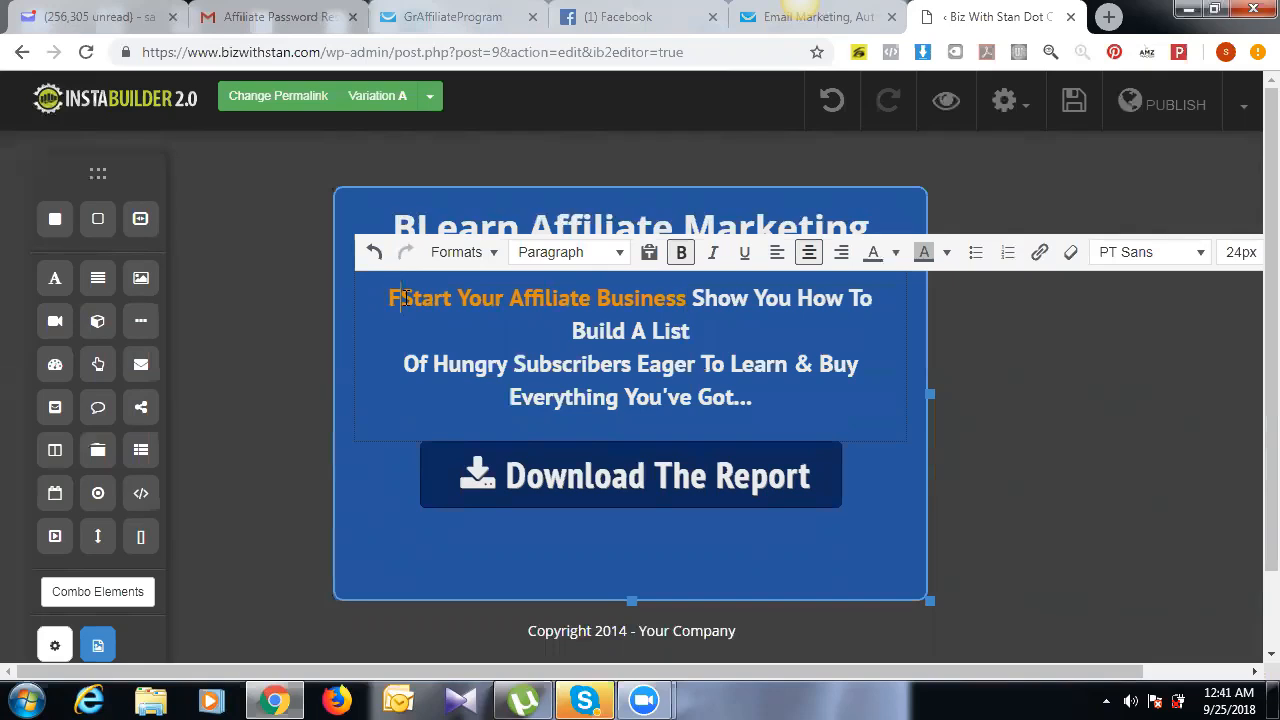
key("BackSpace")
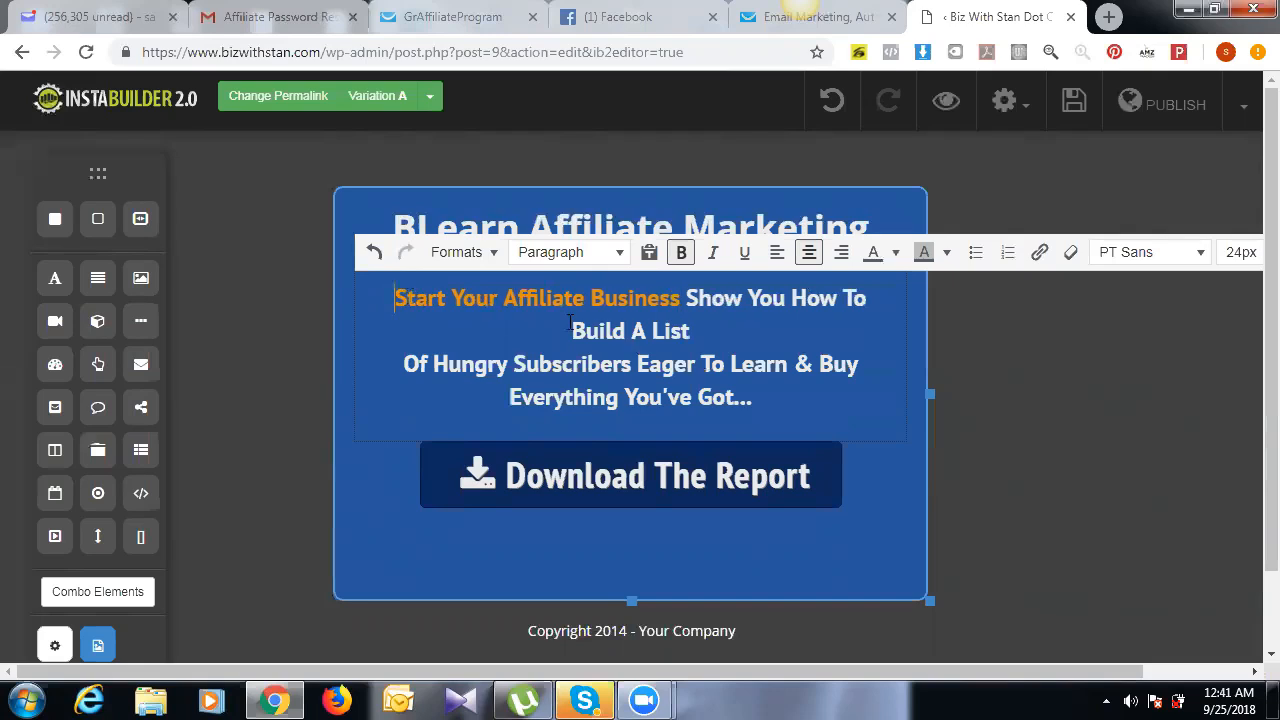
left_click_drag(690, 297, 722, 380)
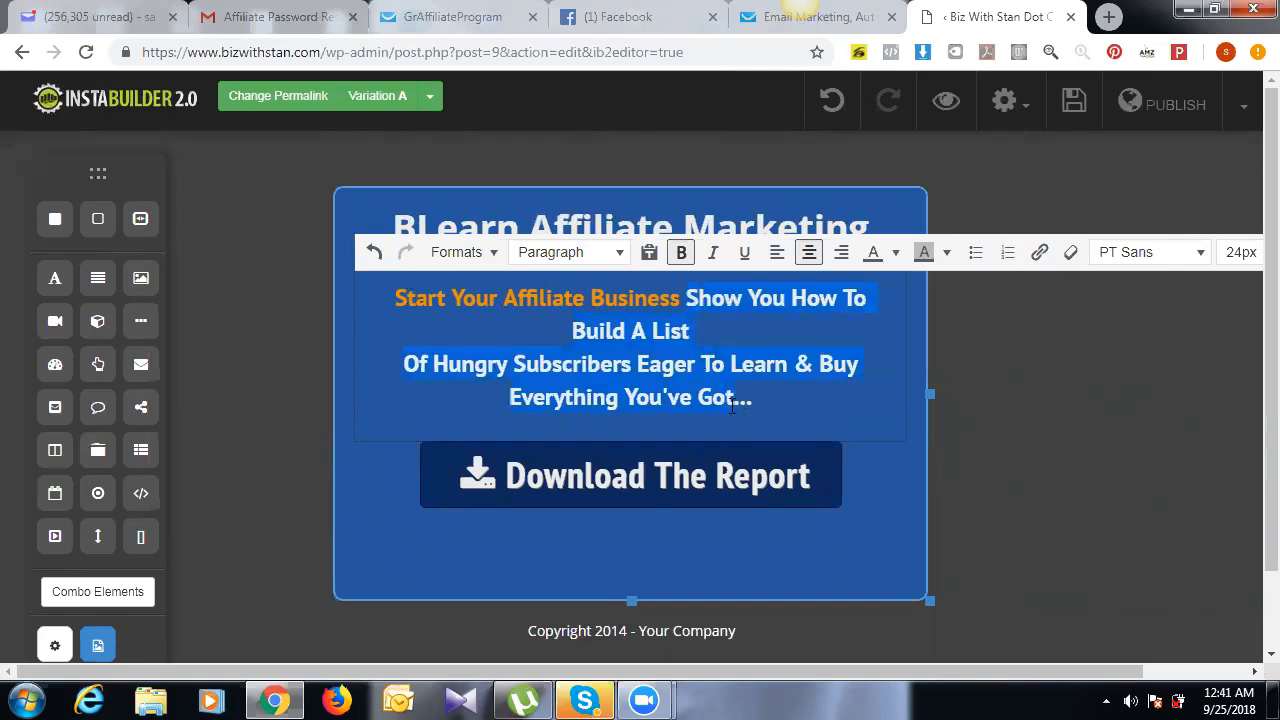
Step: Type 'Learn How You can Earn Commissions Online from Anywhere in the World', fixing typos
type("Learn ")
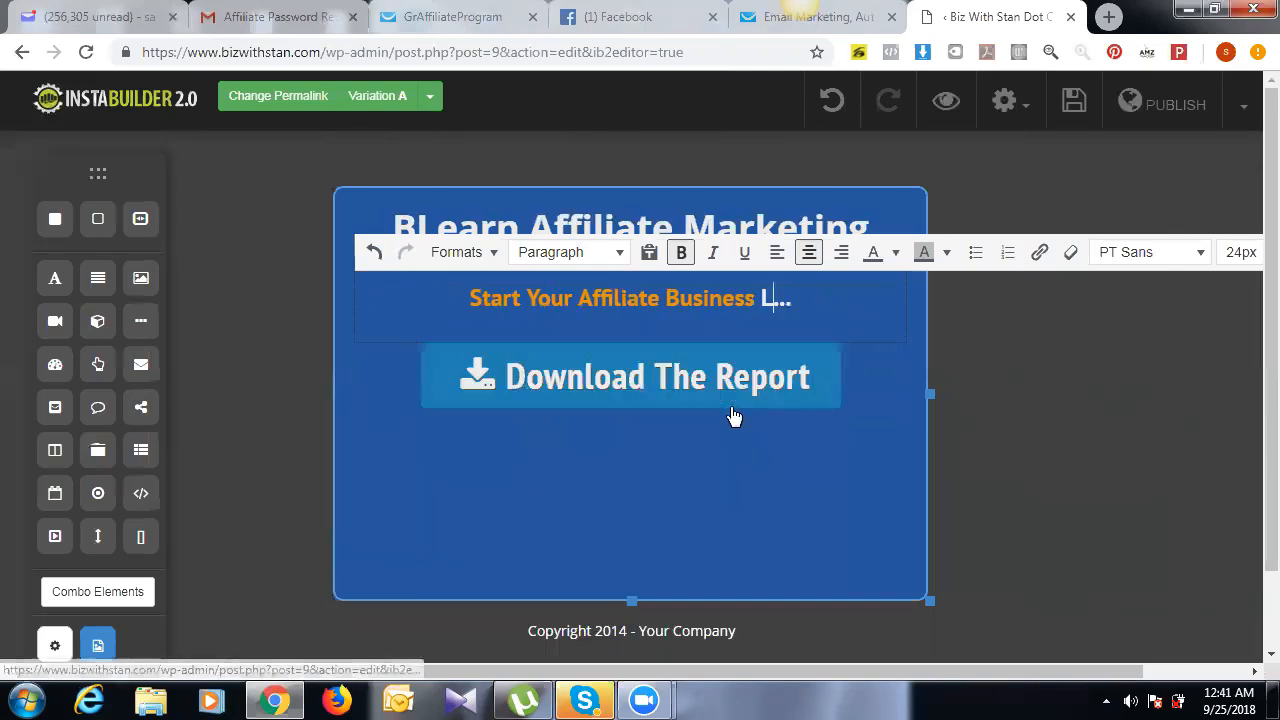
type("Ho")
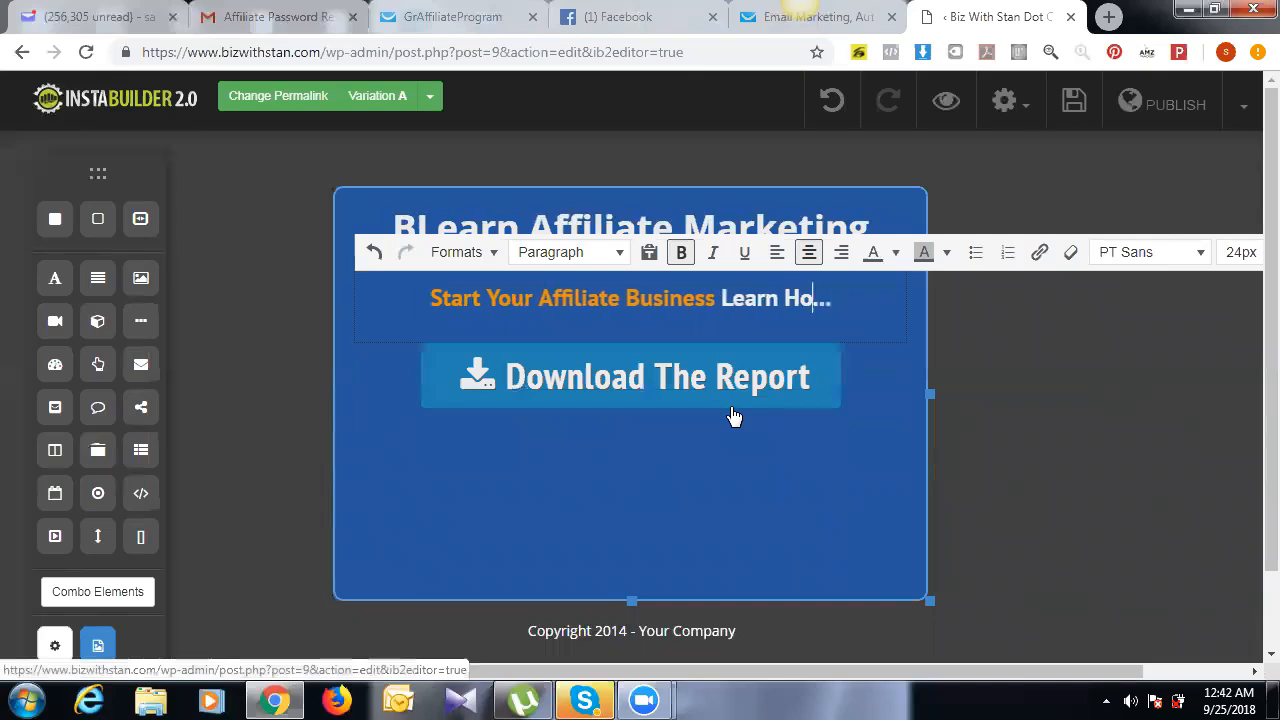
type("w you")
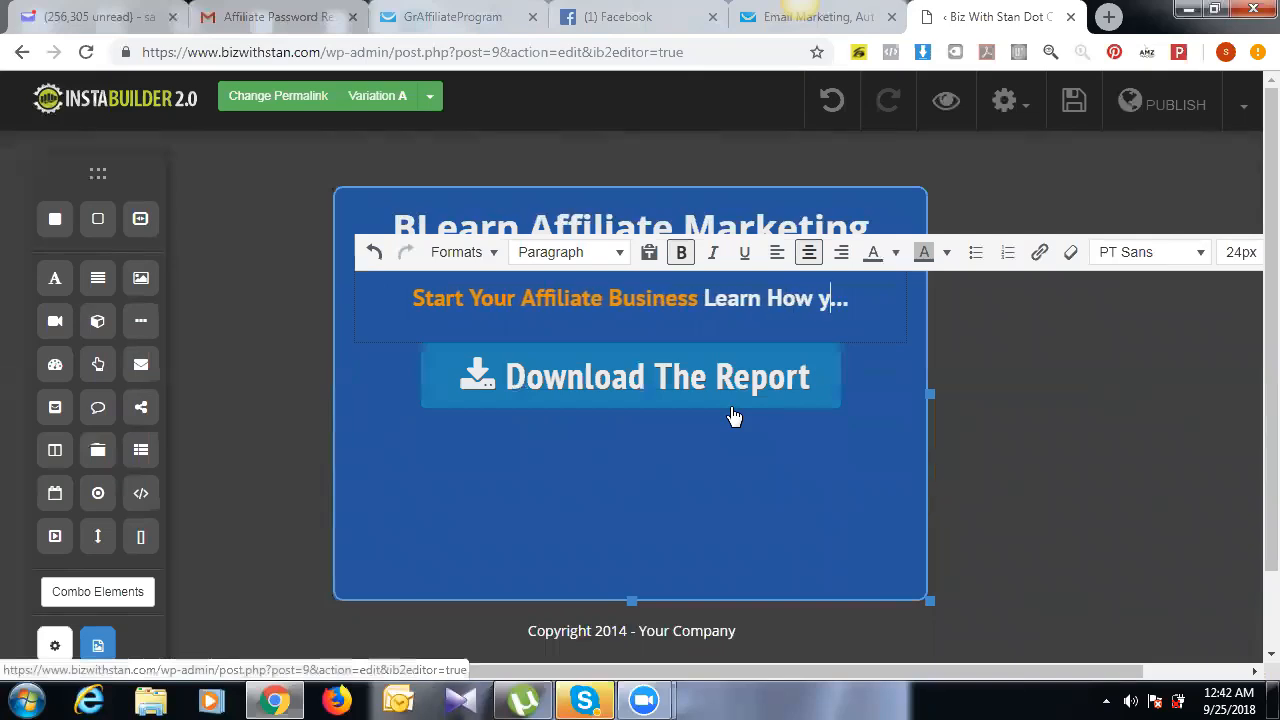
key("BackSpace")
key("BackSpace")
key("BackSpace")
key("BackSpace")
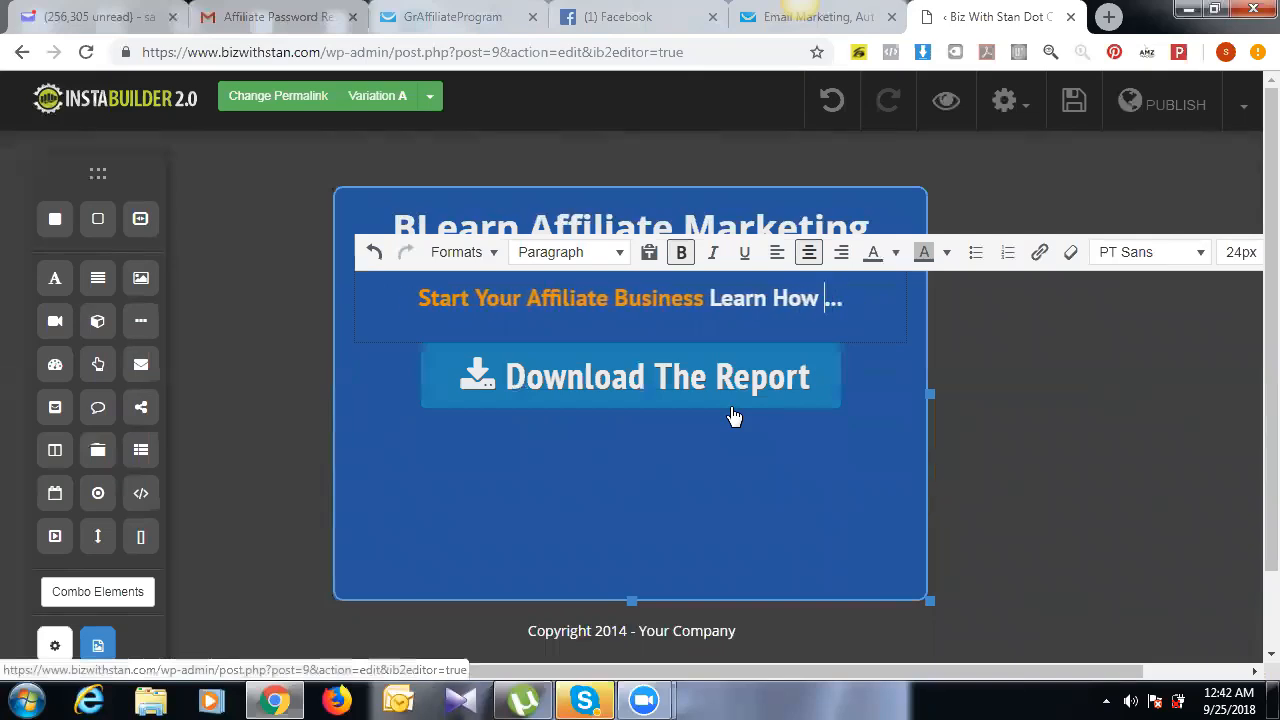
type("You can ")
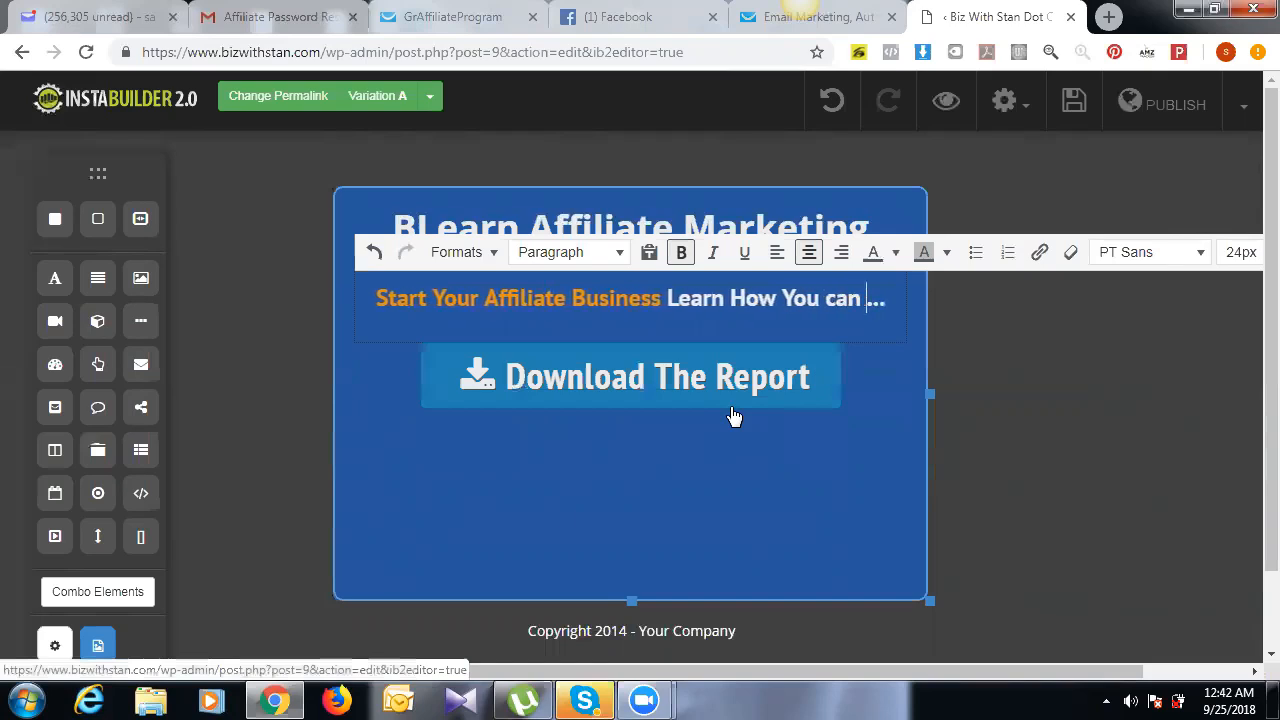
type("Earn ")
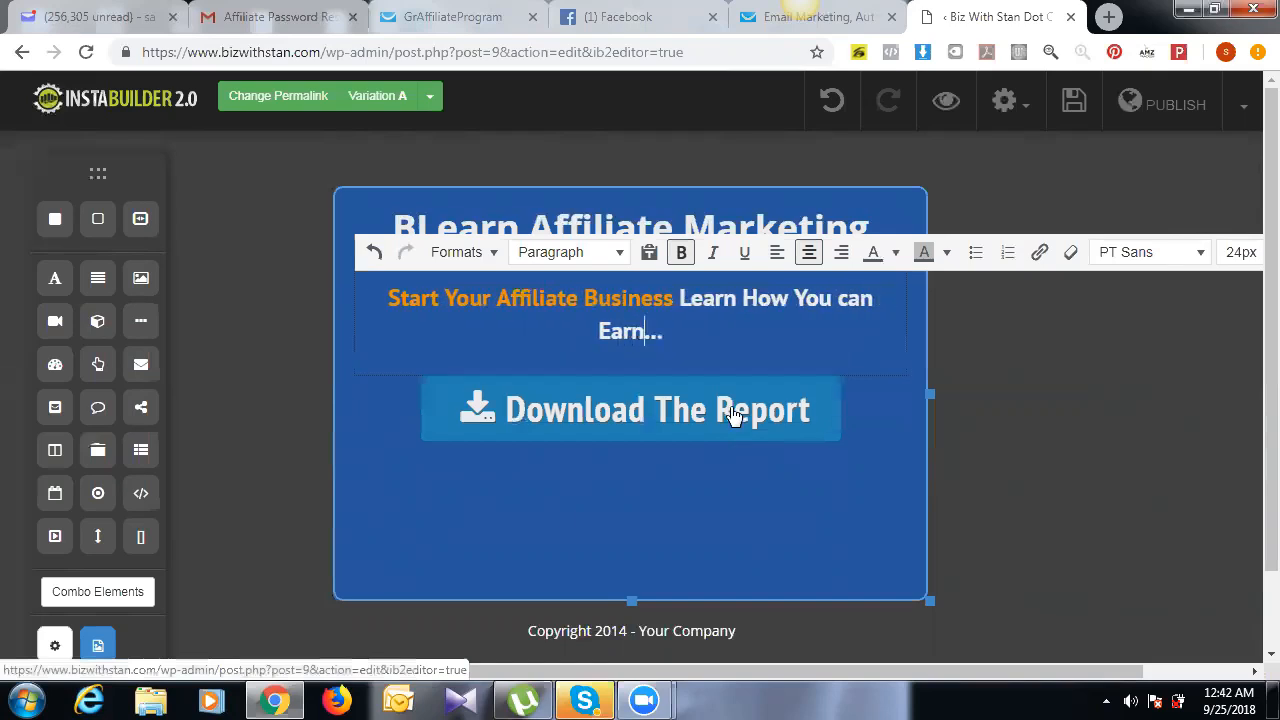
type("cOMM")
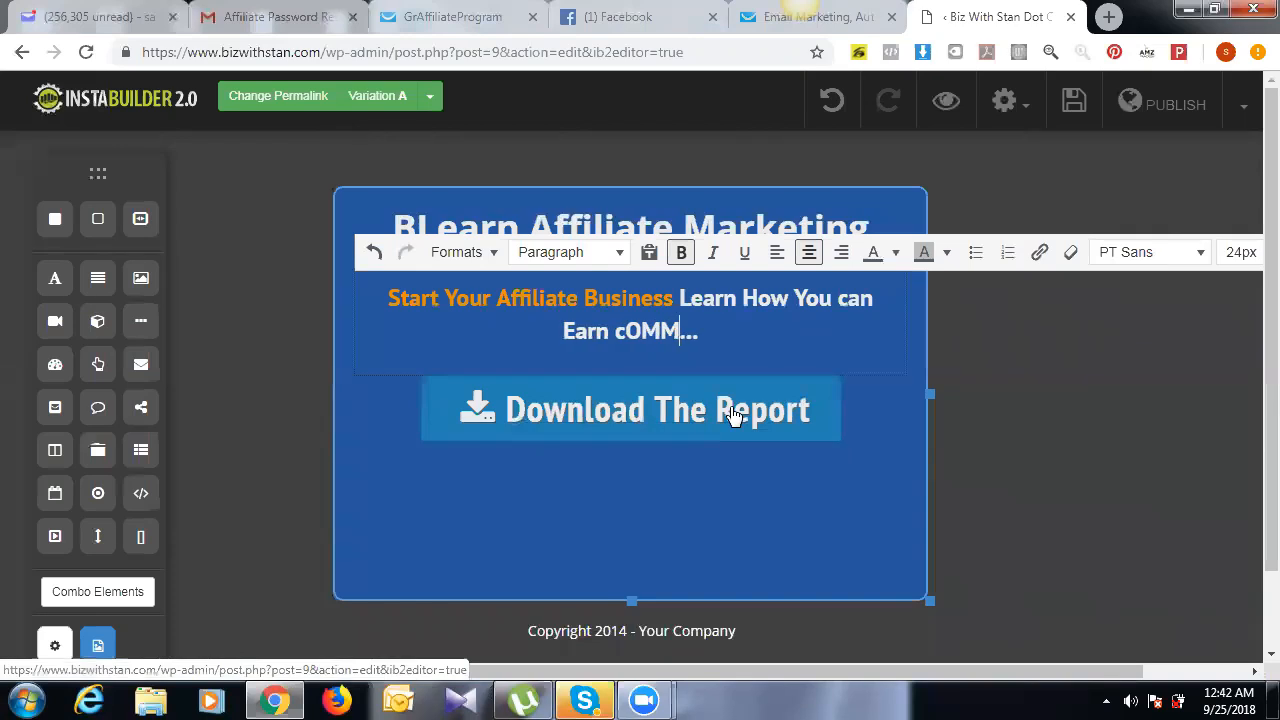
key("BackSpace")
key("BackSpace")
key("BackSpace")
key("BackSpace")
type("Commis")
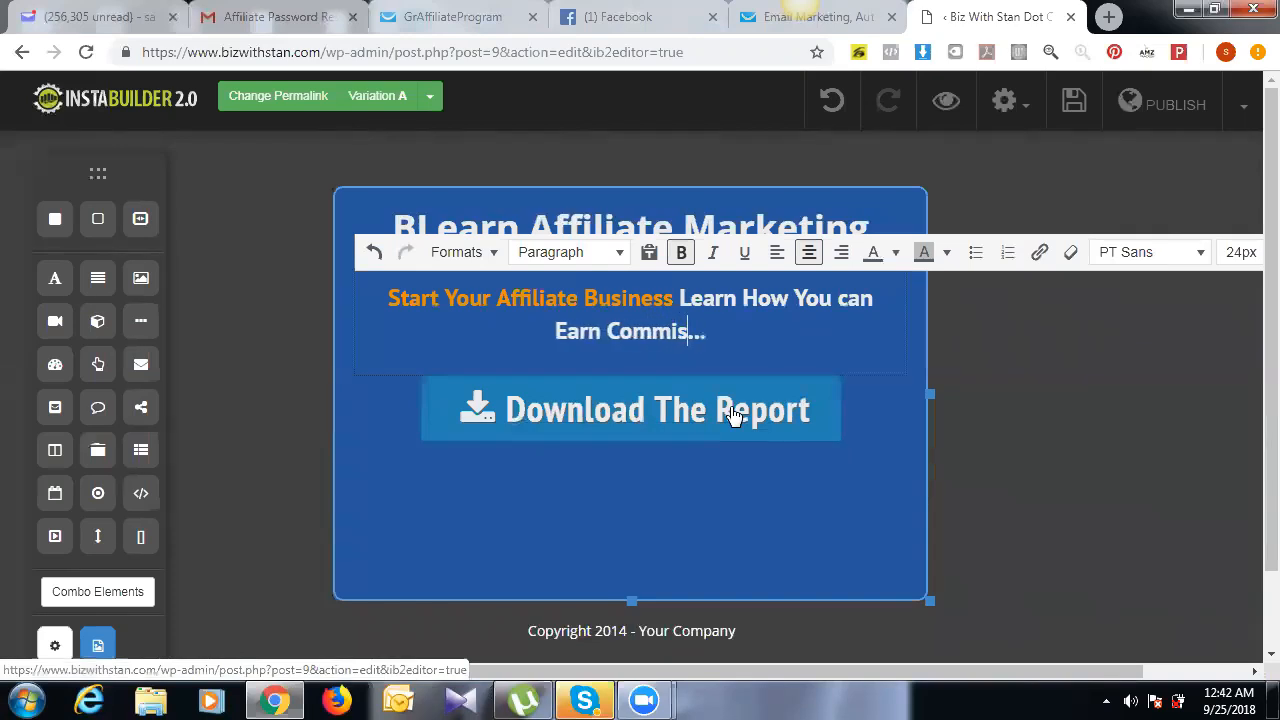
type("s")
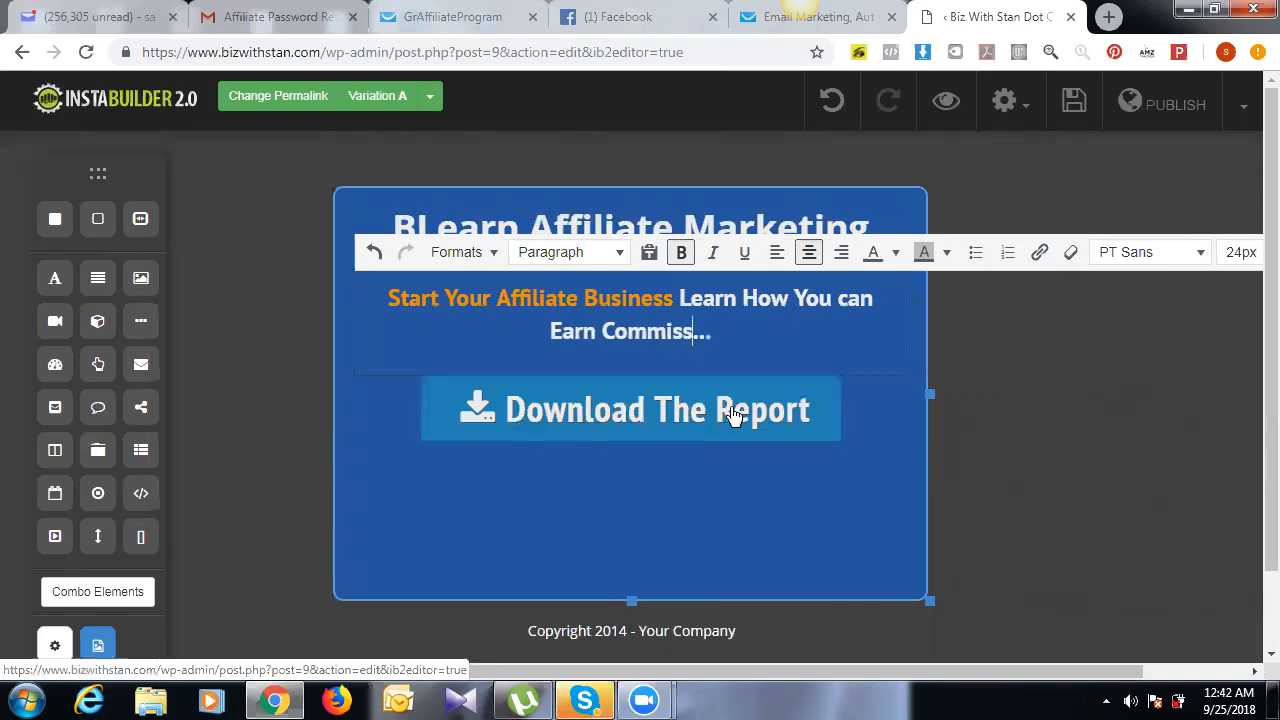
key("BackSpace")
type("ipo")
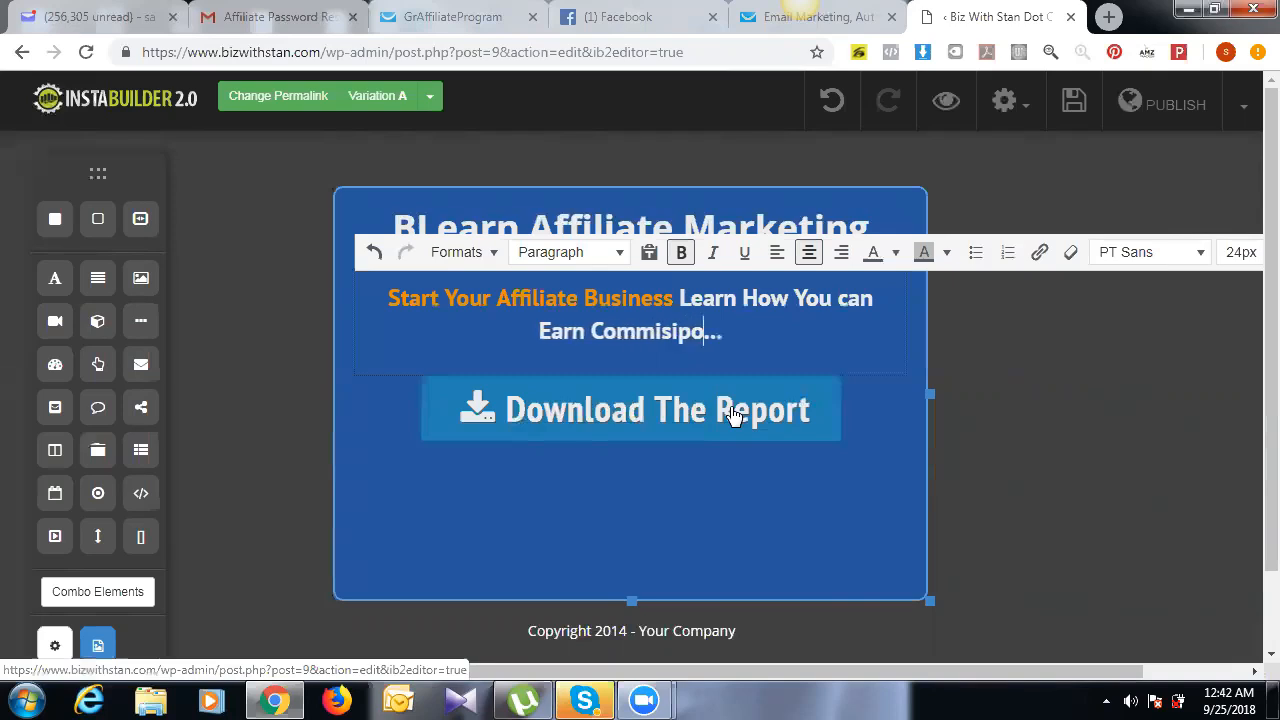
key("BackSpace")
key("BackSpace")
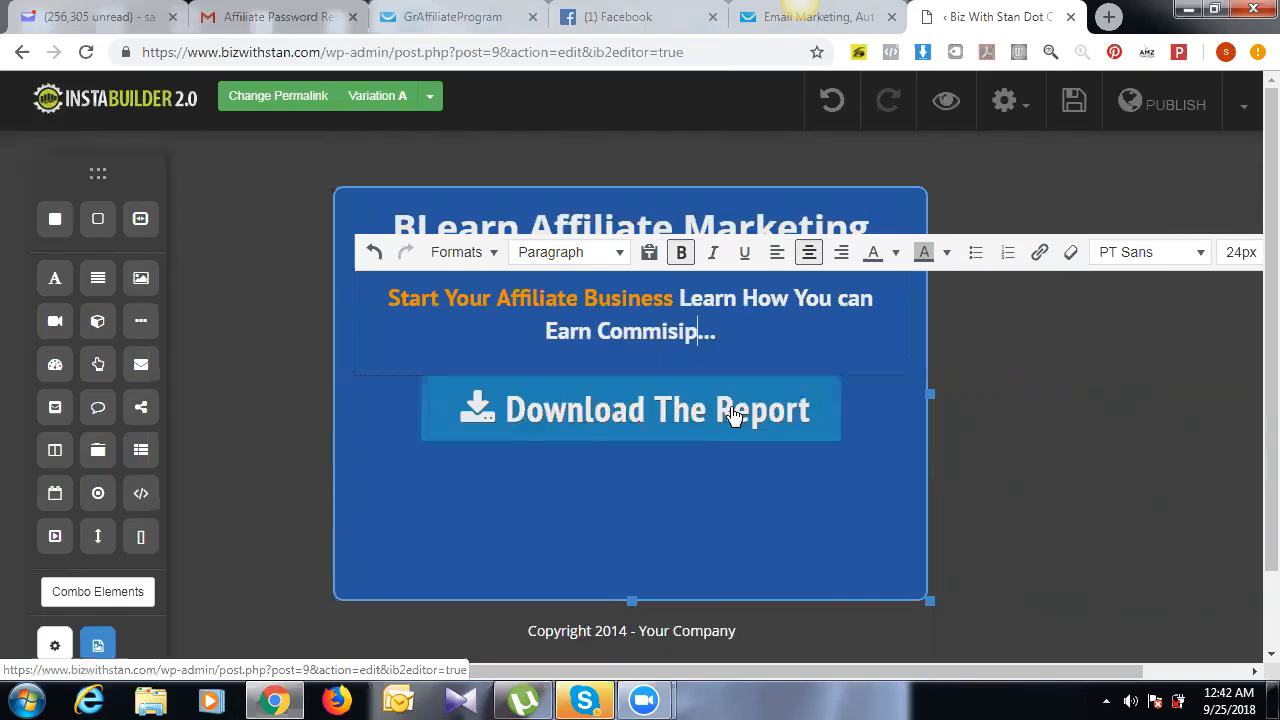
type("ons")
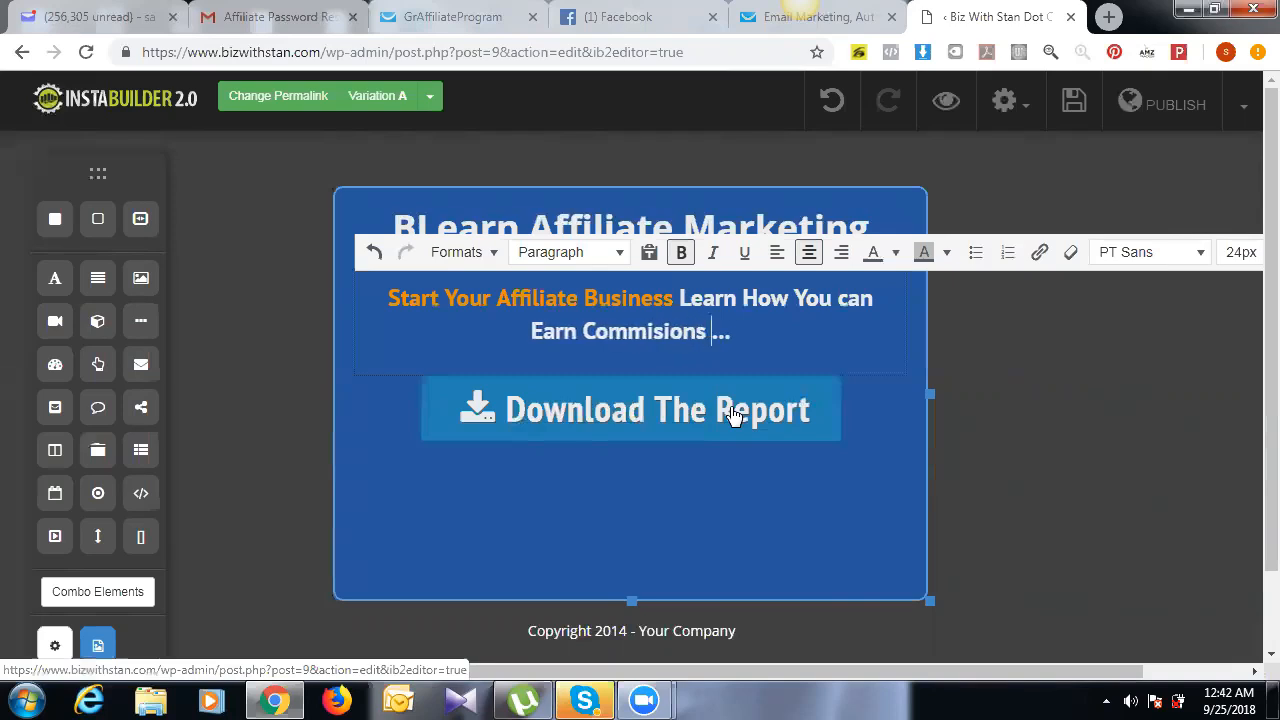
key("BackSpace")
key("BackSpace")
key("BackSpace")
key("BackSpace")
key("BackSpace")
type("s")
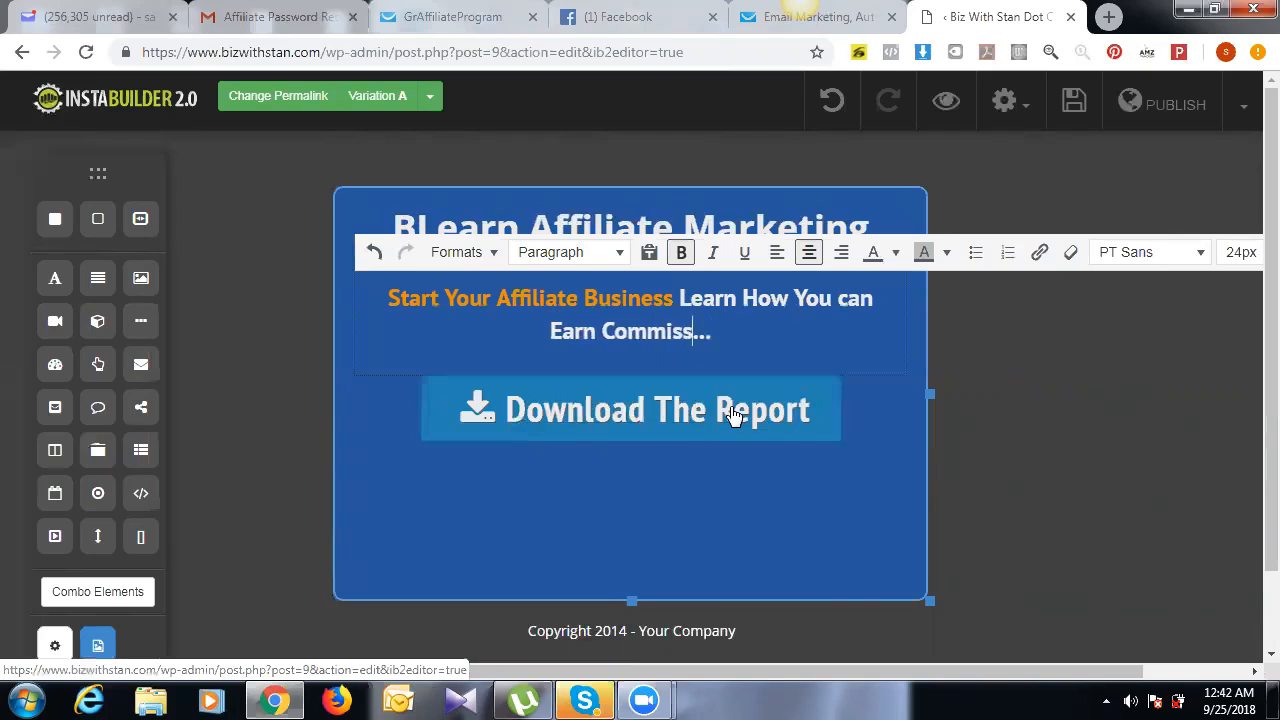
type("ions ")
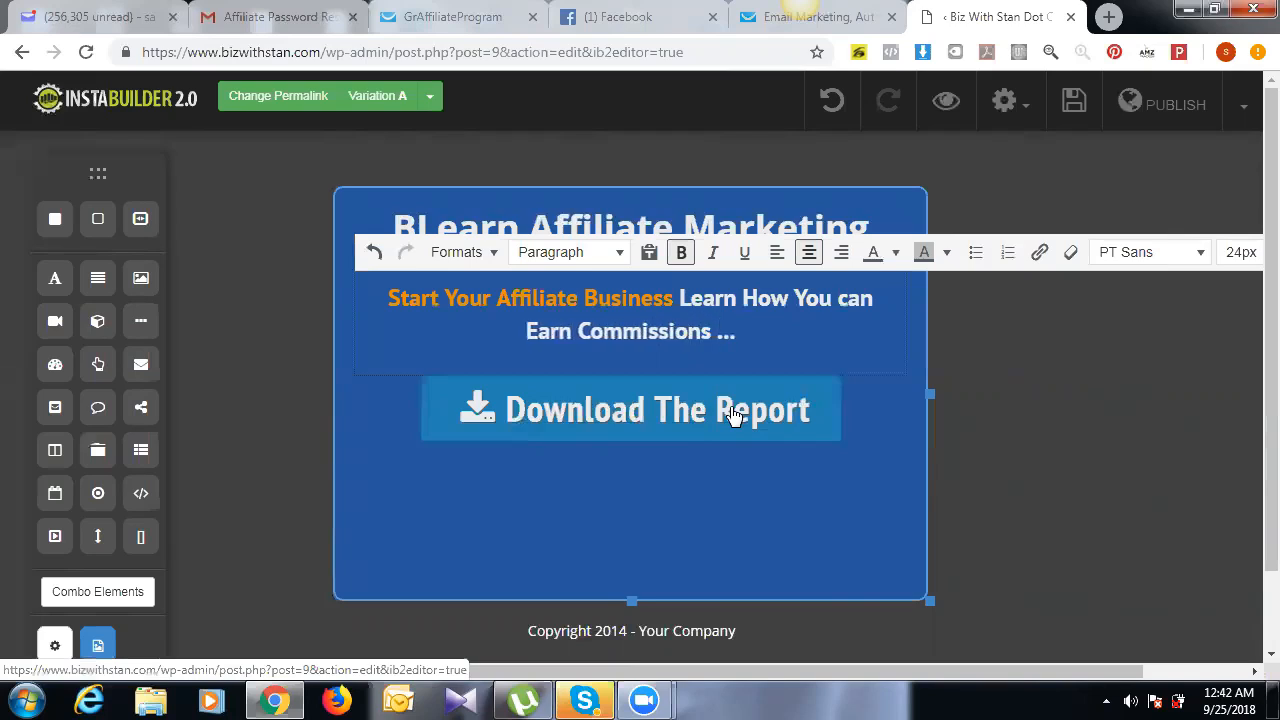
type("Online")
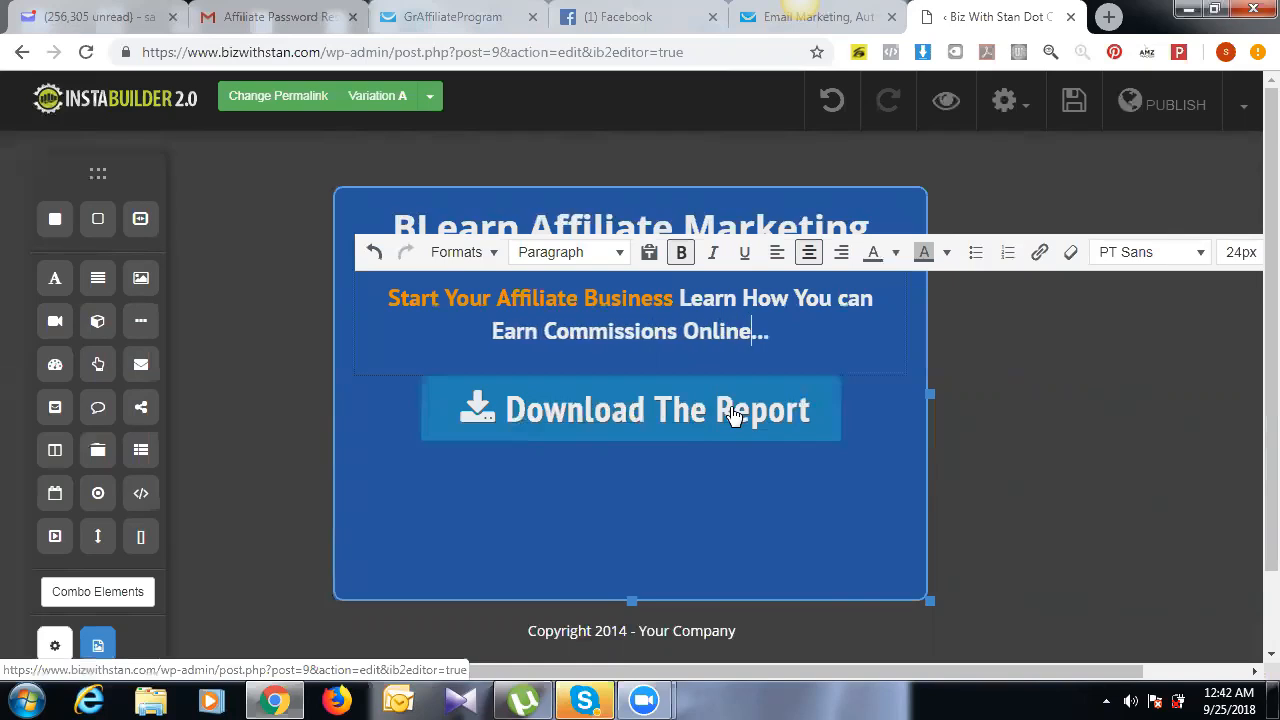
type(" from ")
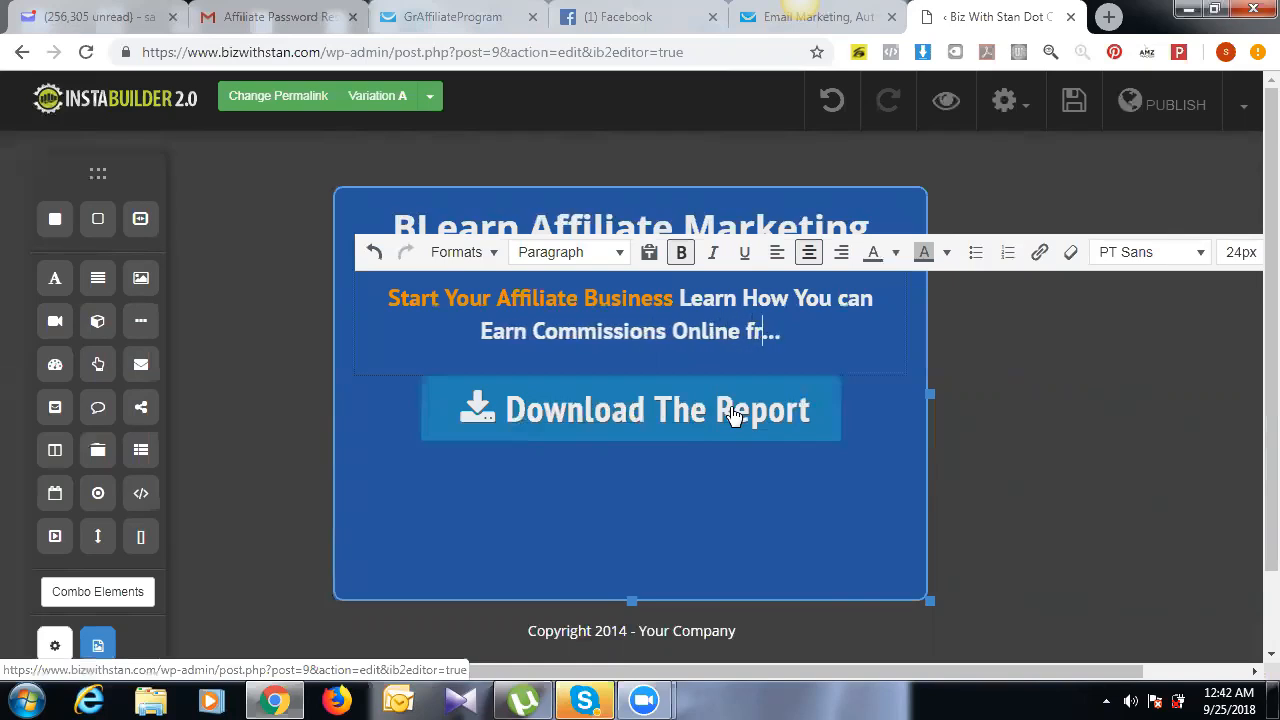
type("Any")
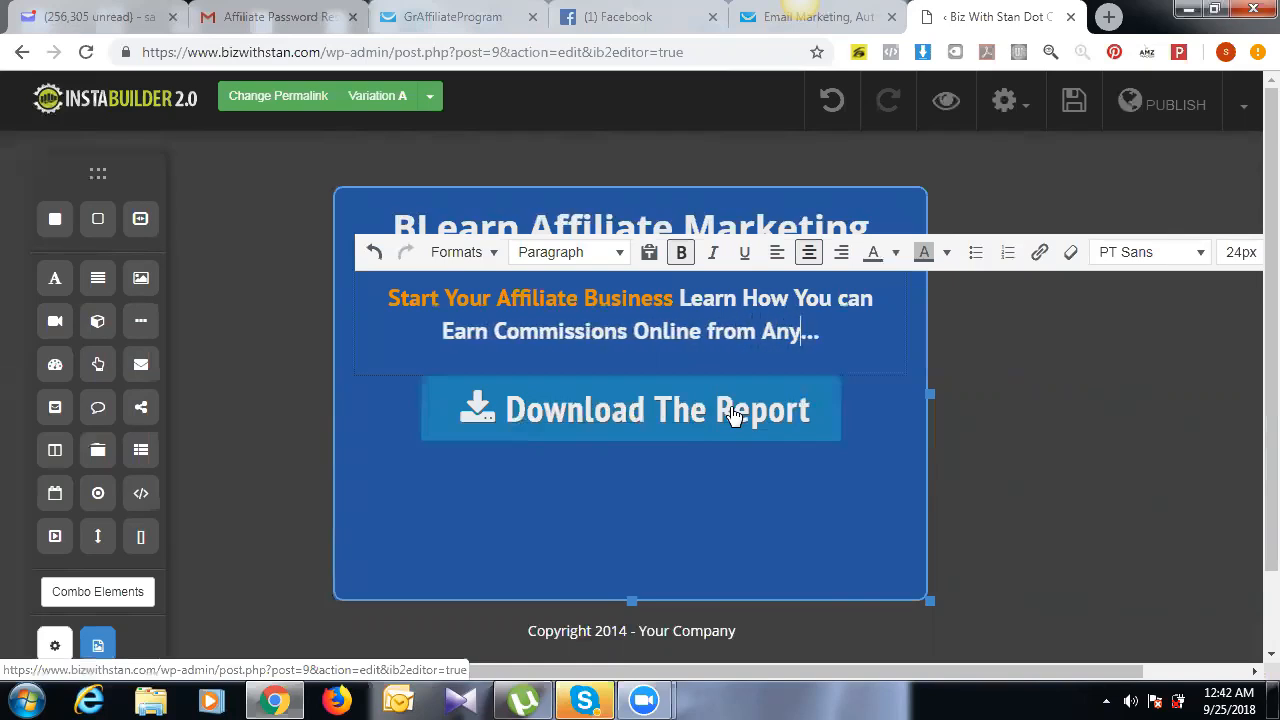
type("where in ")
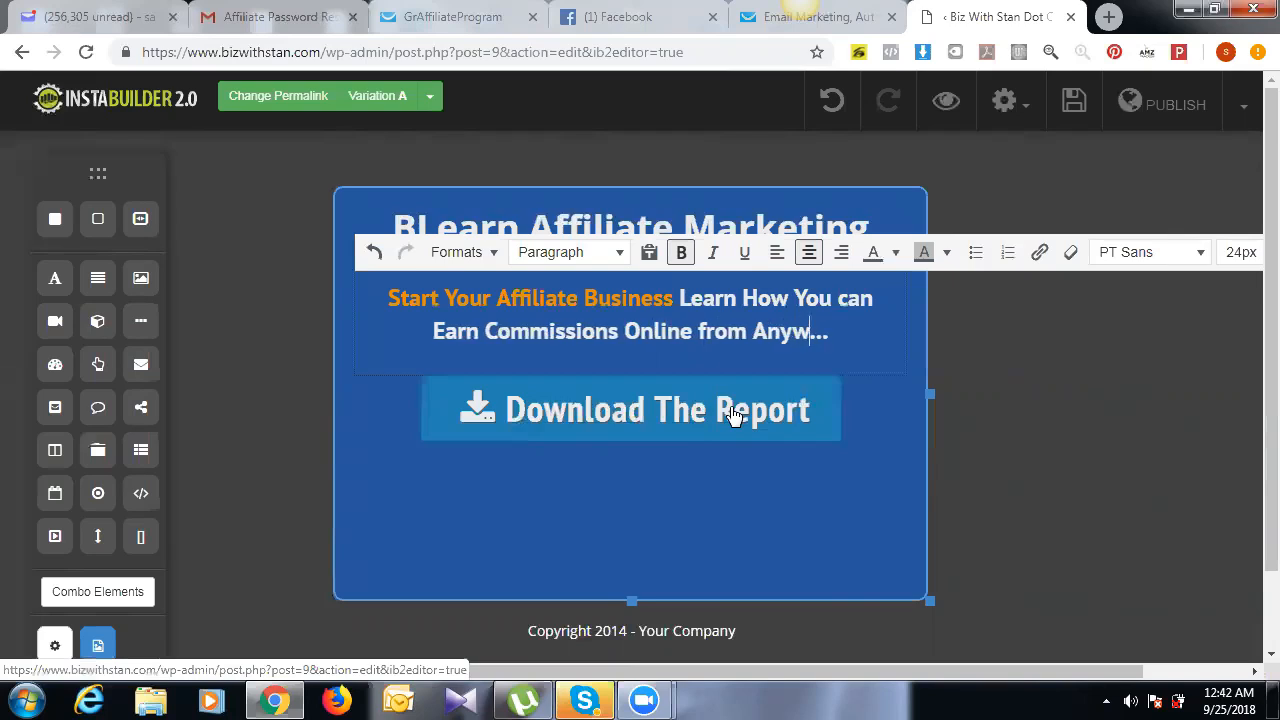
type("the ")
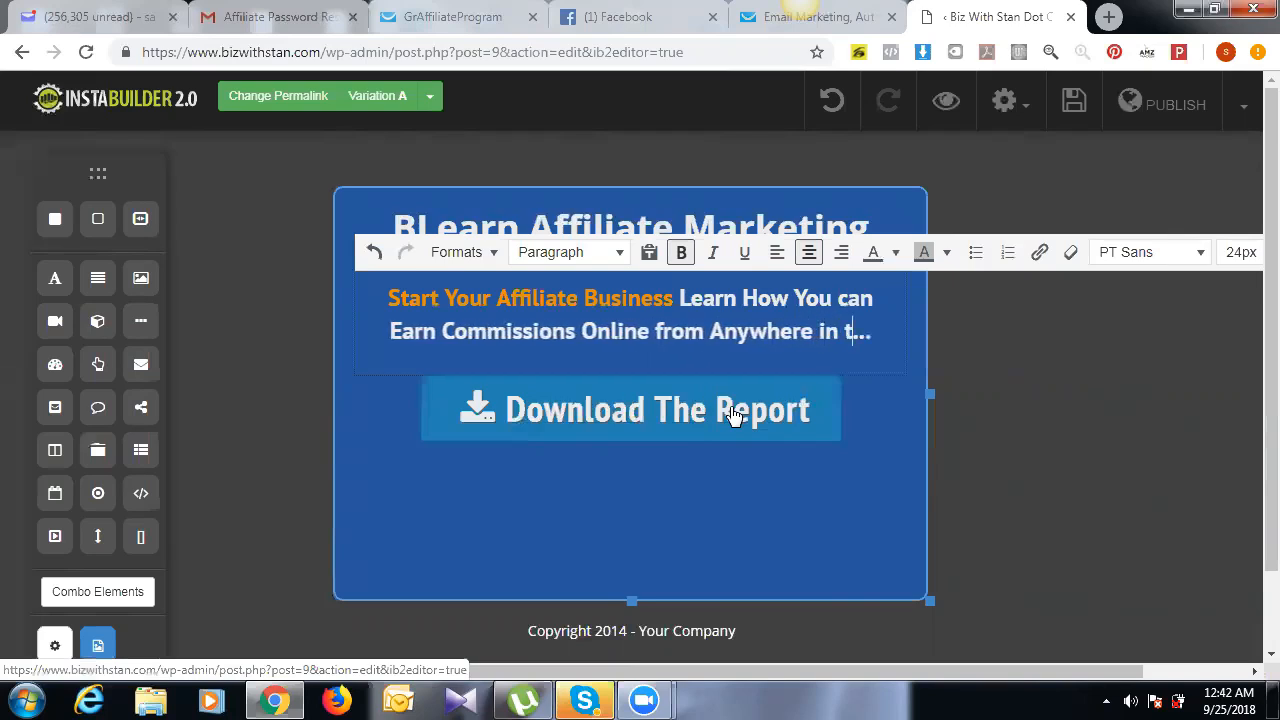
type("Wo")
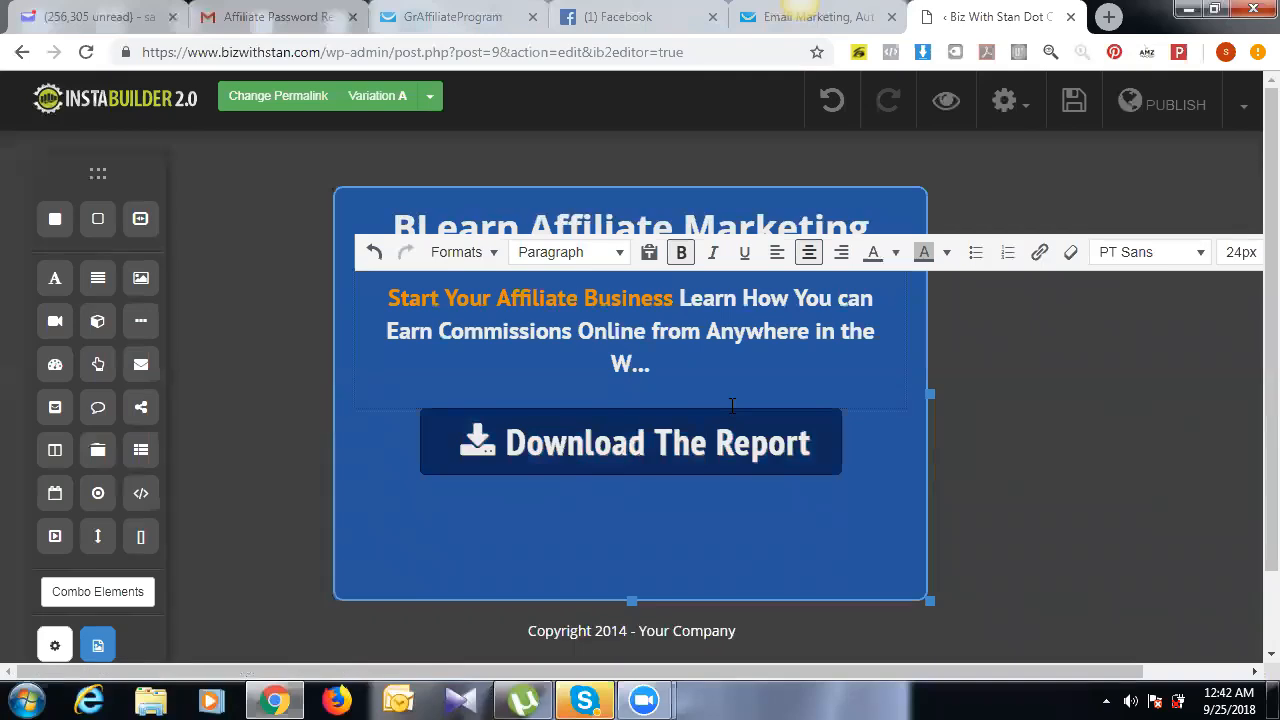
type("rld")
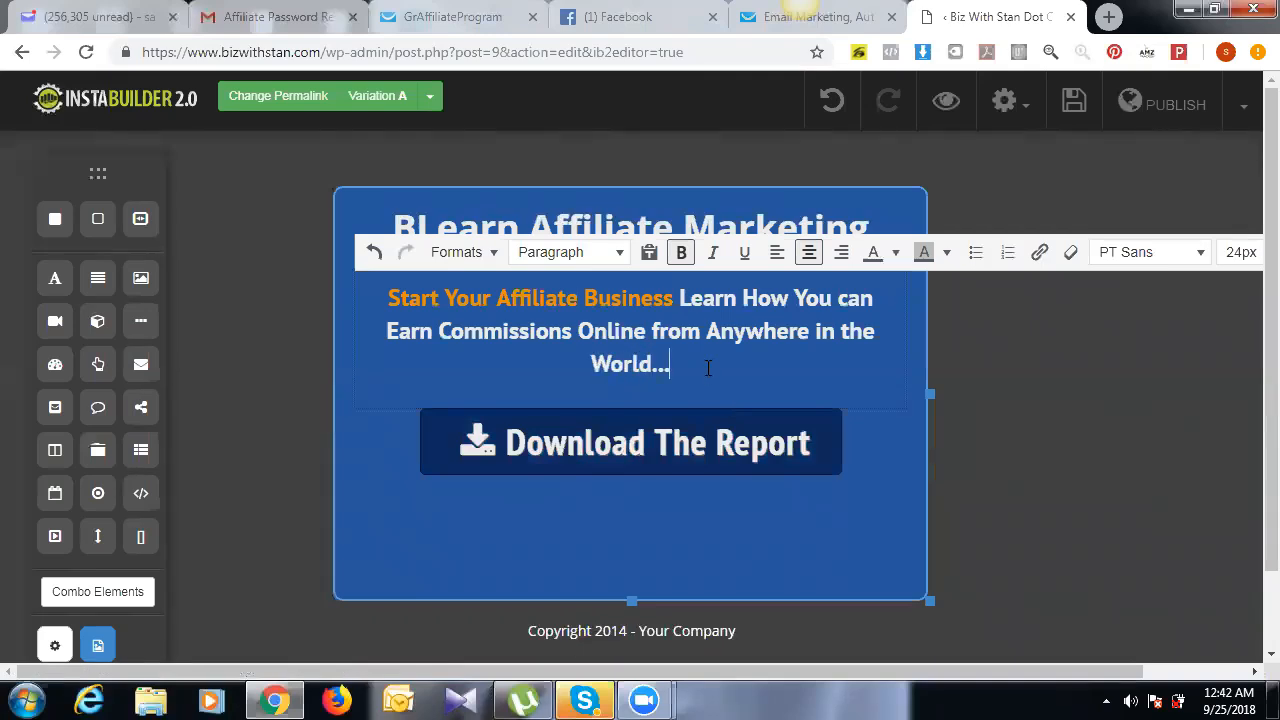
Step: On a new line, type 'All You Require is Stable Internet and A laptop or Smartphone'
key("Return")
type("A")
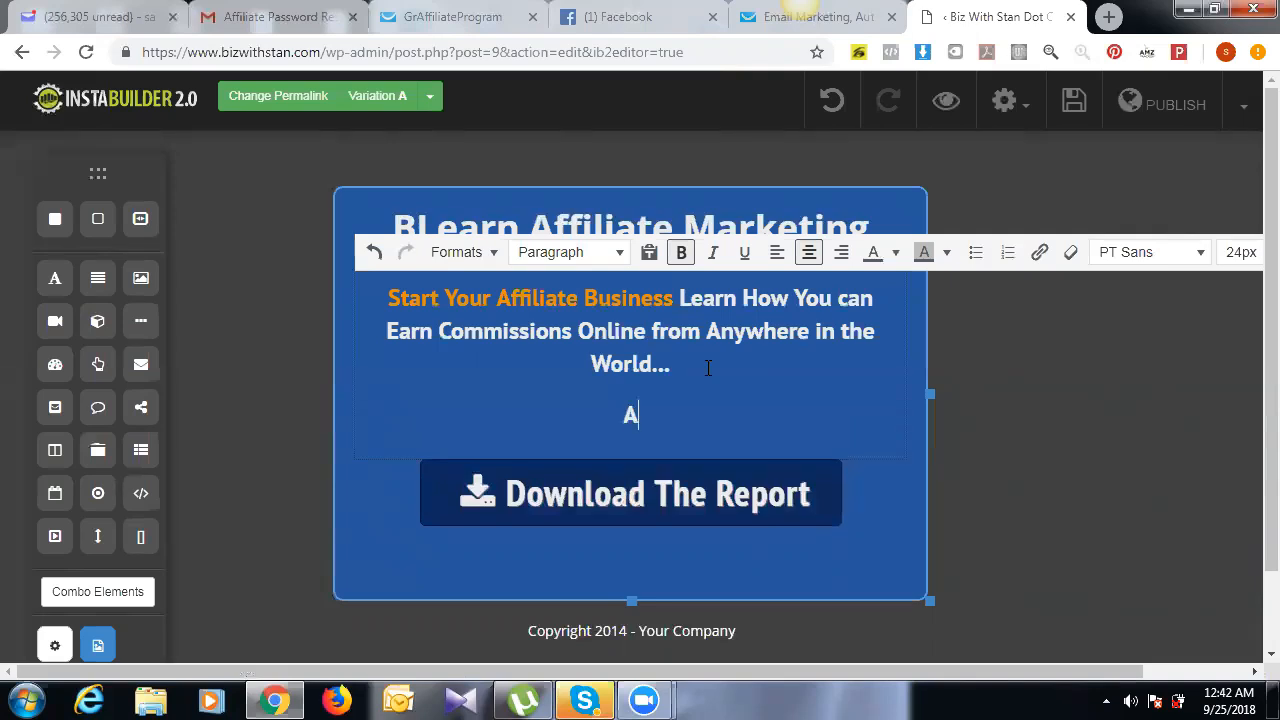
type("ll o")
key("BackSpace")
type("You ")
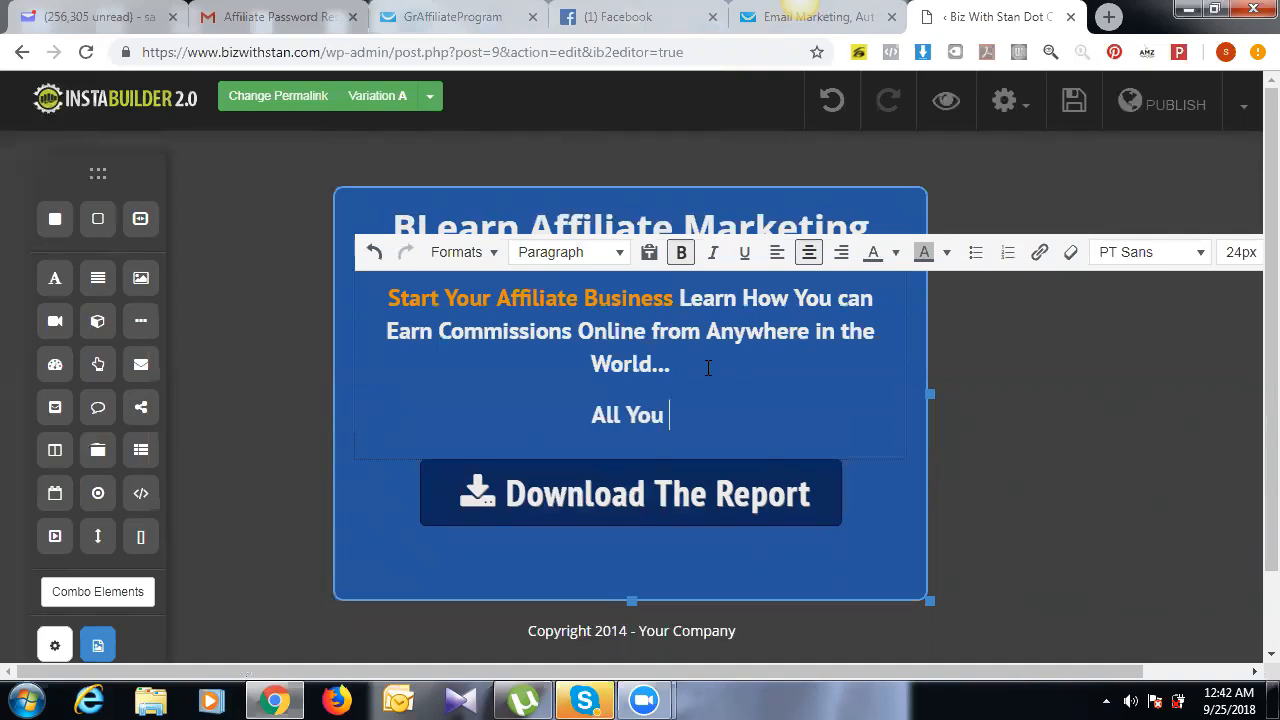
type("Requi")
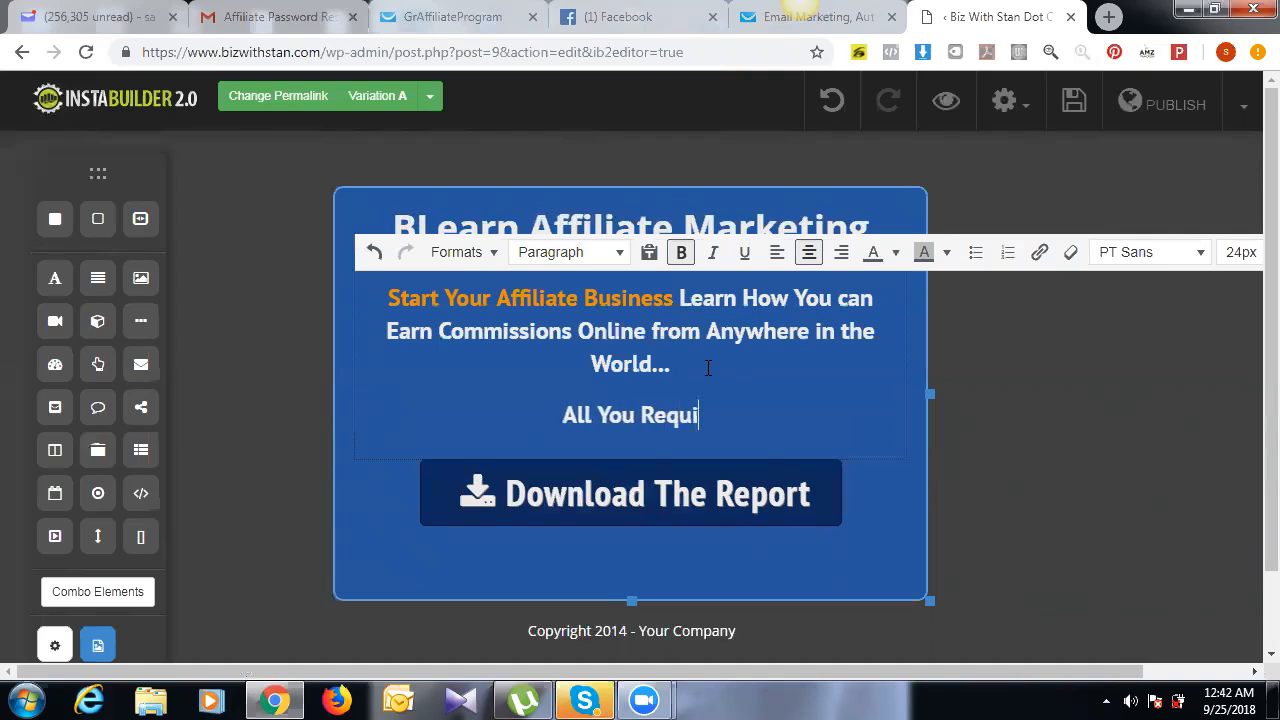
type("re id a")
key("BackSpace")
key("BackSpace")
key("BackSpace")
type("s a")
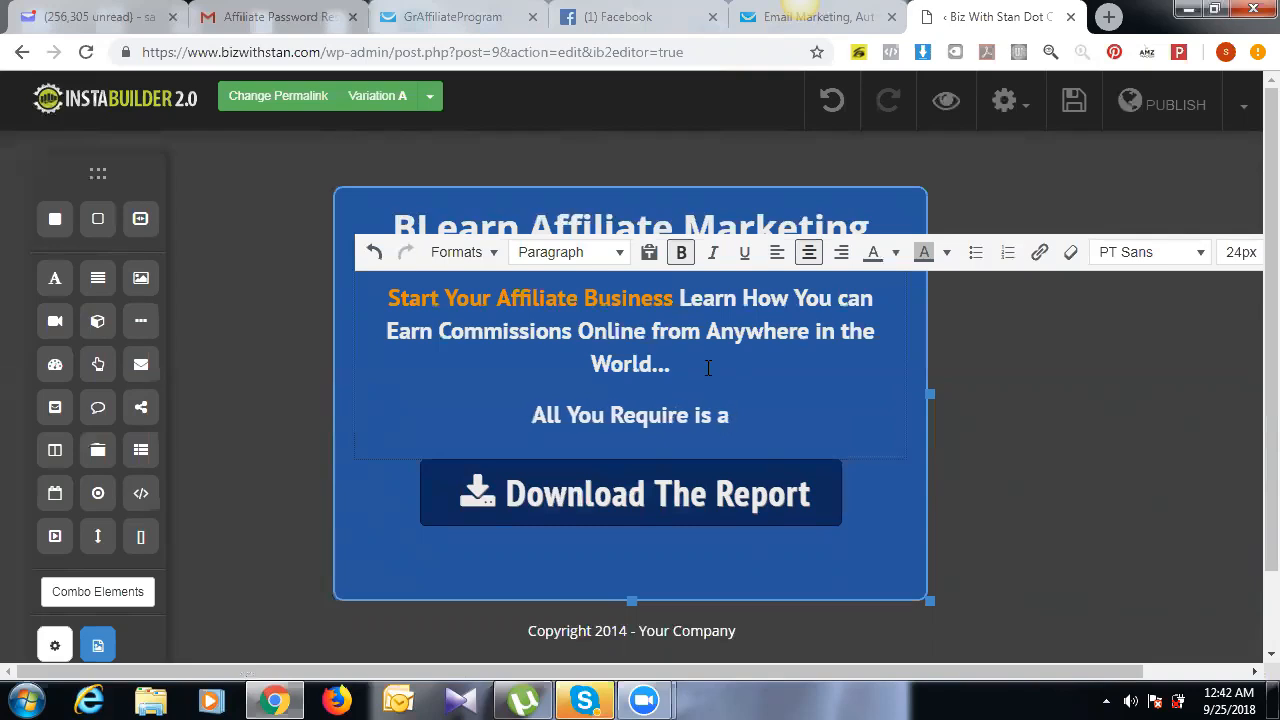
key("BackSpace")
key("BackSpace")
type("s")
type("=$")
key("BackSpace")
key("BackSpace")
key("BackSpace")
type("Sta")
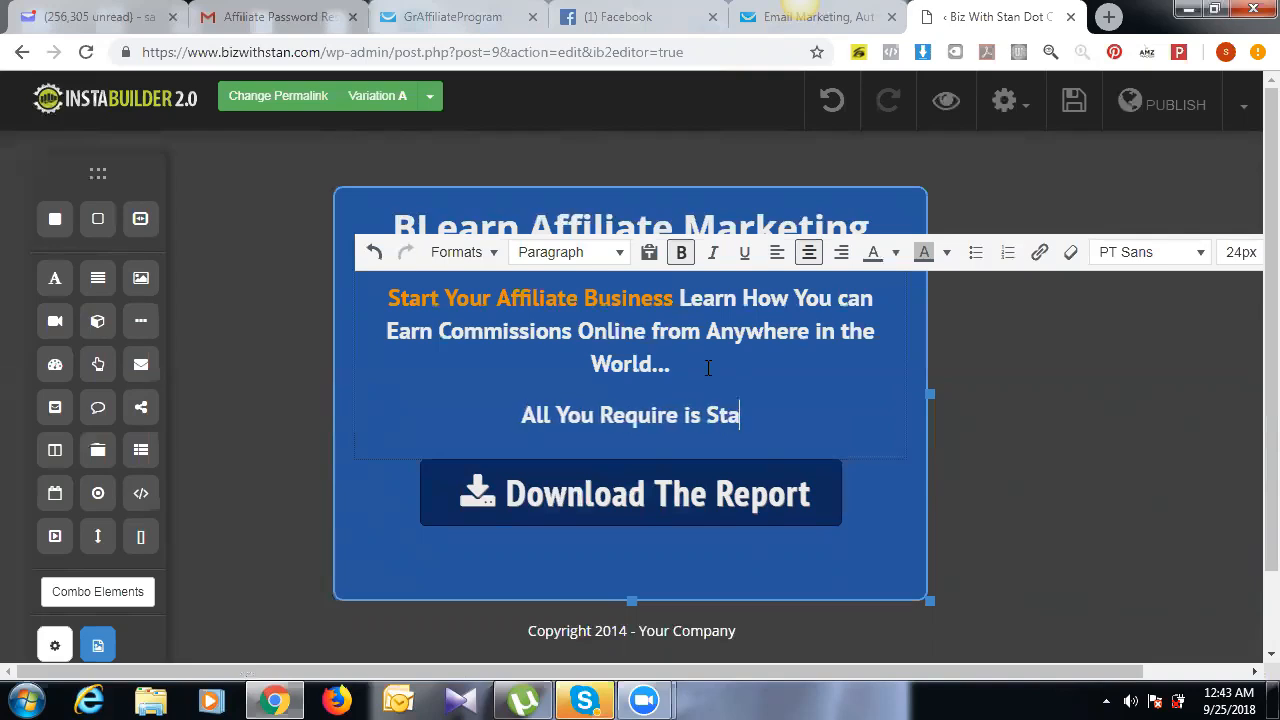
type("ble a")
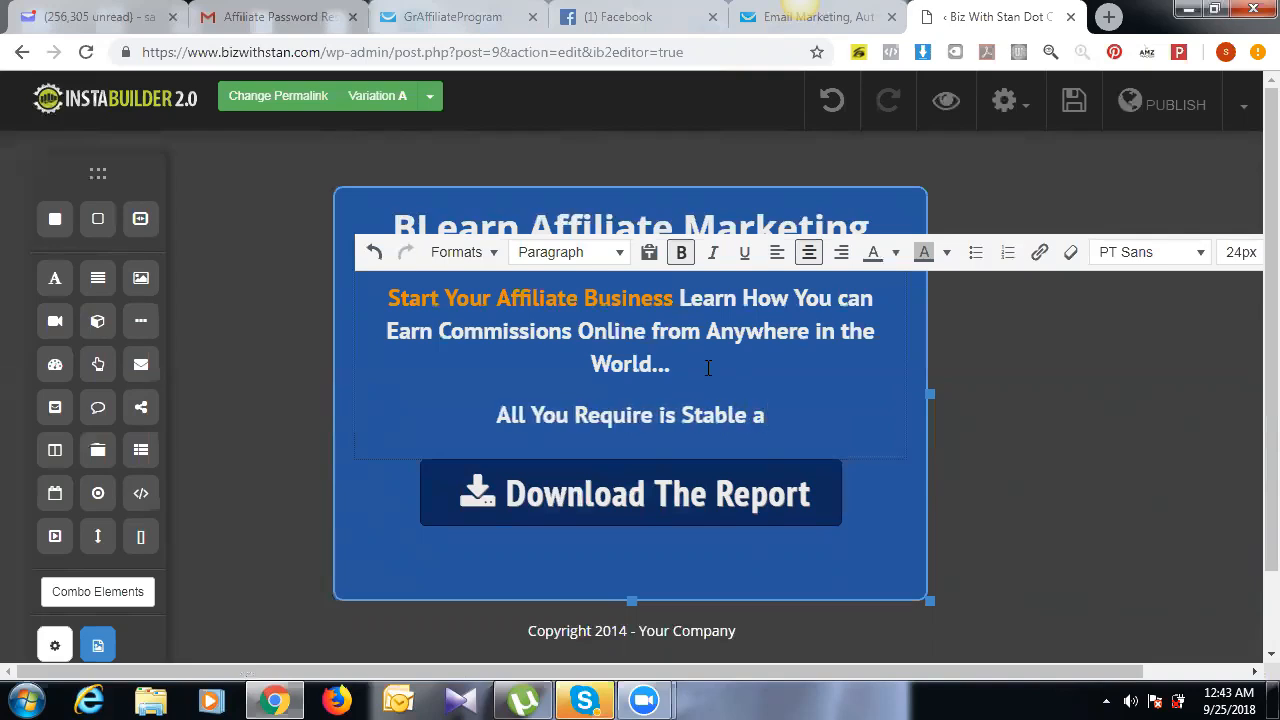
key("BackSpace")
type("Internet and ")
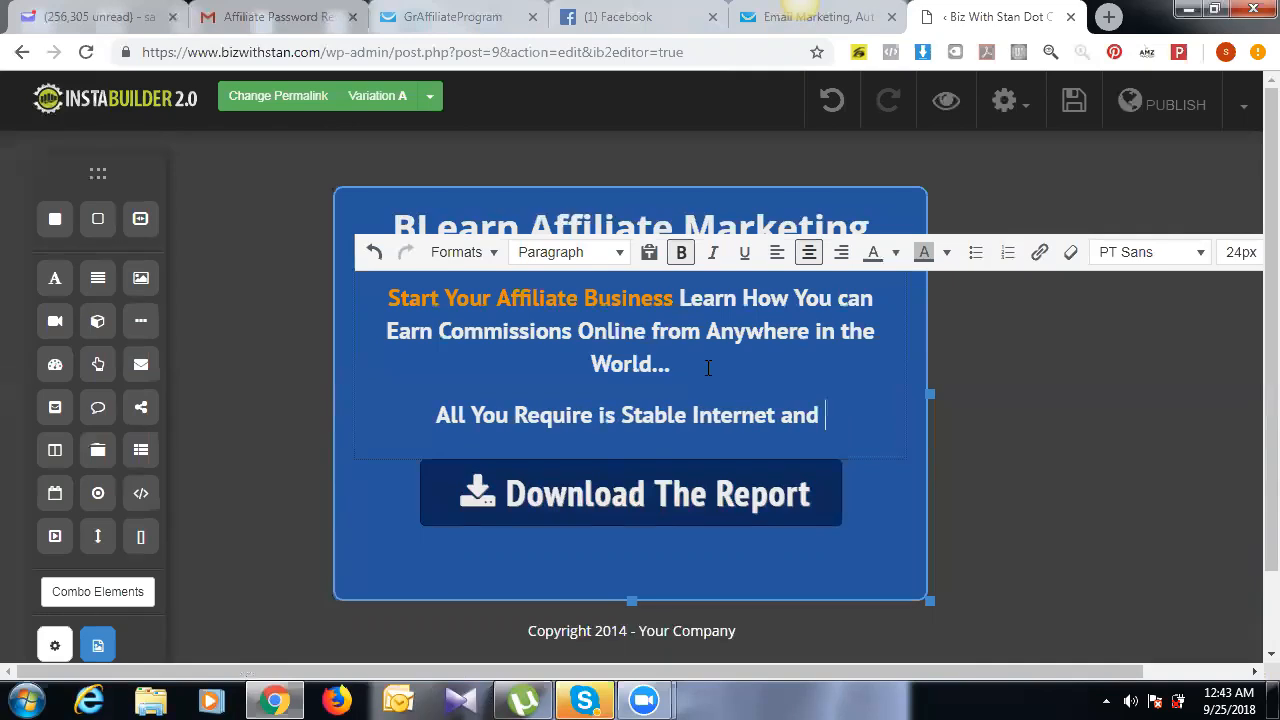
type("S")
type("mart")
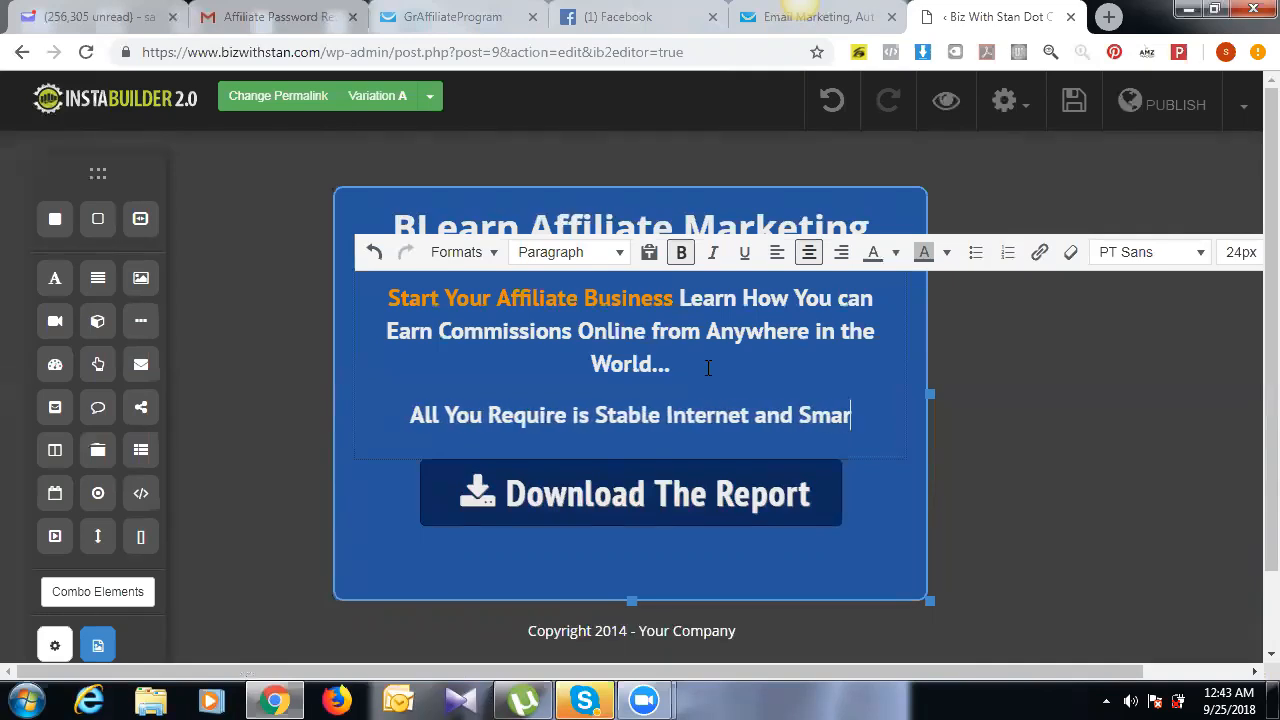
key("BackSpace")
key("BackSpace")
key("BackSpace")
key("BackSpace")
key("BackSpace")
type("A laptop")
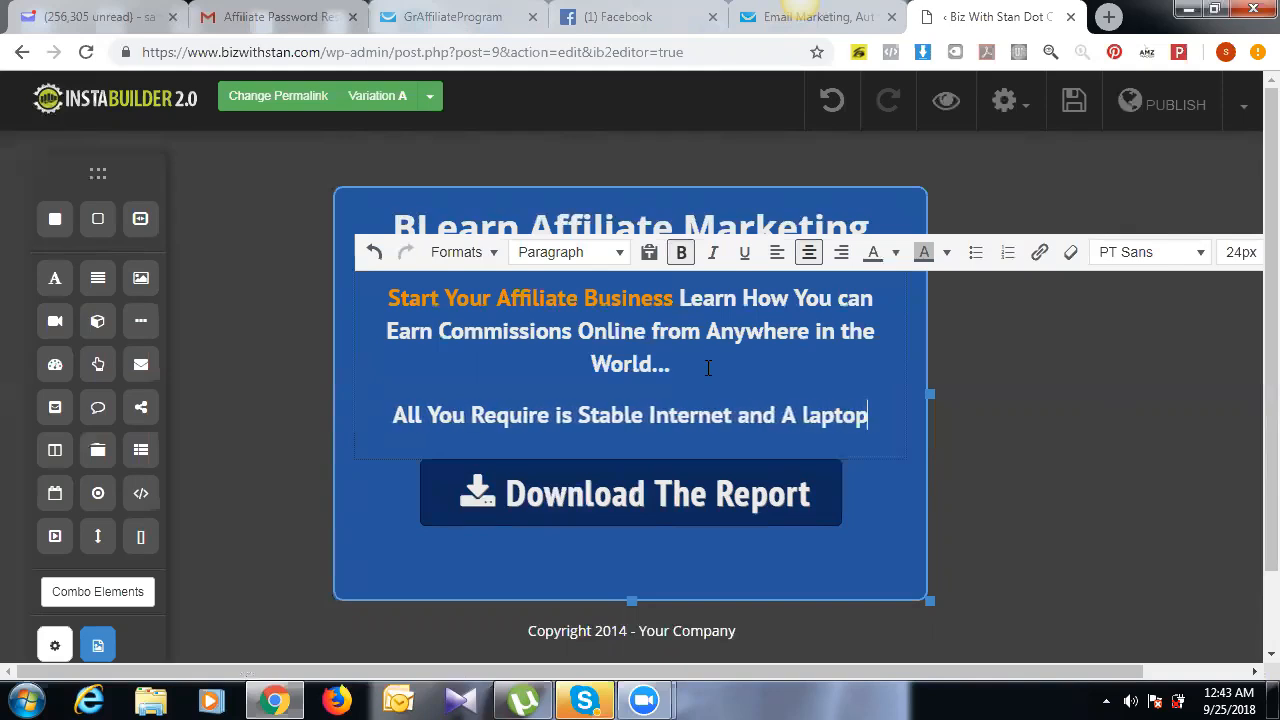
type(" or S")
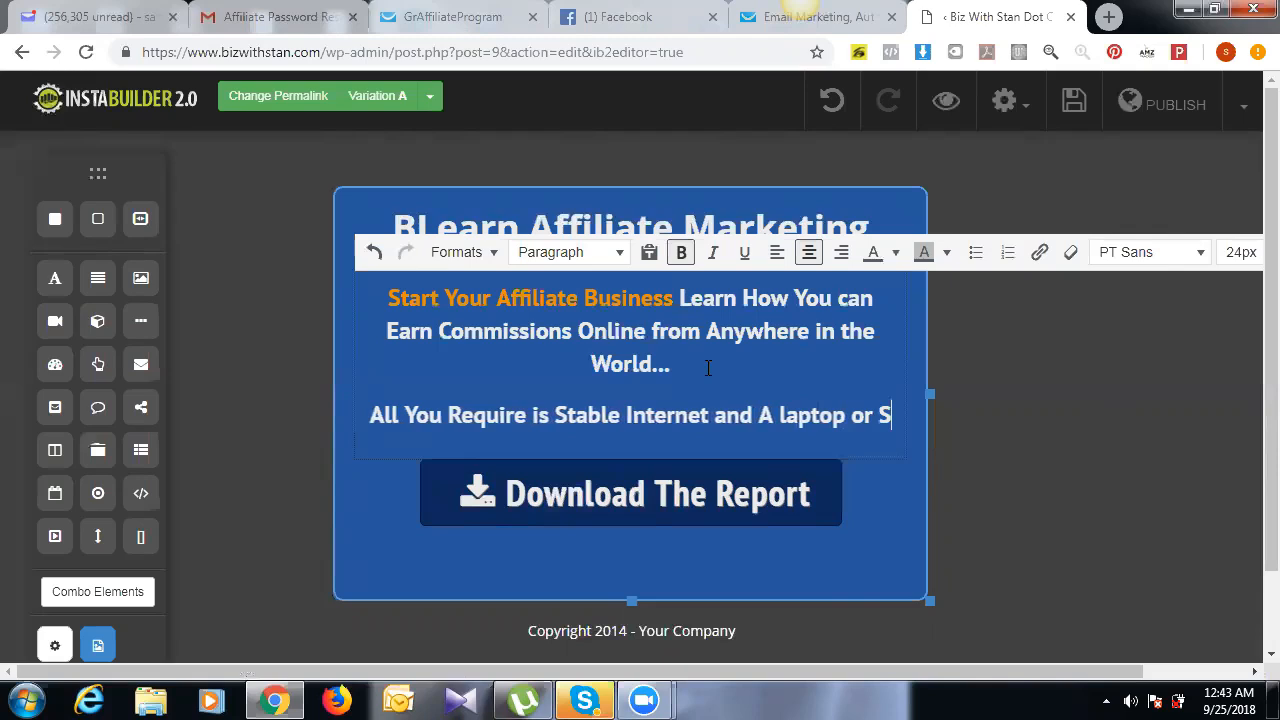
type("martphone")
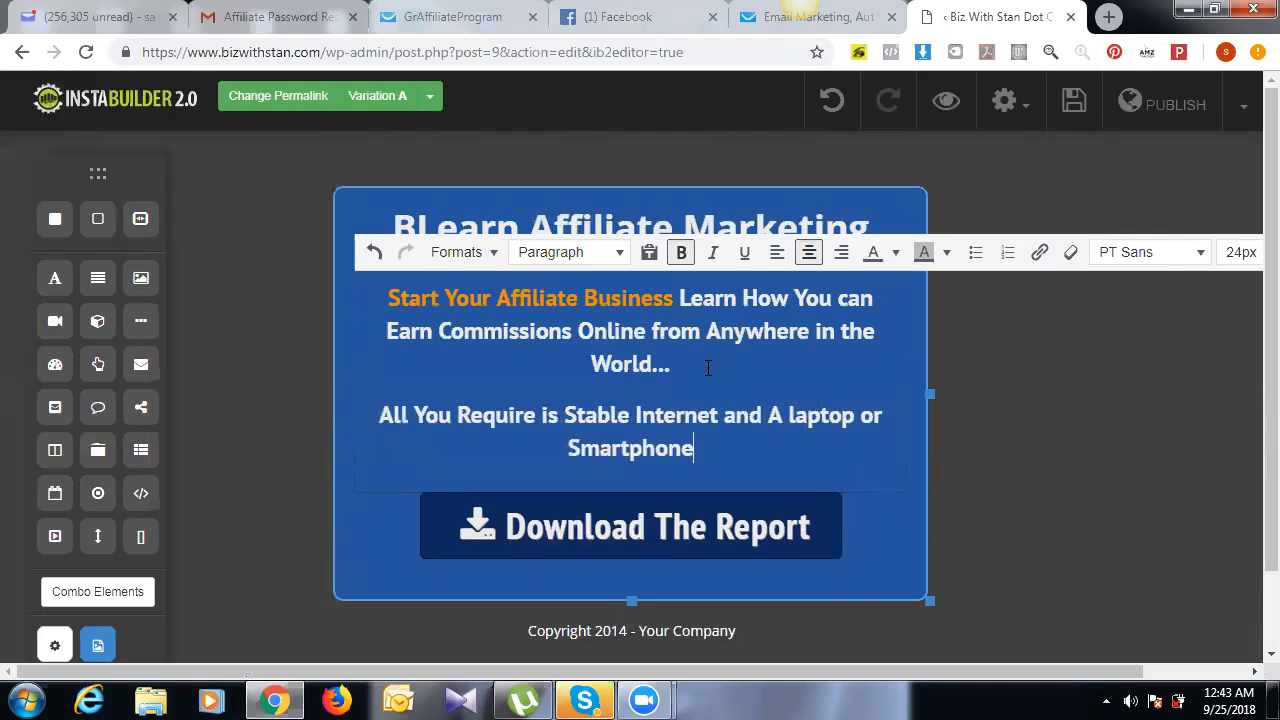
left_click(662, 530)
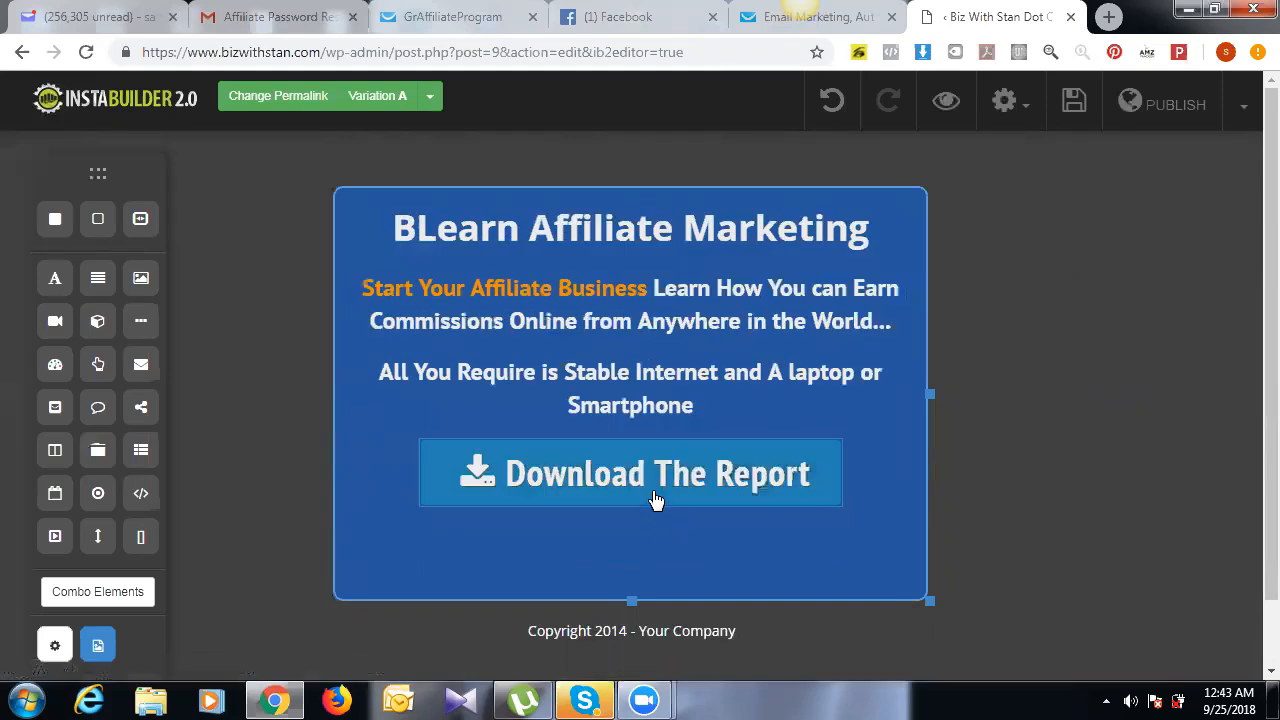
Step: Replace the download button's label 'Download The Report' with 'Get Started Now'
left_click(656, 491)
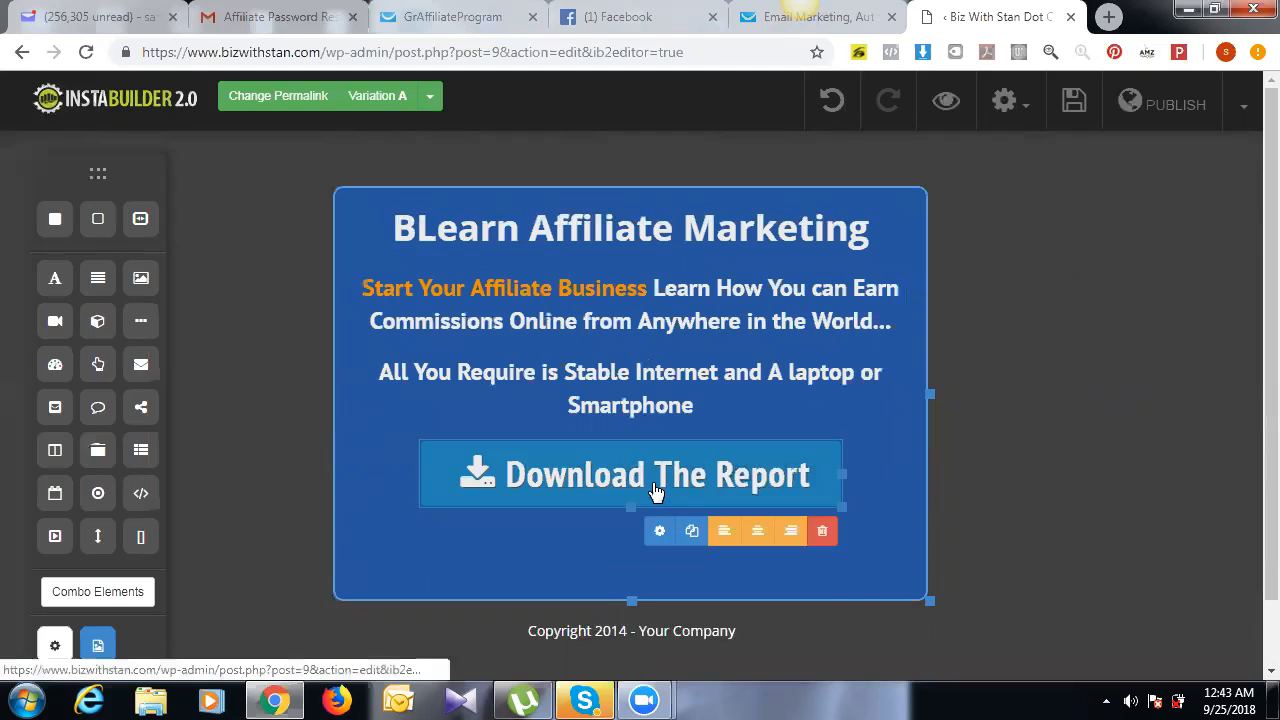
left_click(660, 537)
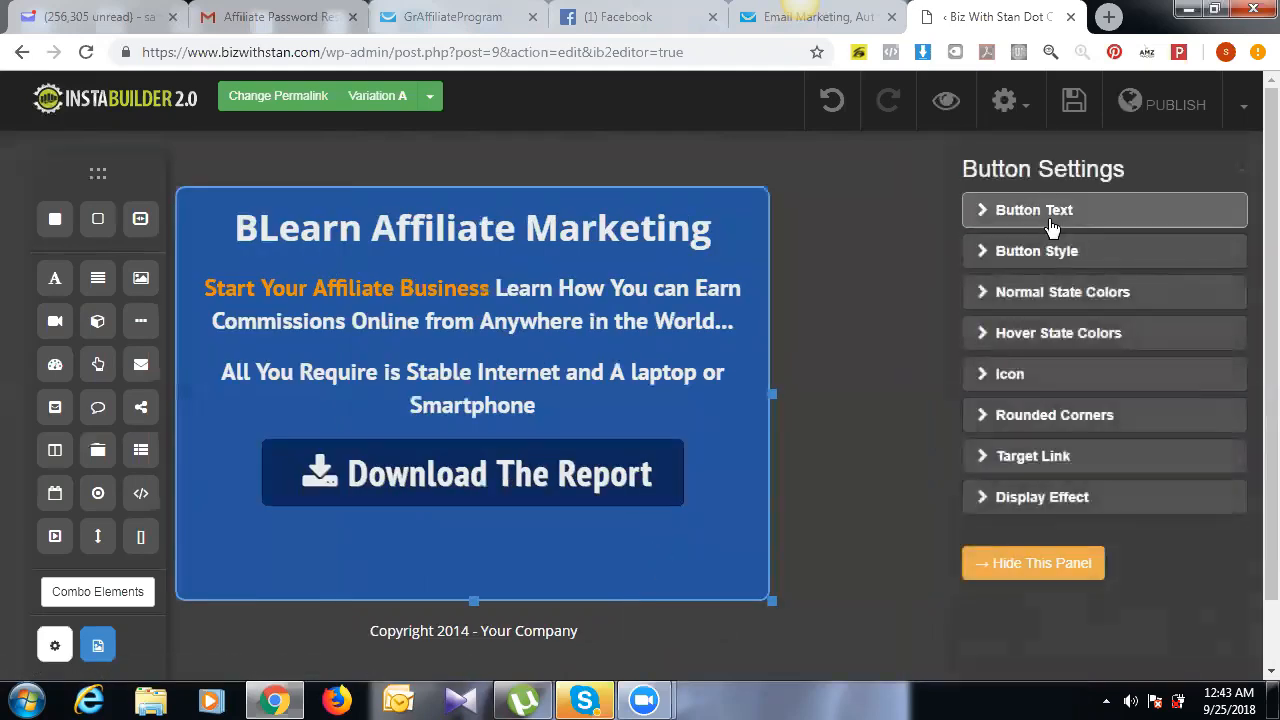
left_click(1050, 214)
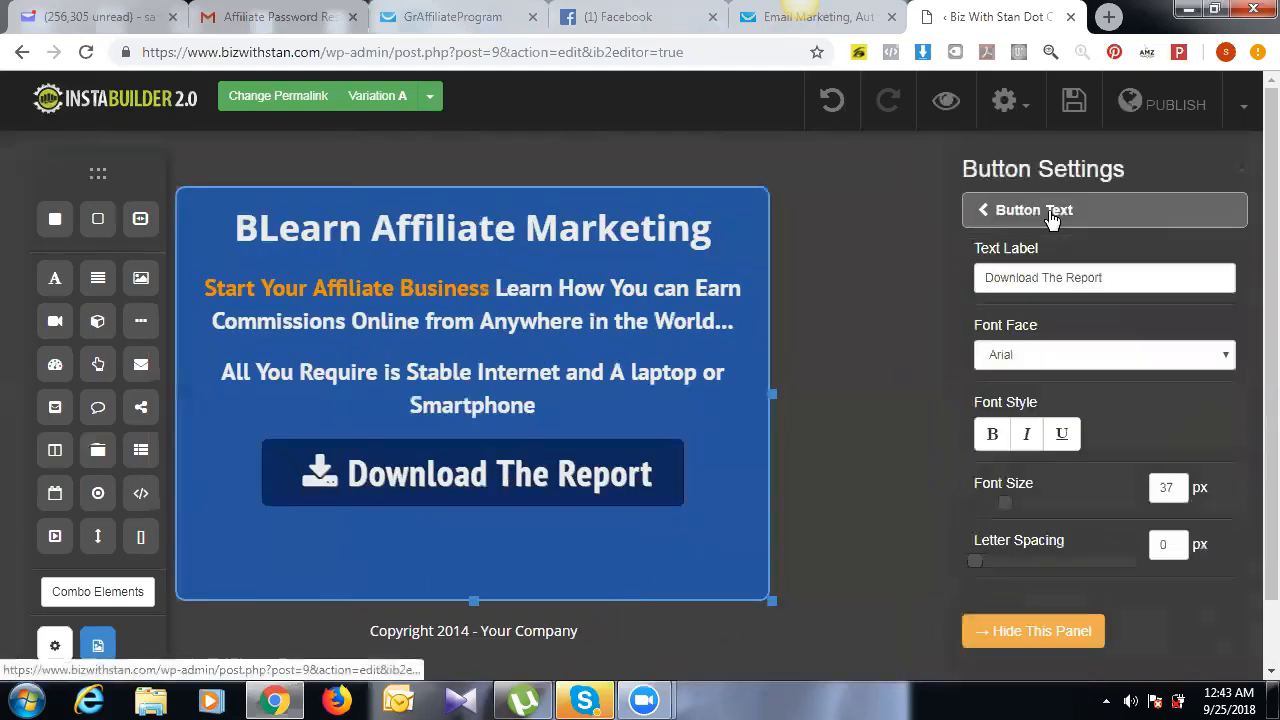
triple_click(1110, 276)
type("Ge")
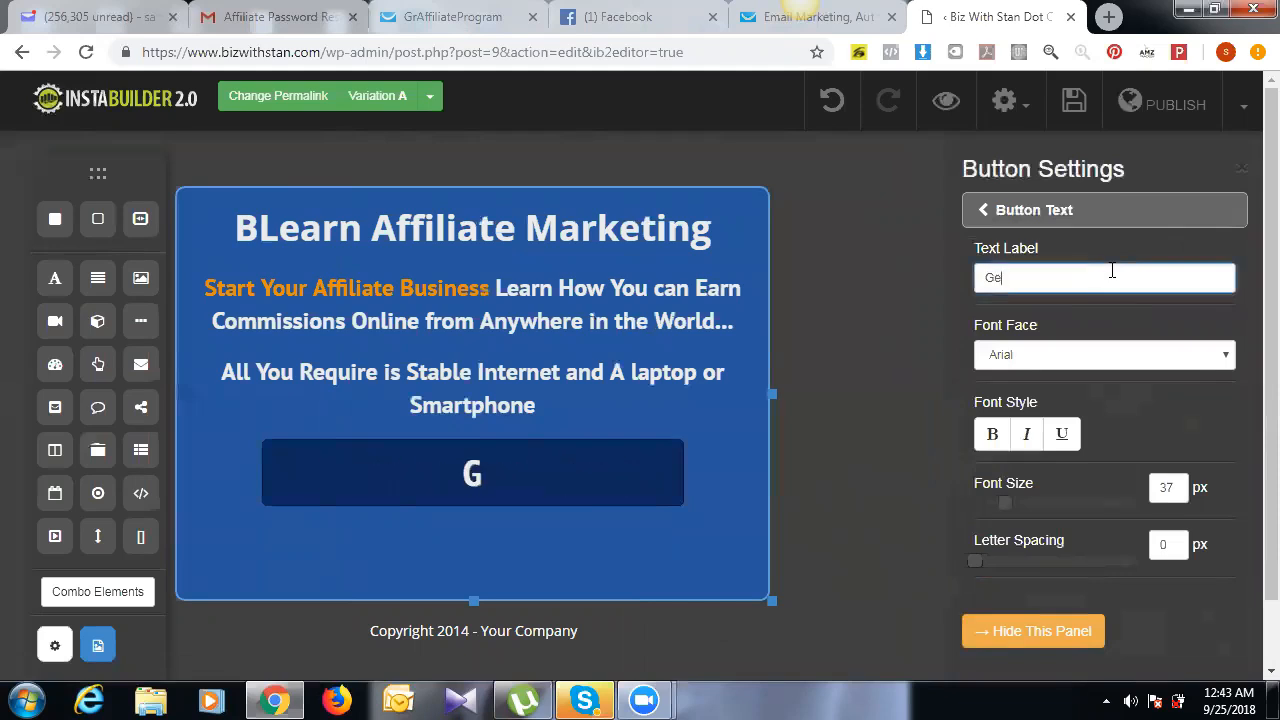
type("t Sta")
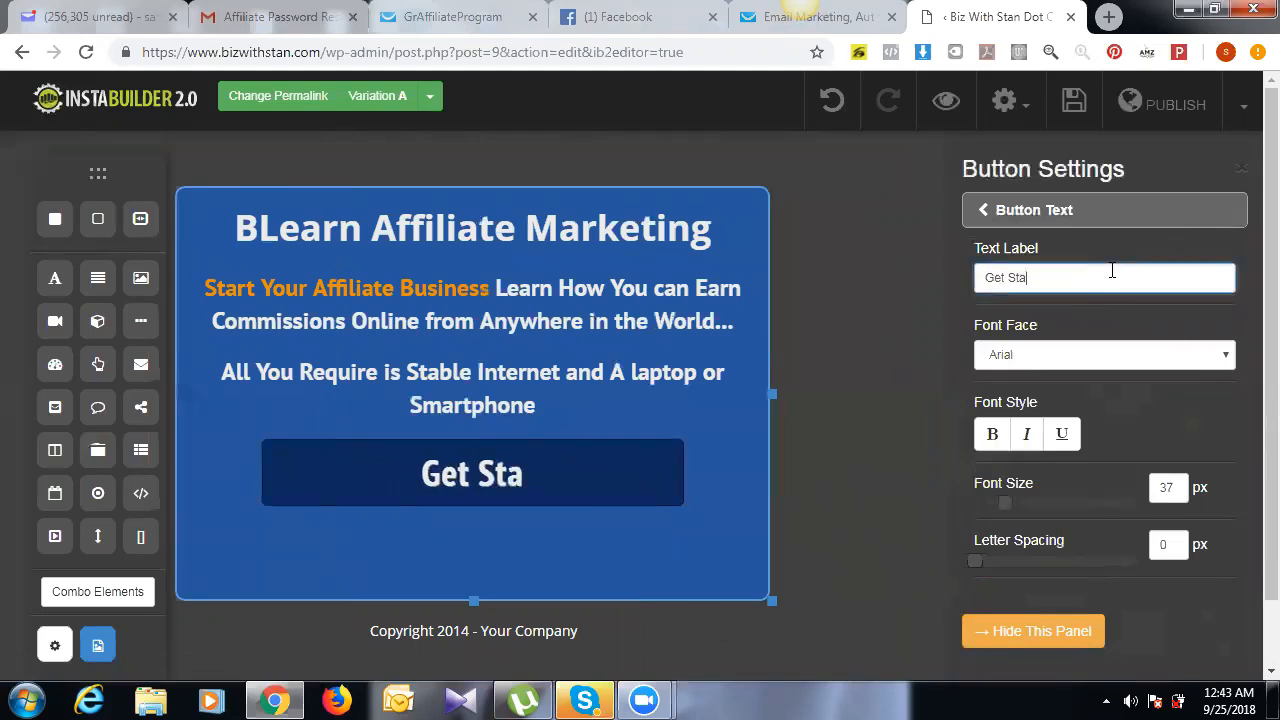
type("rted ")
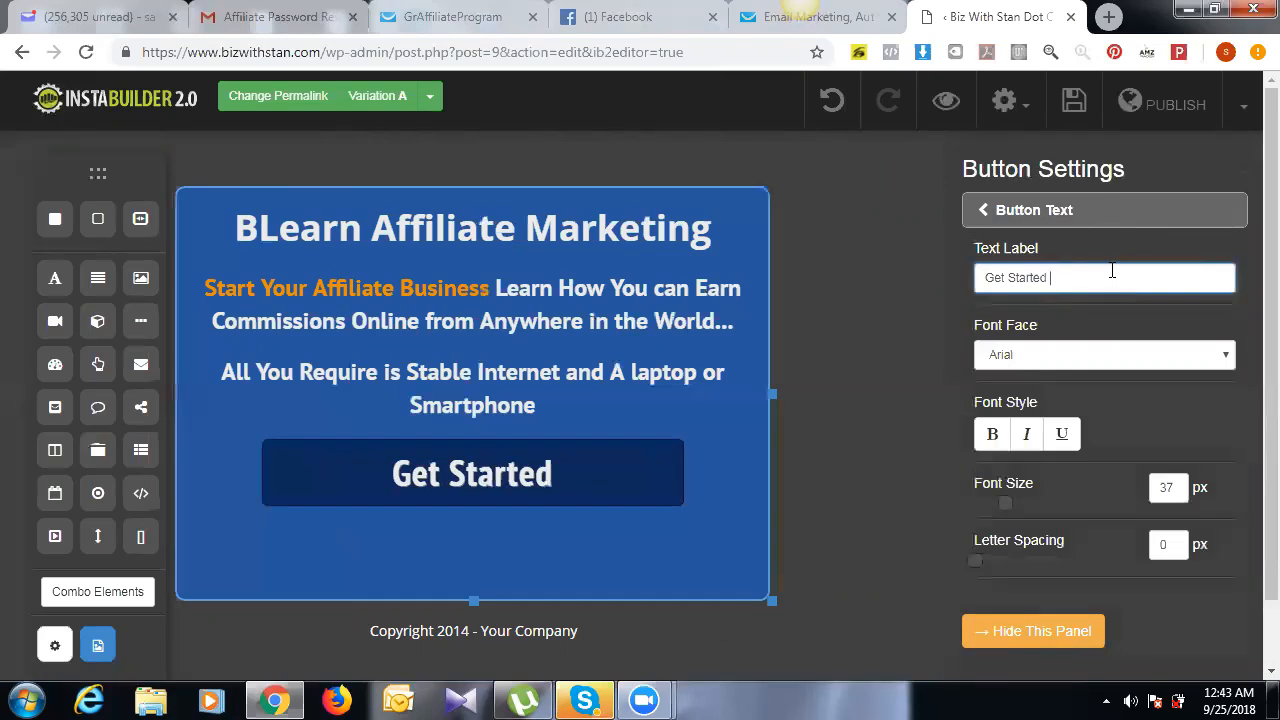
type("Now")
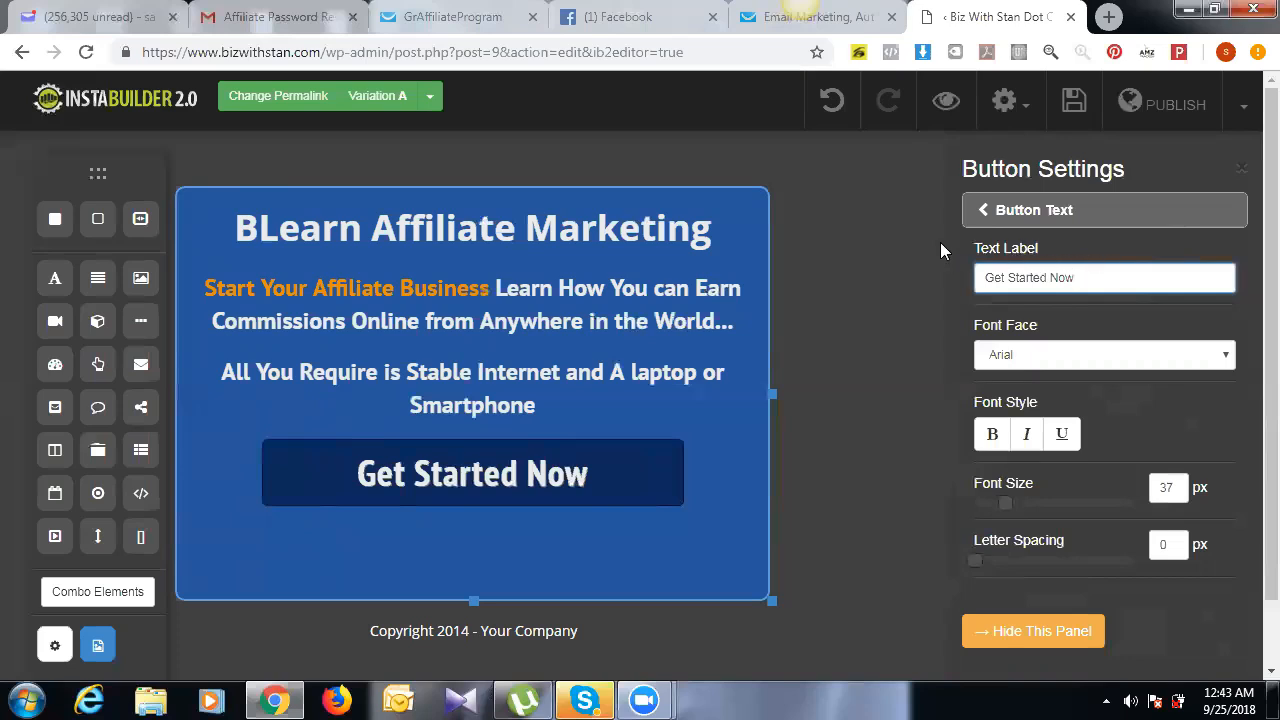
left_click(594, 482)
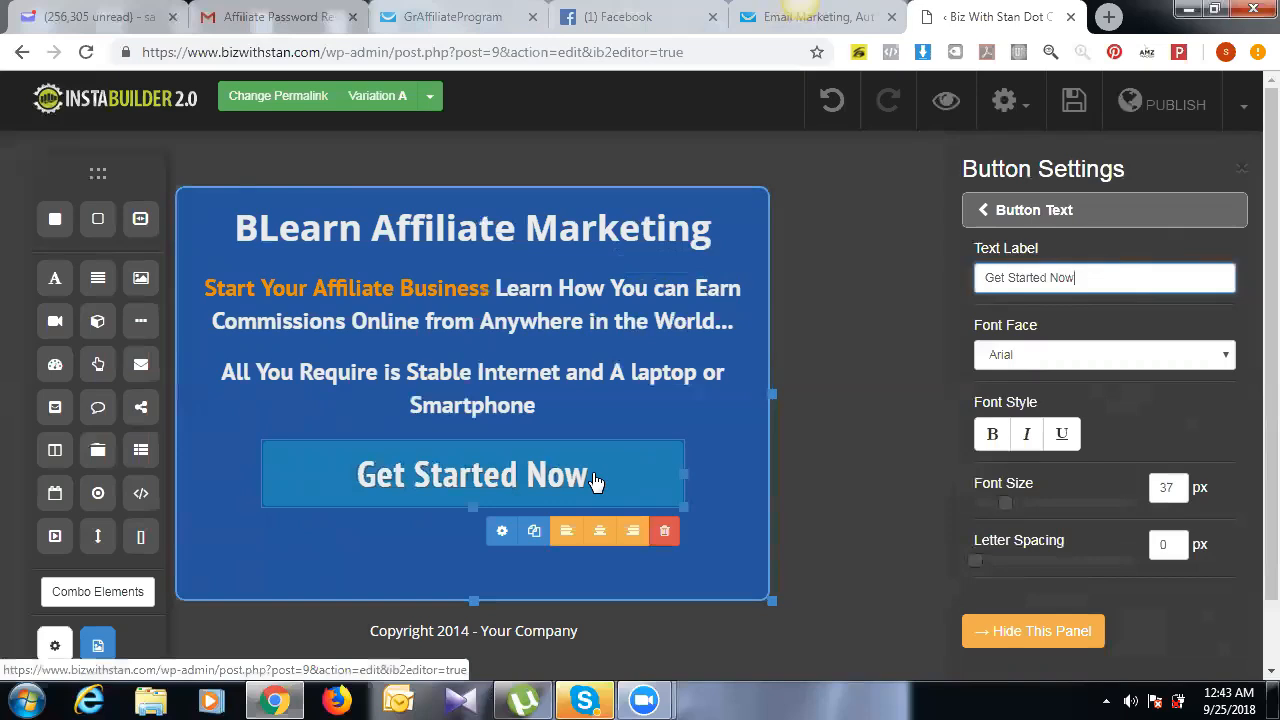
left_click(501, 533)
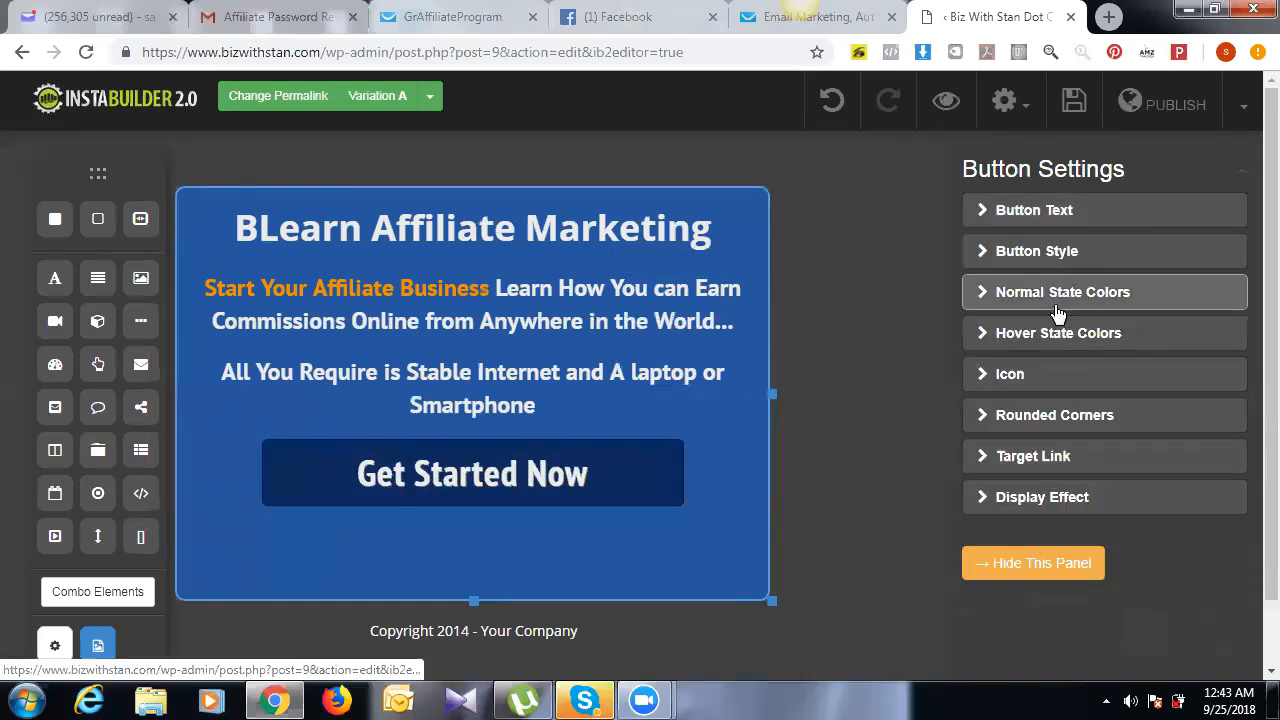
Step: Open the button's linked opt-in popup and delete its 'FREE Report…' headline
left_click(1046, 455)
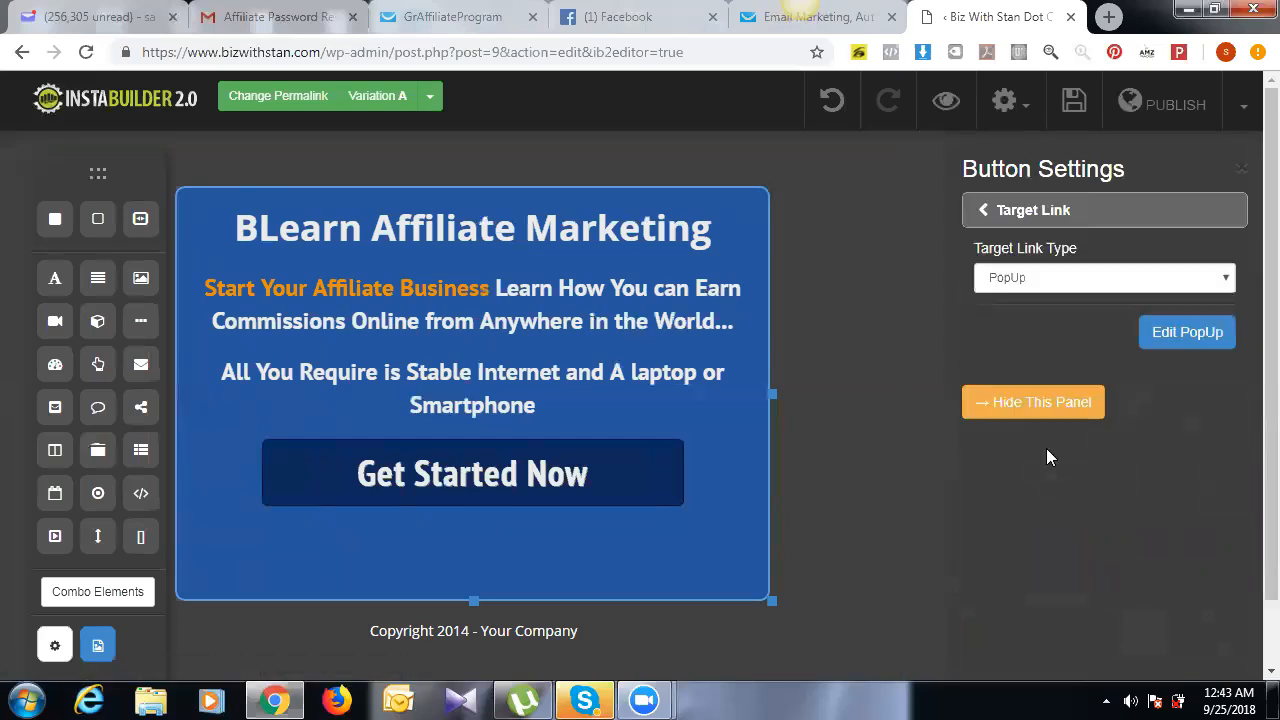
left_click(1188, 338)
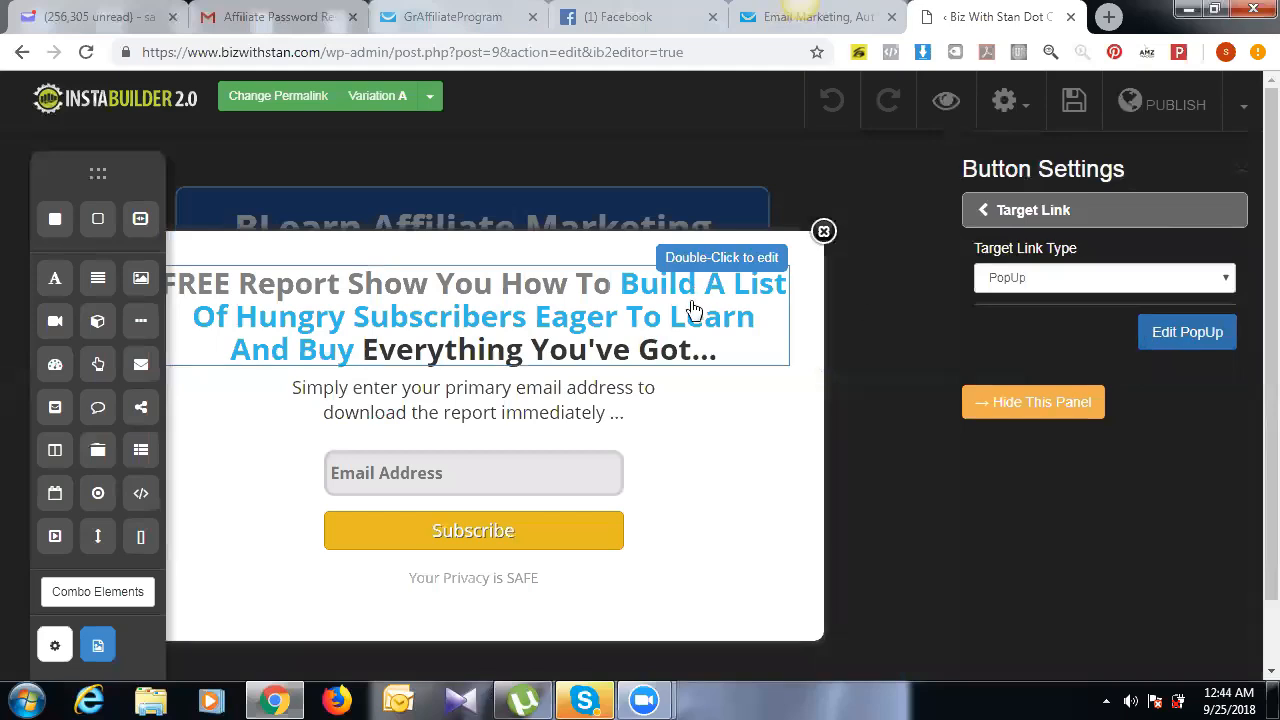
left_click(720, 328)
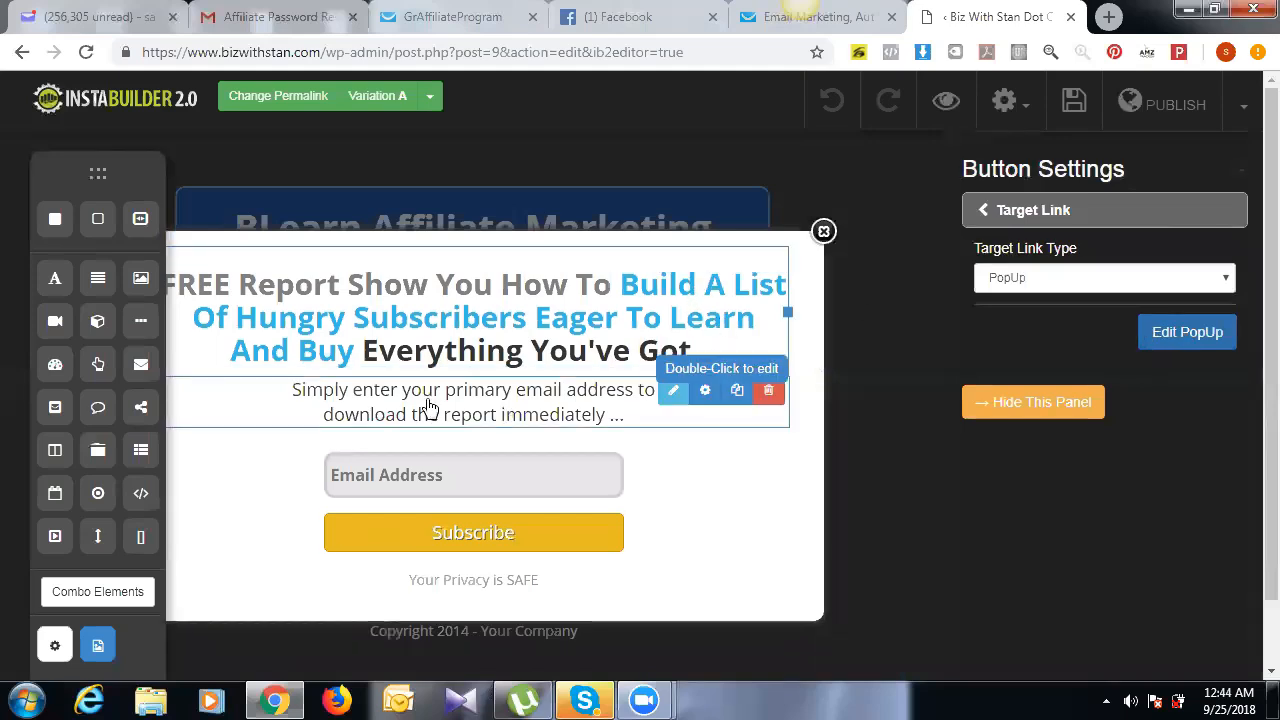
left_click(769, 390)
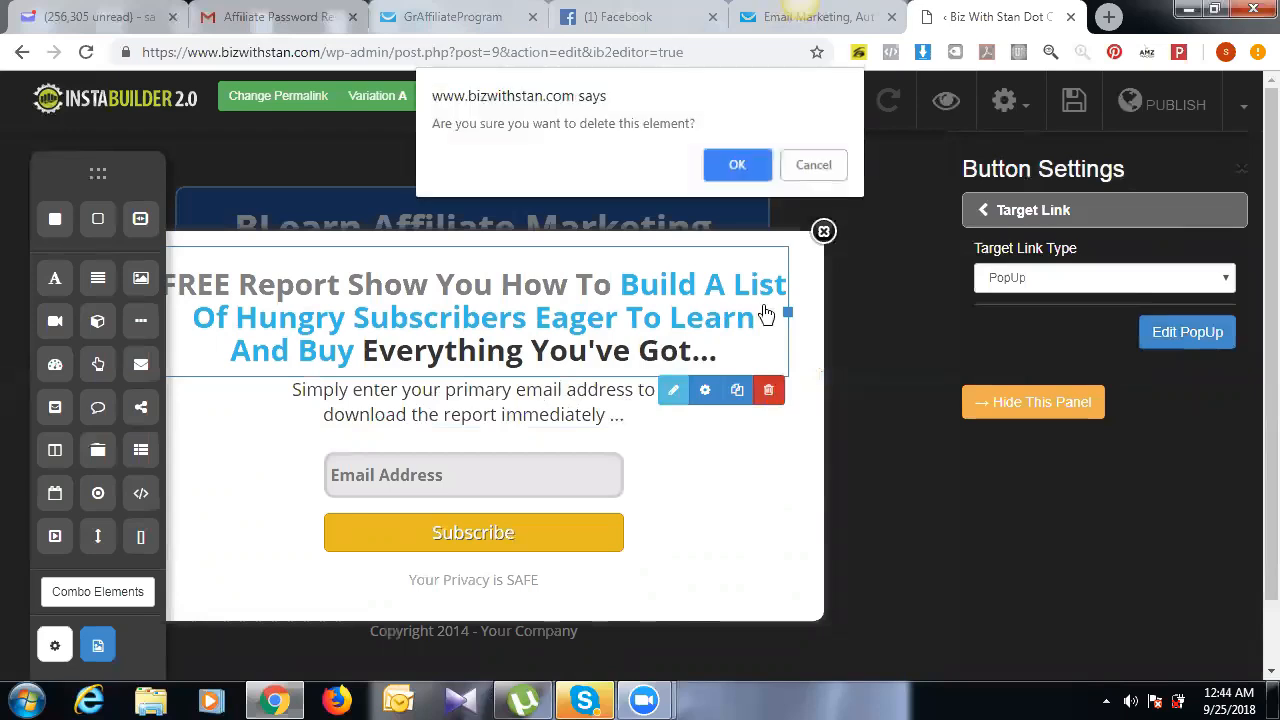
left_click(737, 166)
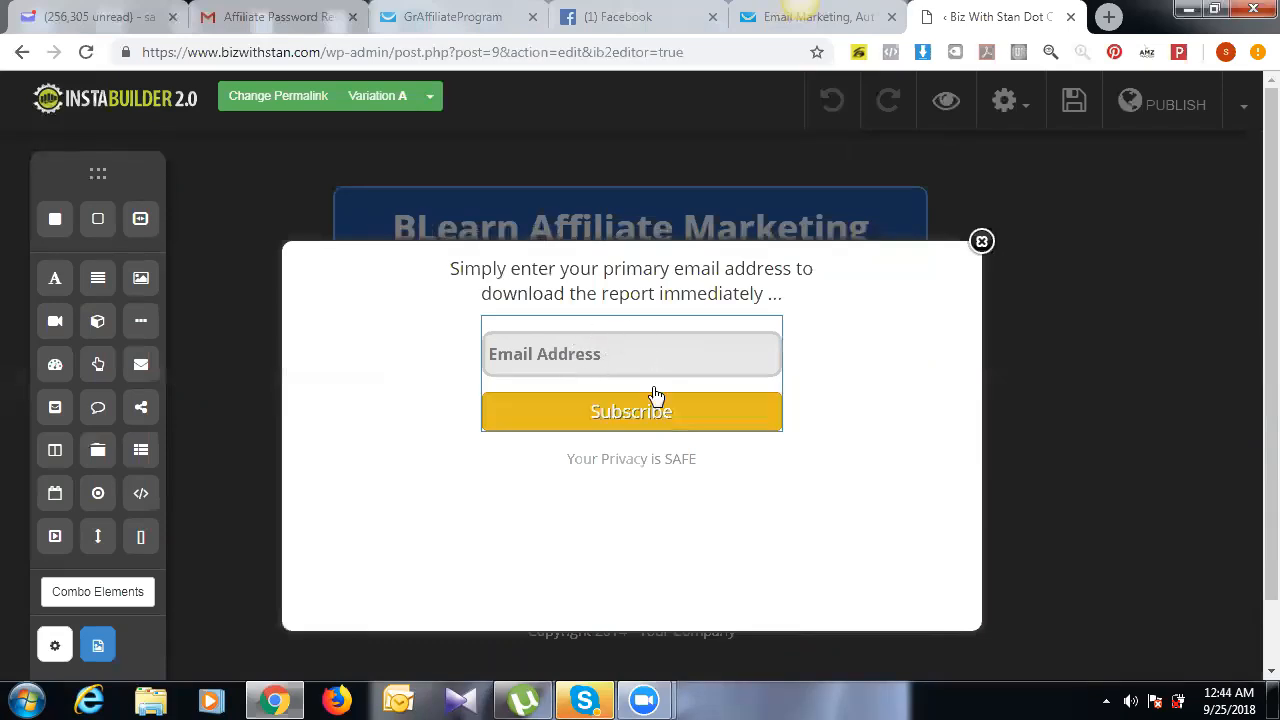
Step: Open the popup opt-in form's settings and expand its Opt-In Form HTML Code section
left_click(662, 352)
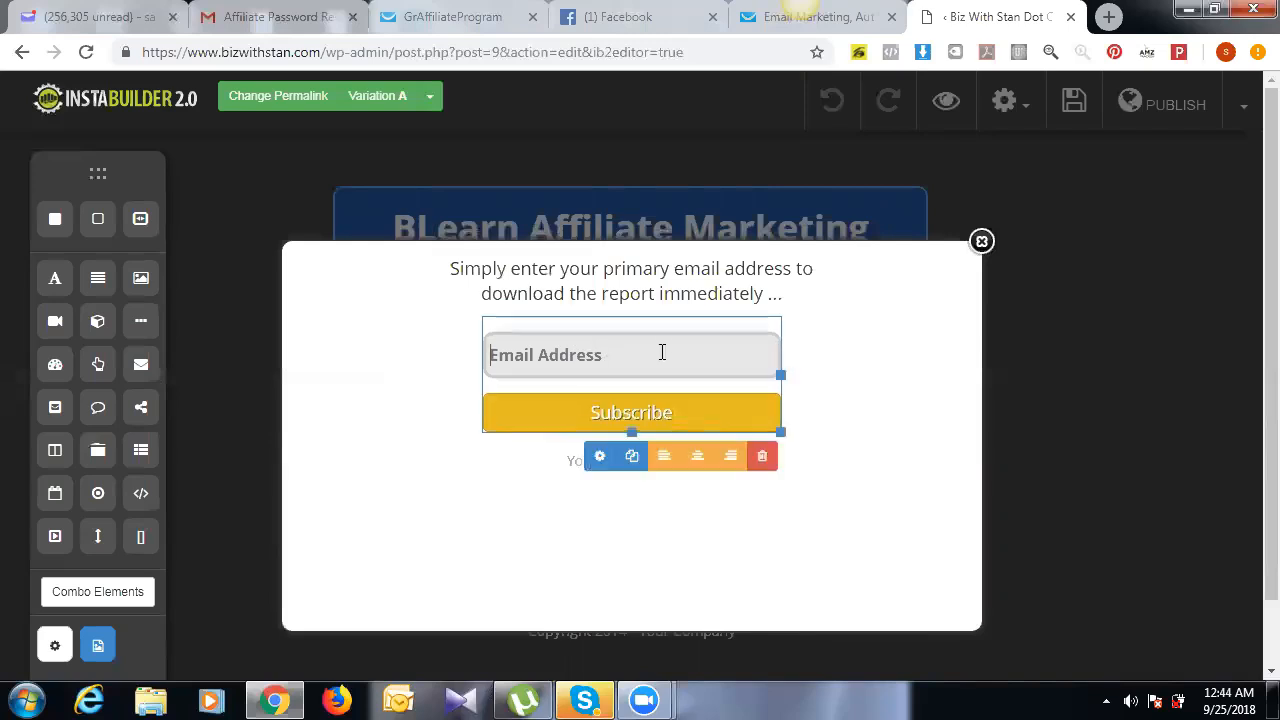
left_click(600, 460)
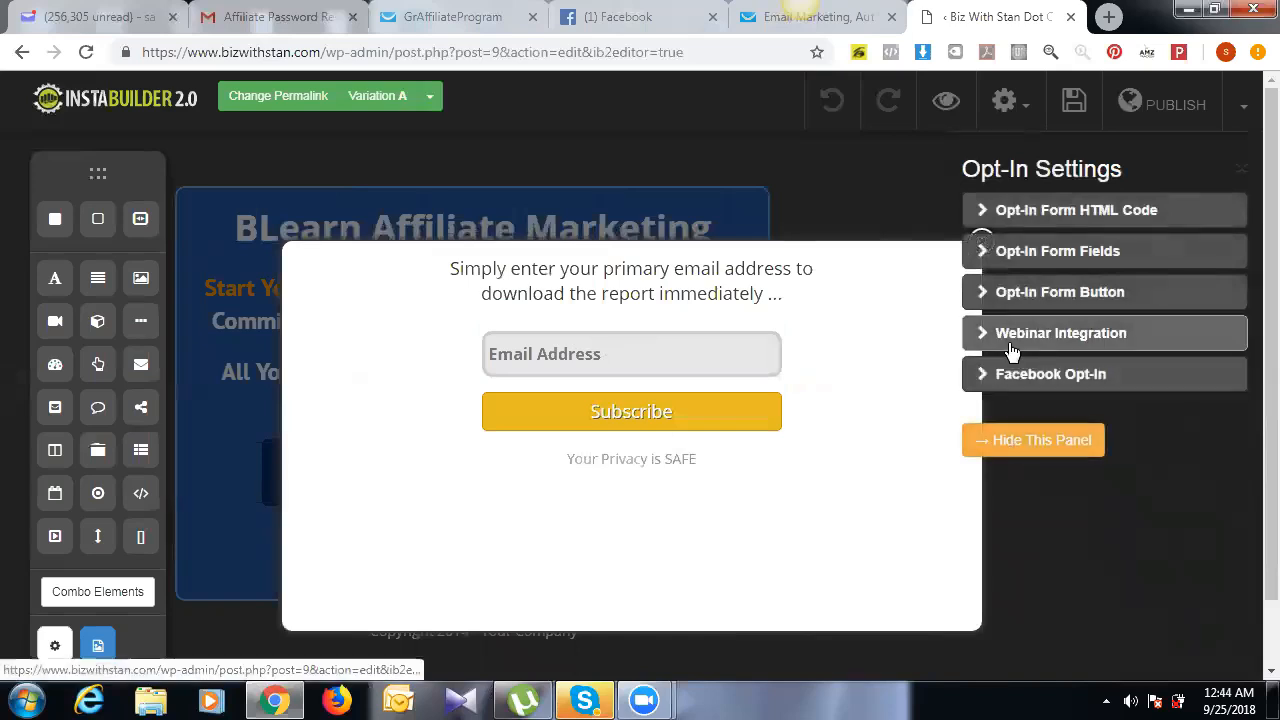
left_click(674, 355)
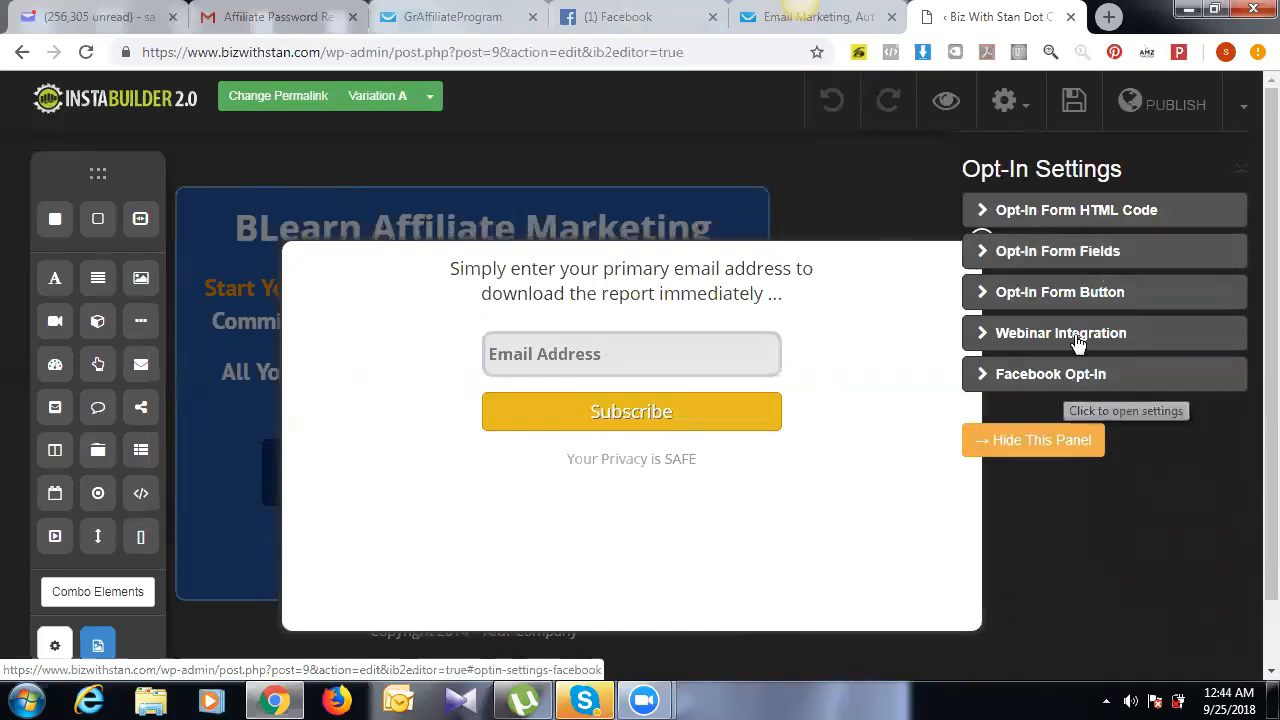
left_click(1086, 220)
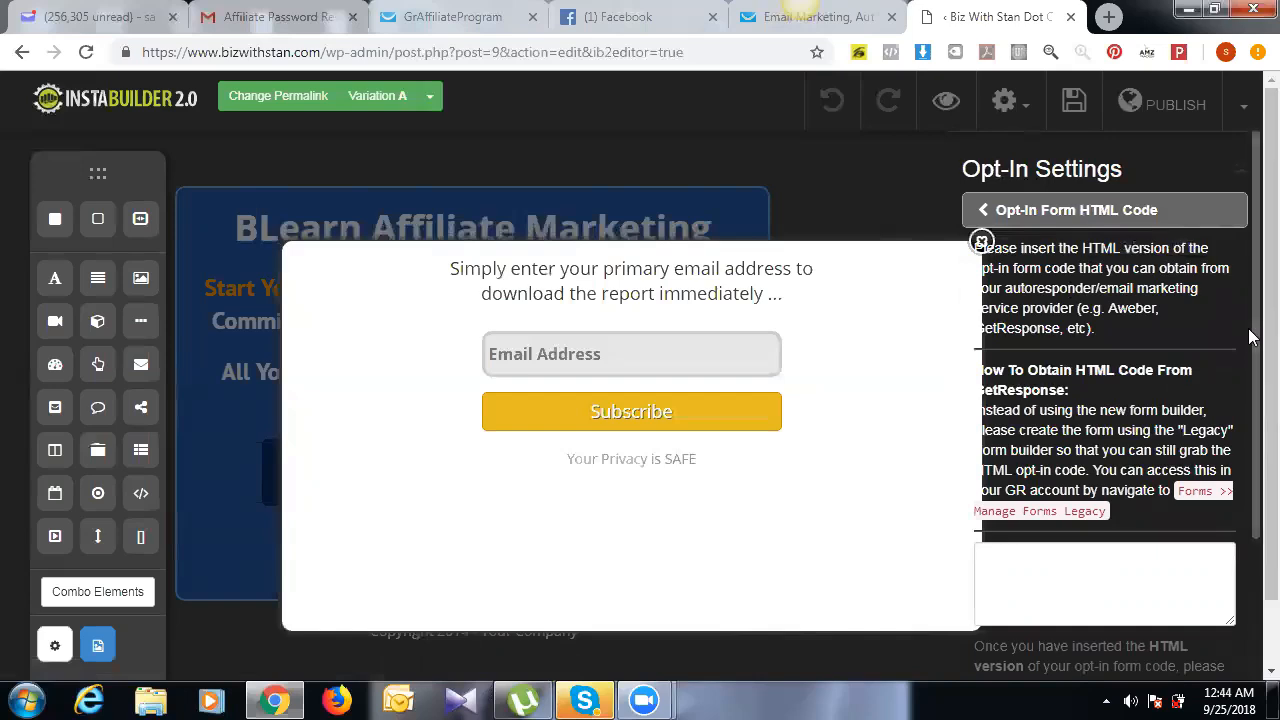
Step: Put the caret in the opt-in HTML code box and switch to the GetResponse form page
scroll(1253, 338, "down", 5)
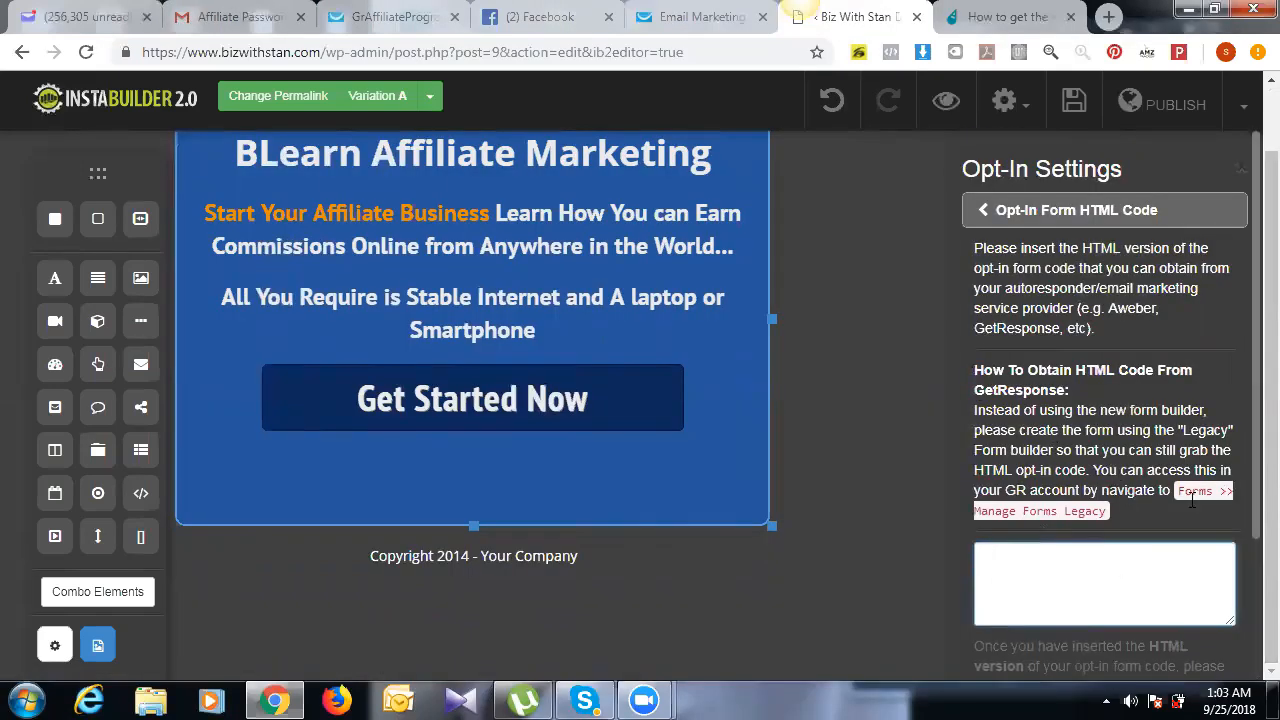
left_click(1102, 545)
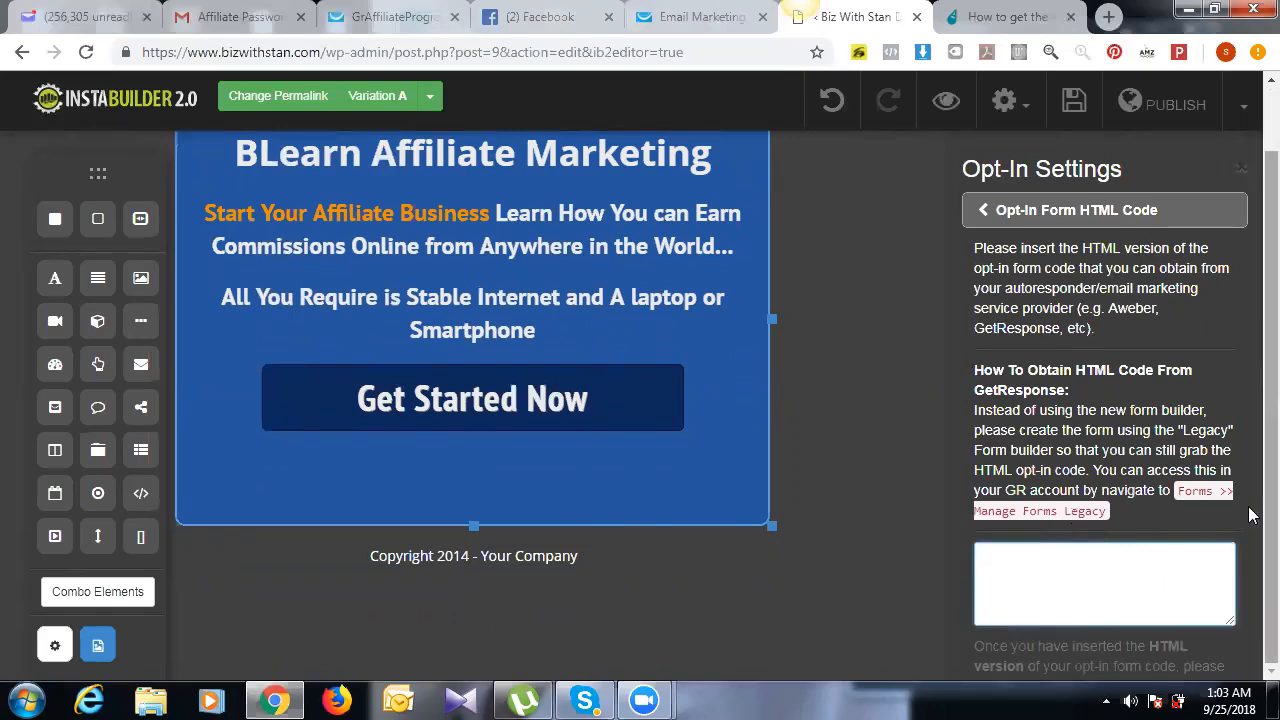
left_click_drag(1250, 455, 1250, 508)
left_click(1188, 568)
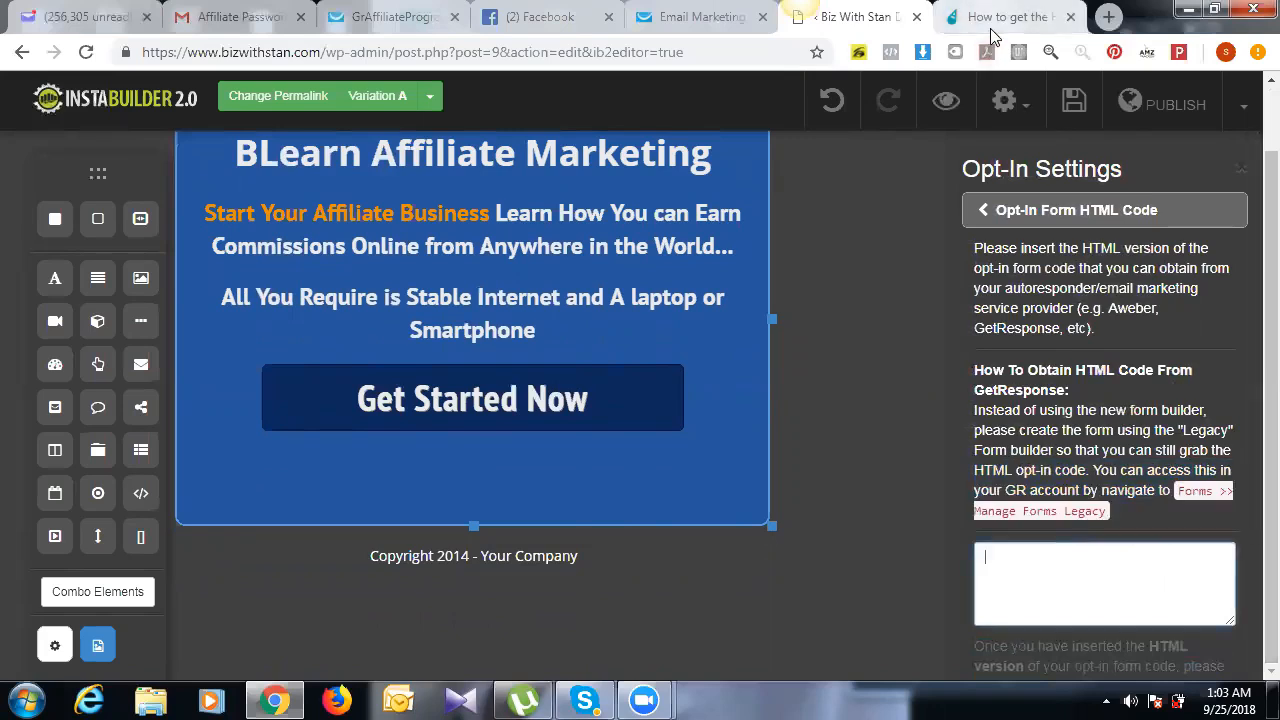
left_click(727, 29)
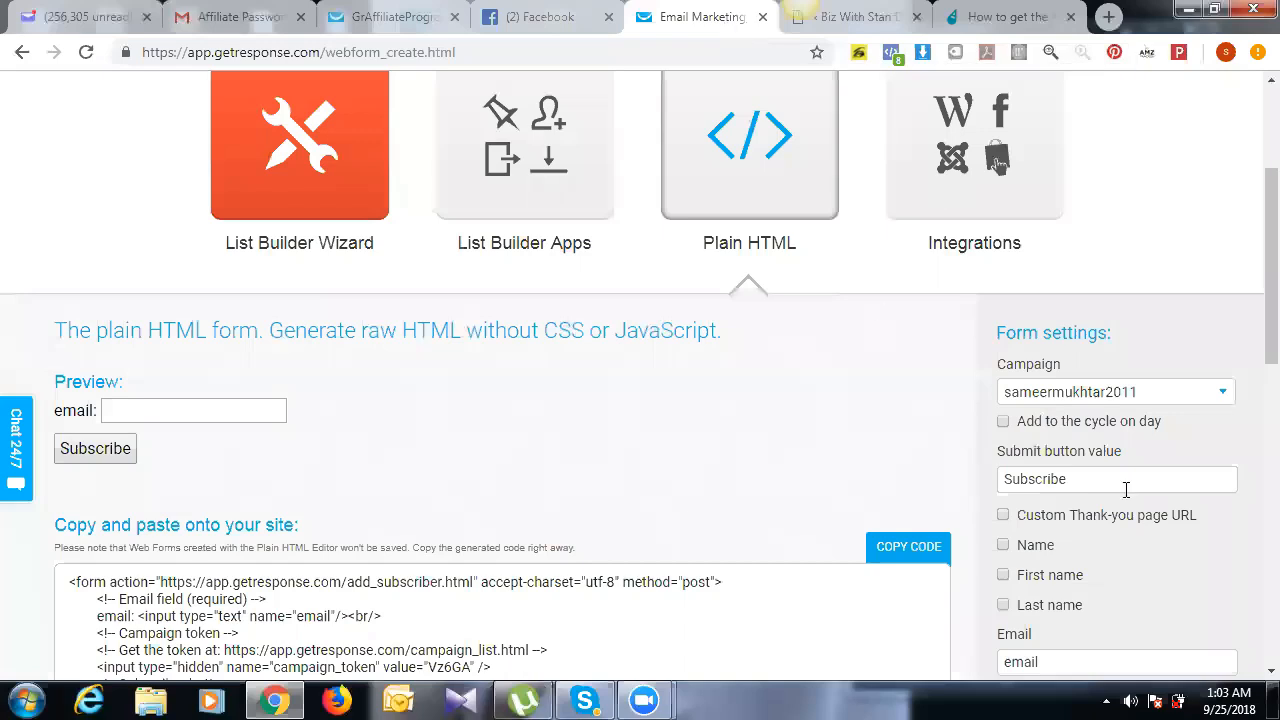
Step: Choose Plain HTML on GetResponse's Create Form page and scroll to its code and settings
scroll(1249, 386, "up", 3)
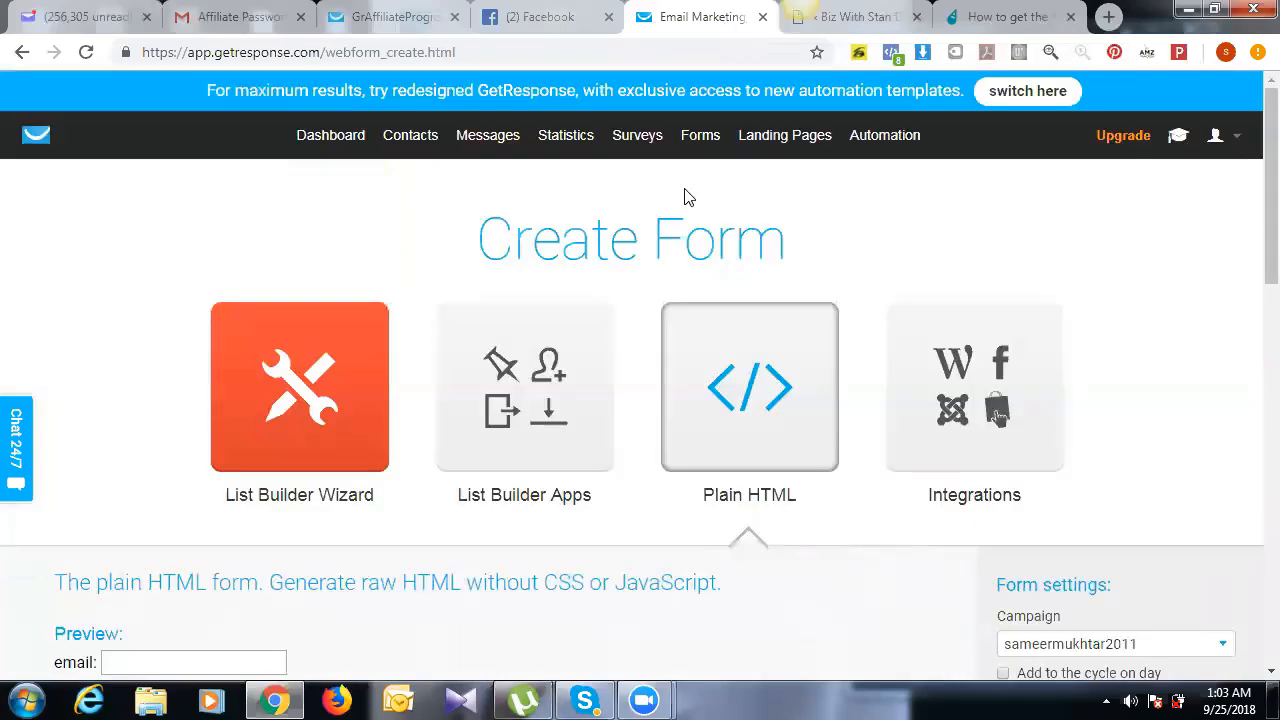
mouse_move(700, 135)
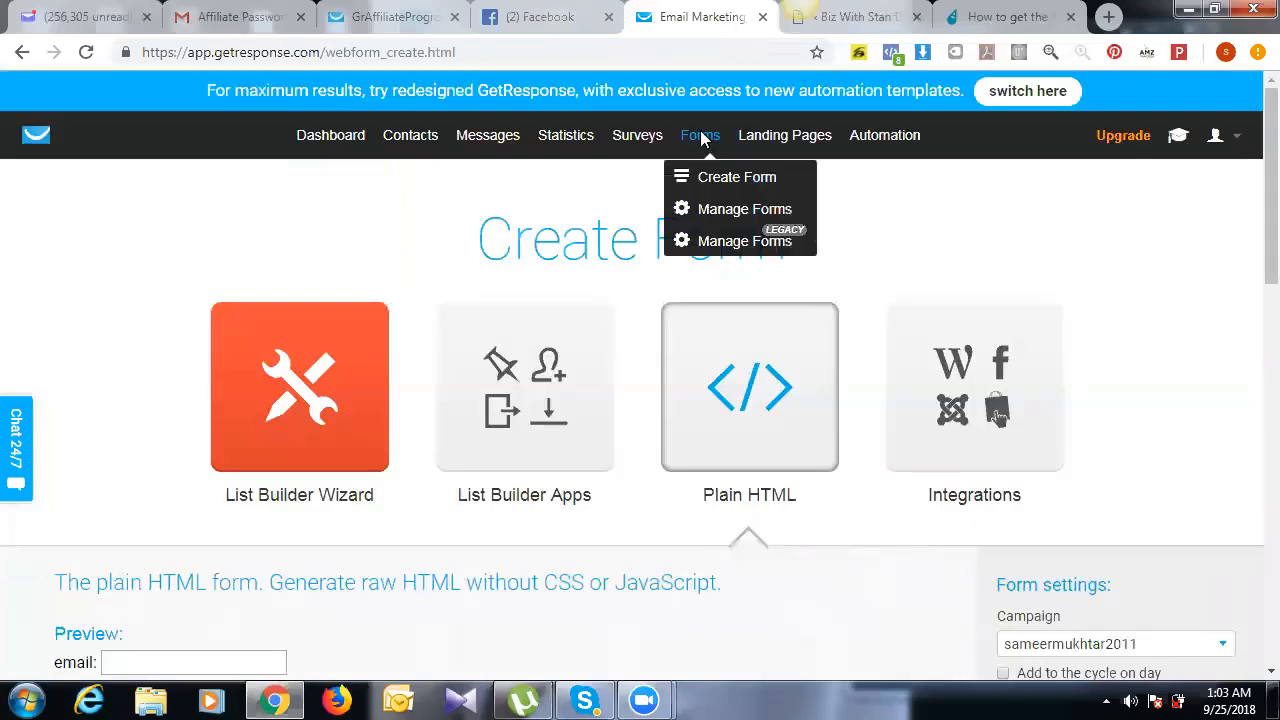
left_click(703, 190)
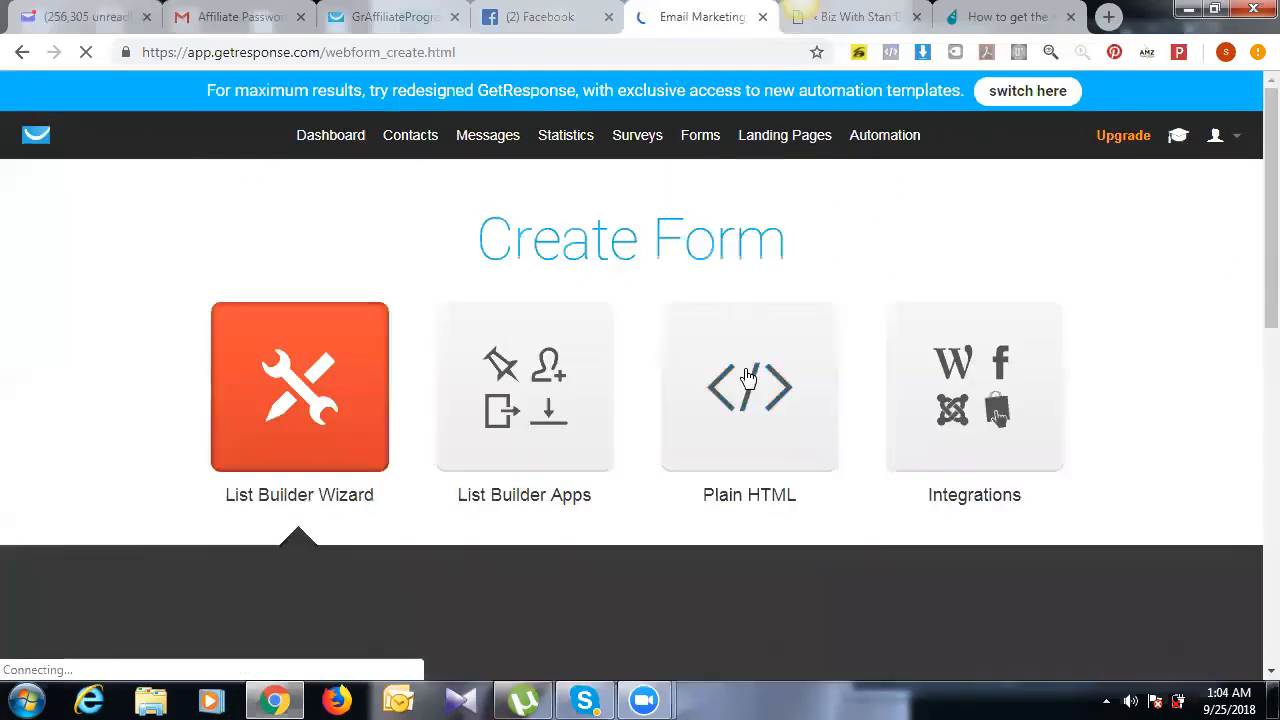
left_click(747, 377)
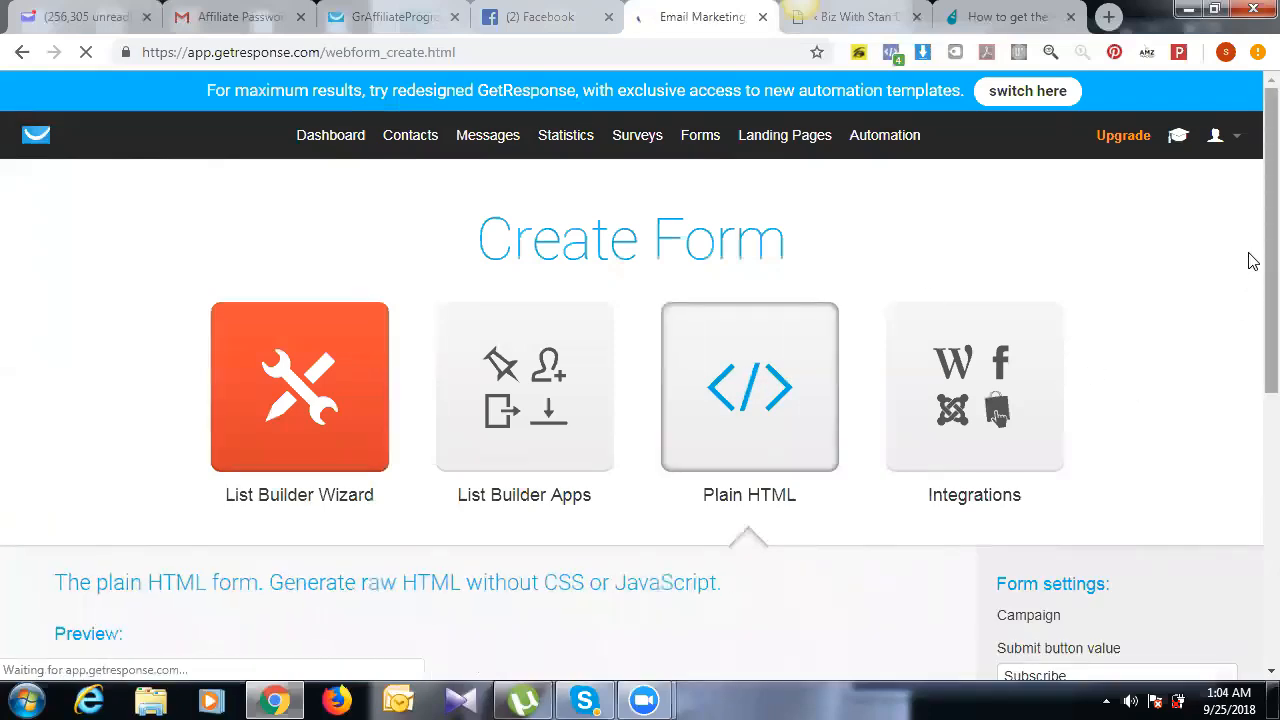
scroll(1250, 330, "down", 2)
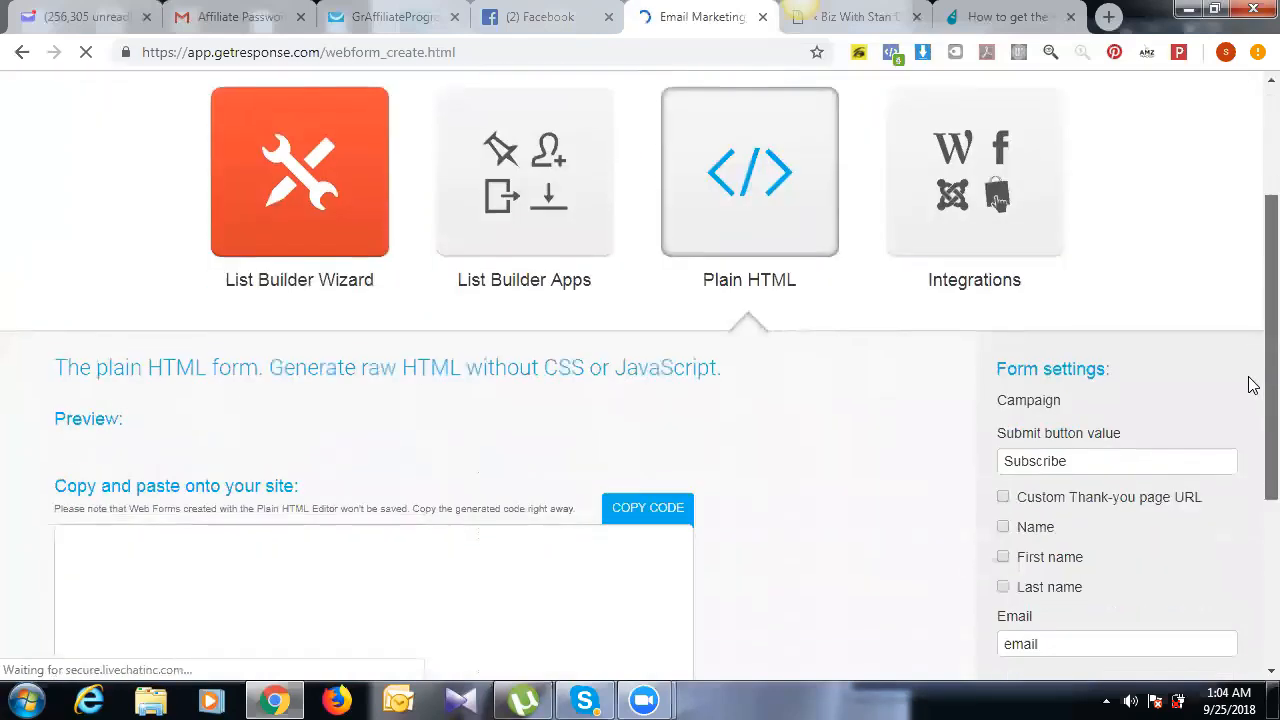
scroll(1252, 400, "down", 2)
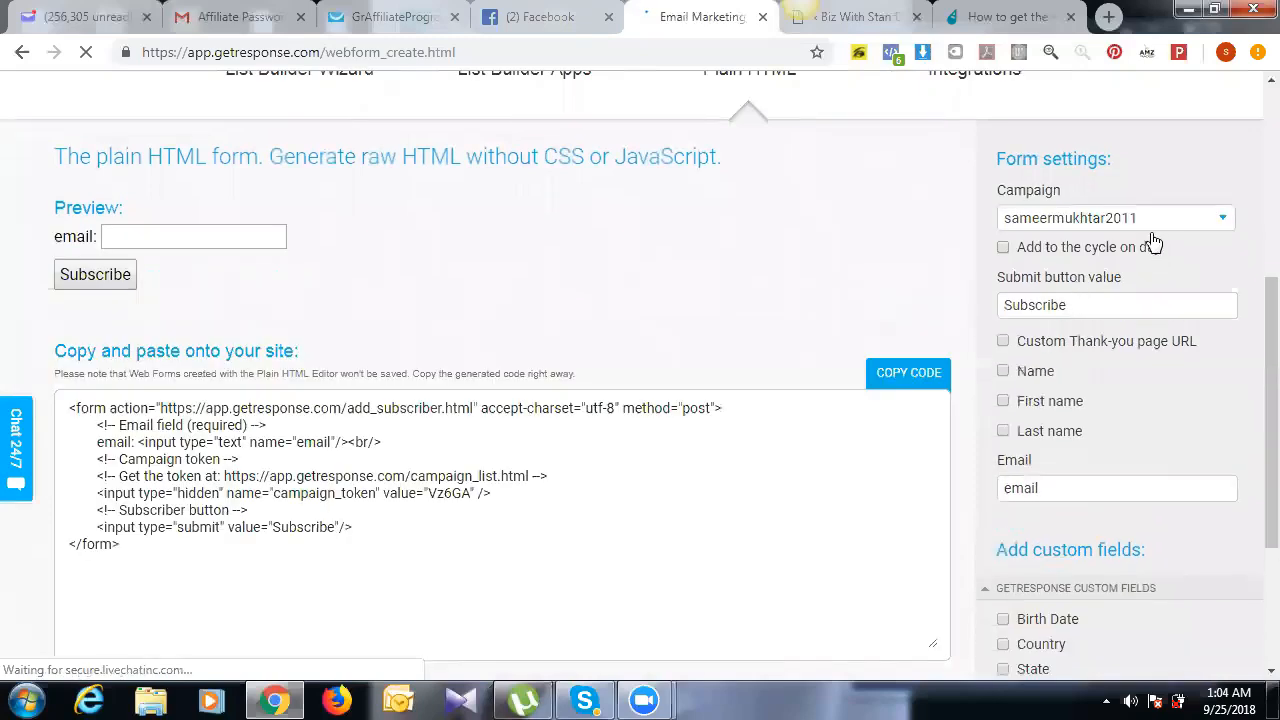
Step: Keep the current campaign and add new subscribers to the follow-up cycle on Day 0
left_click(1143, 232)
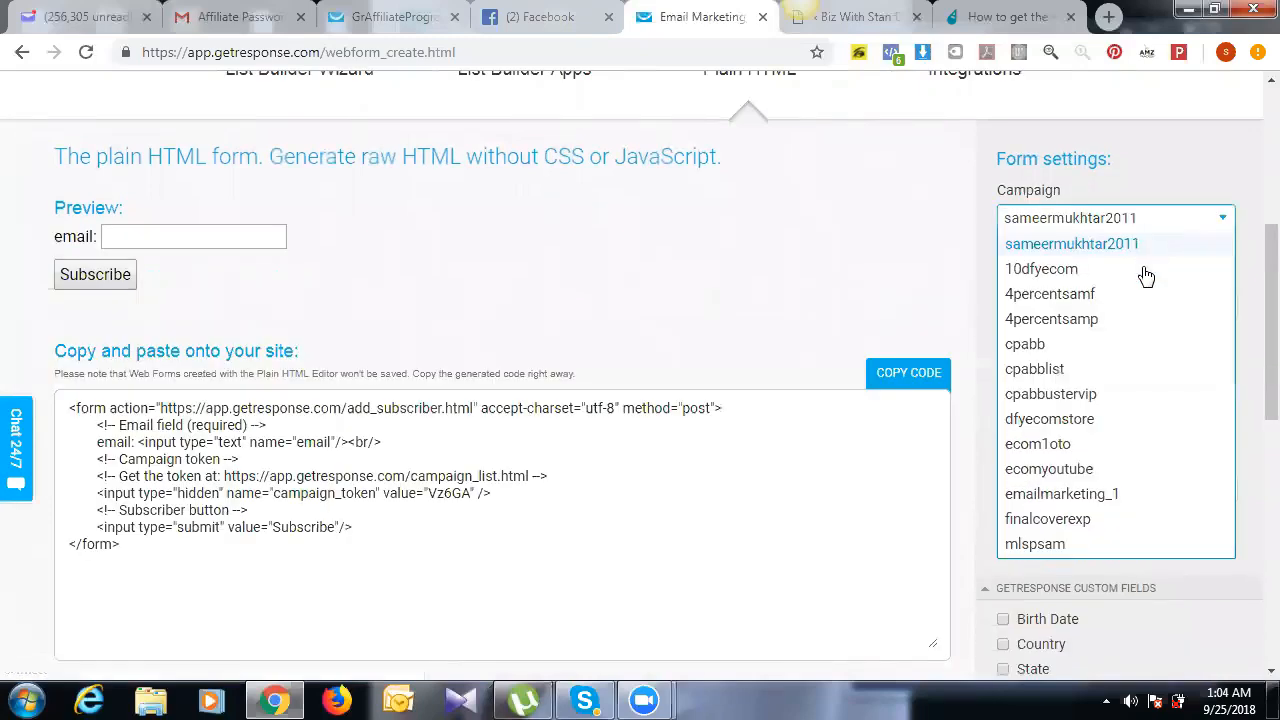
left_click(1149, 224)
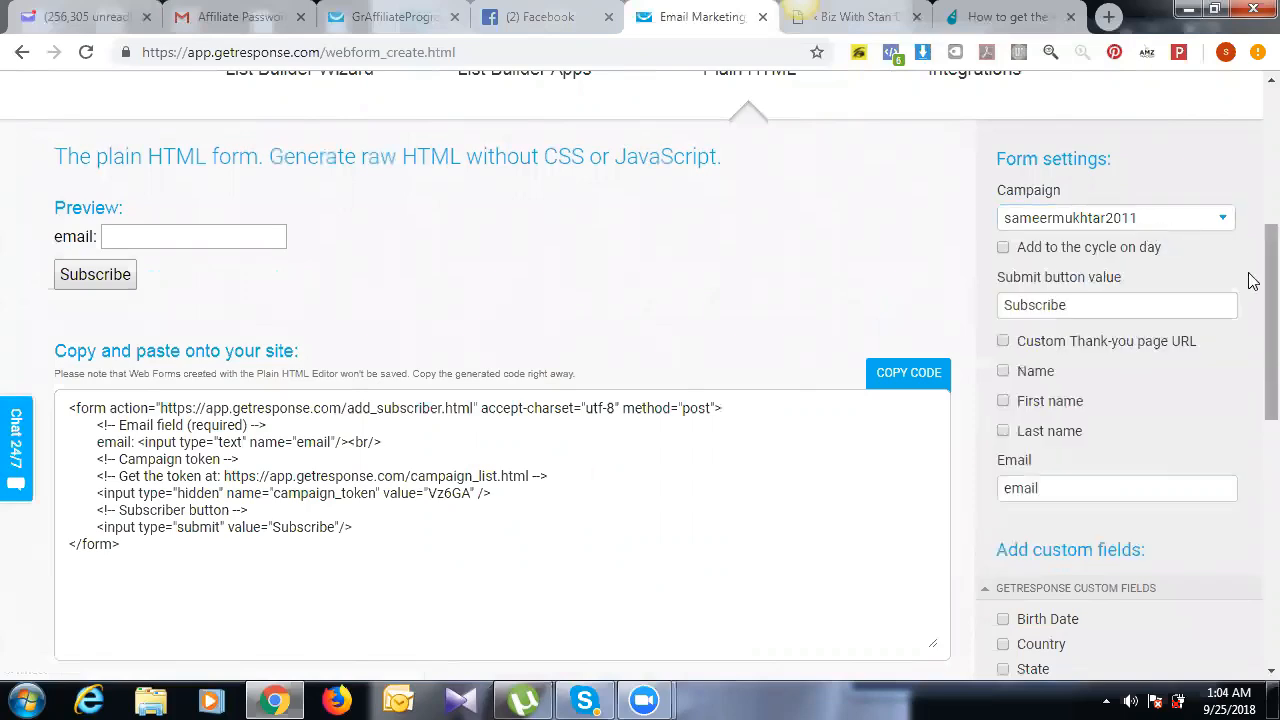
scroll(1253, 278, "down", 1)
scroll(1253, 275, "up", 1)
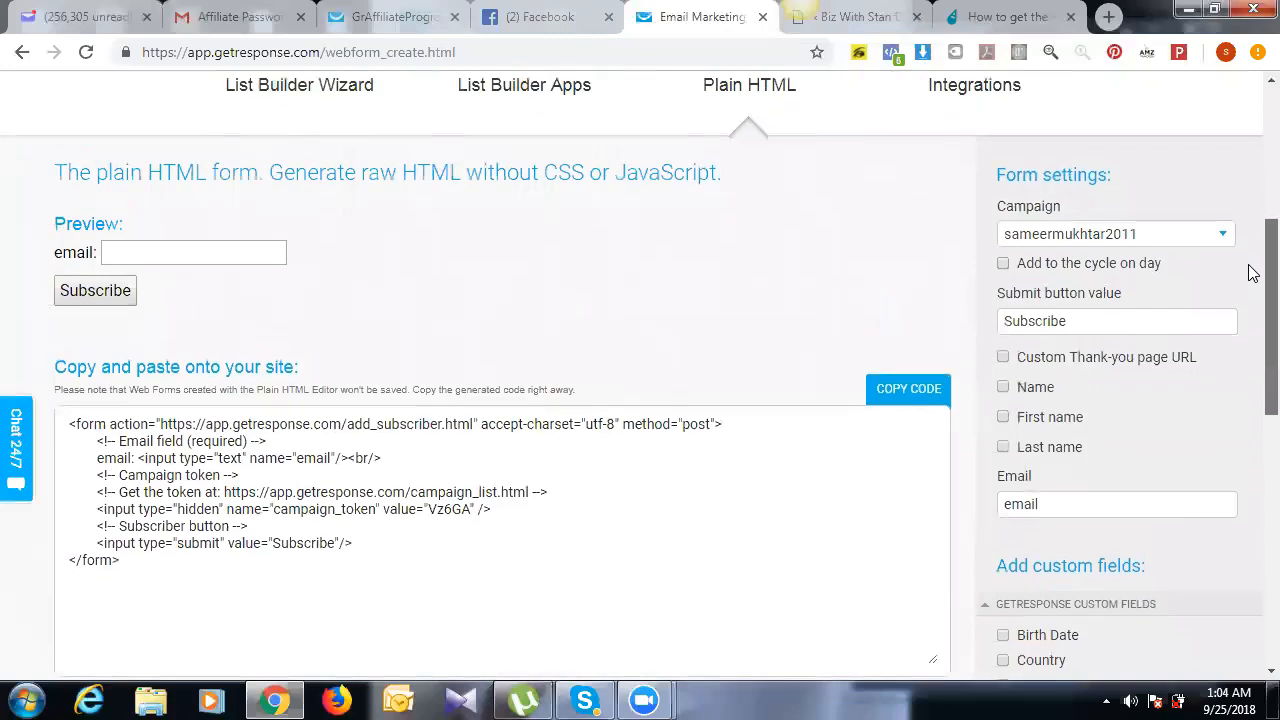
scroll(1253, 272, "up", 1)
scroll(1253, 270, "up", 1)
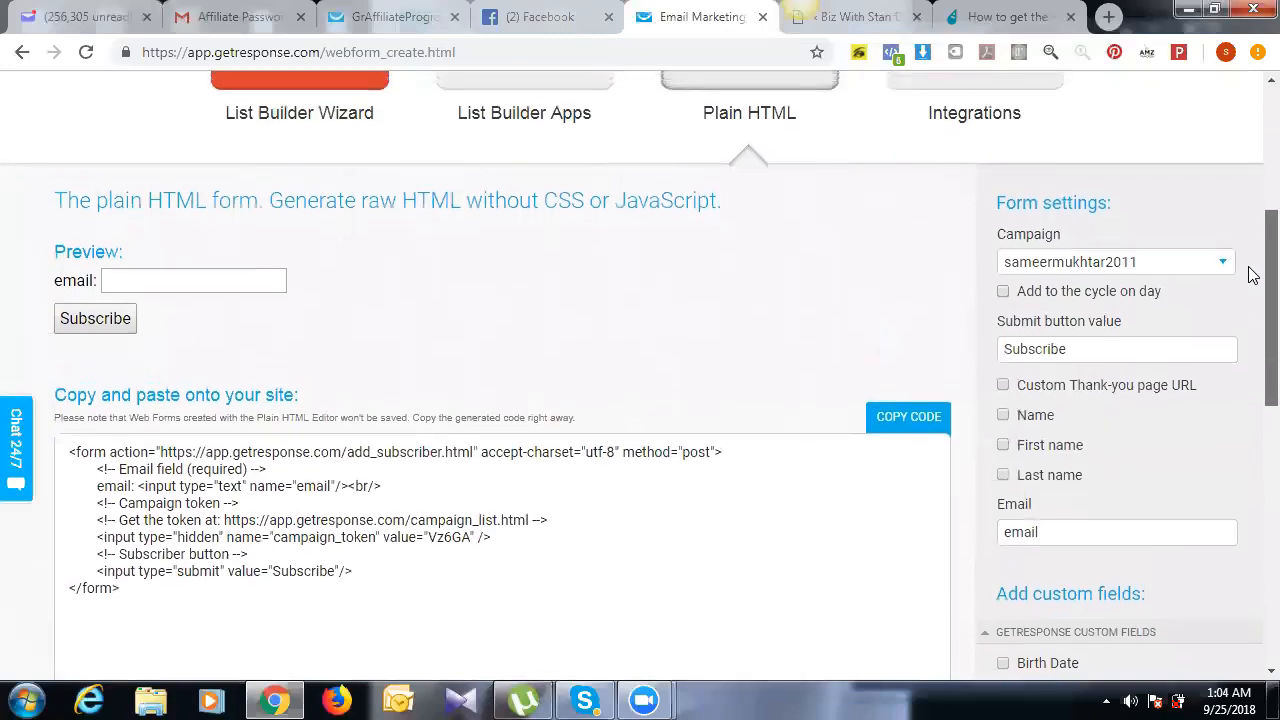
scroll(1253, 277, "down", 1)
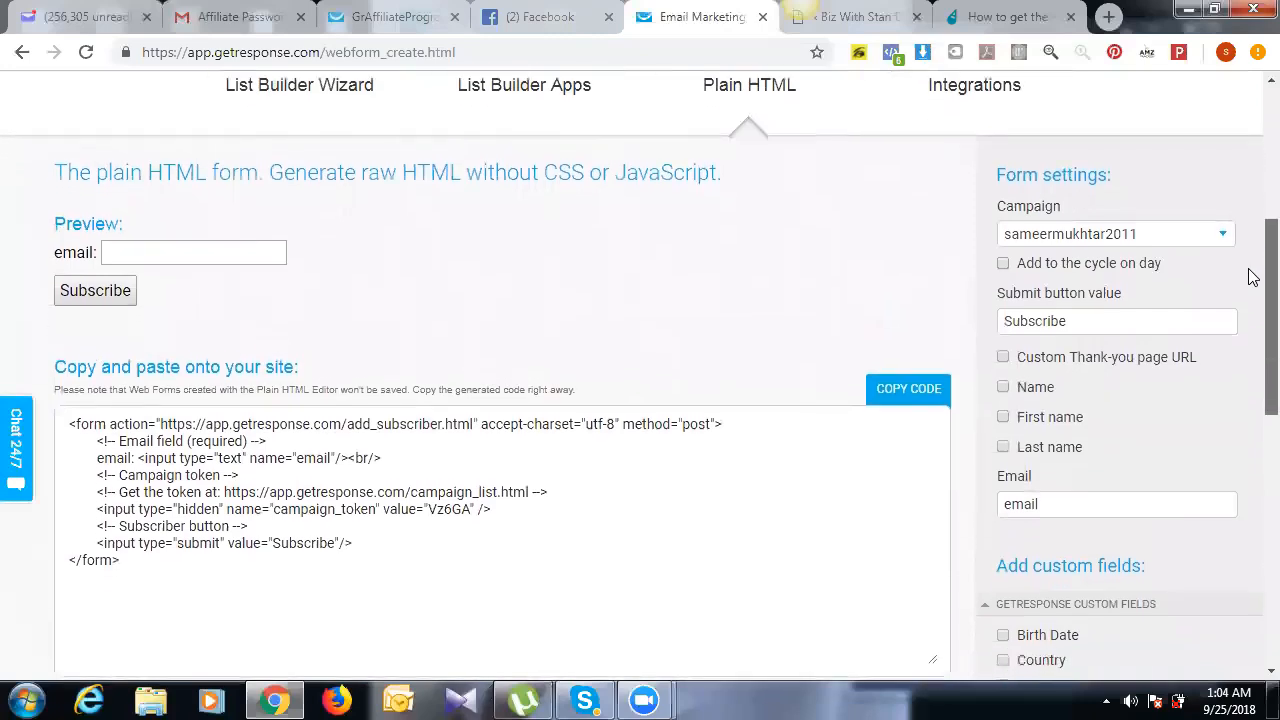
left_click(1163, 238)
left_click(1163, 238)
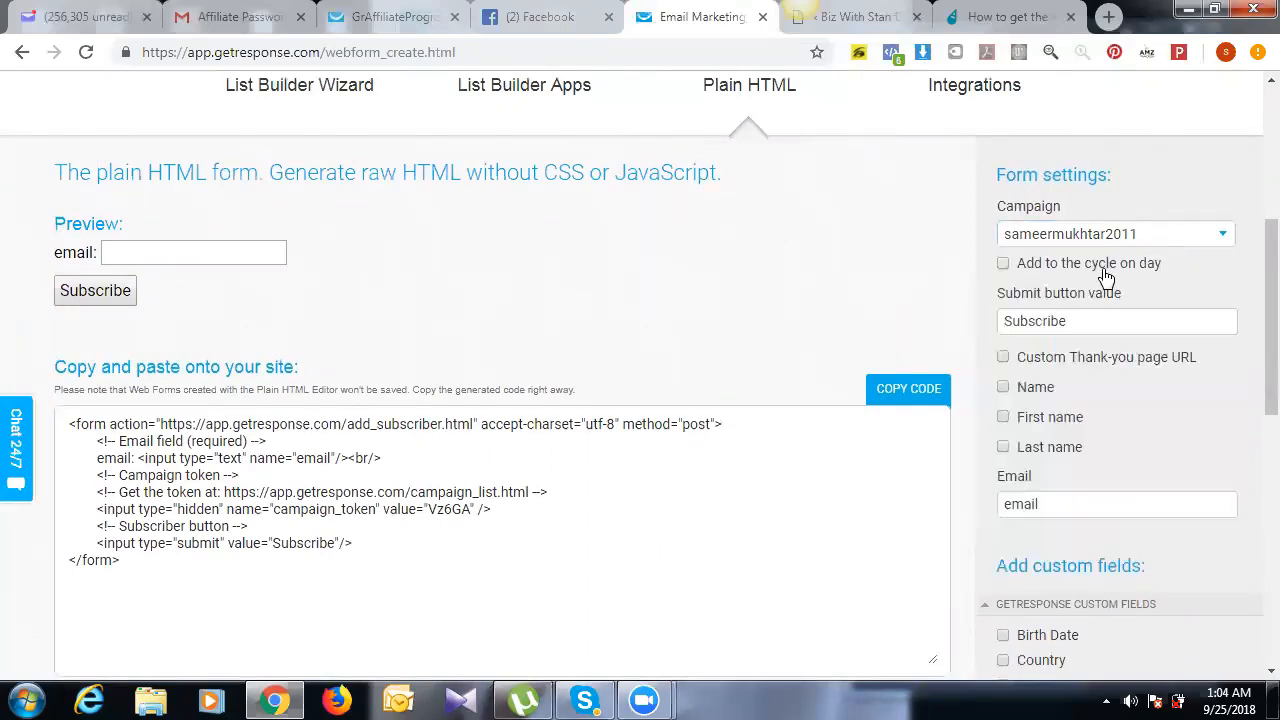
left_click(1104, 268)
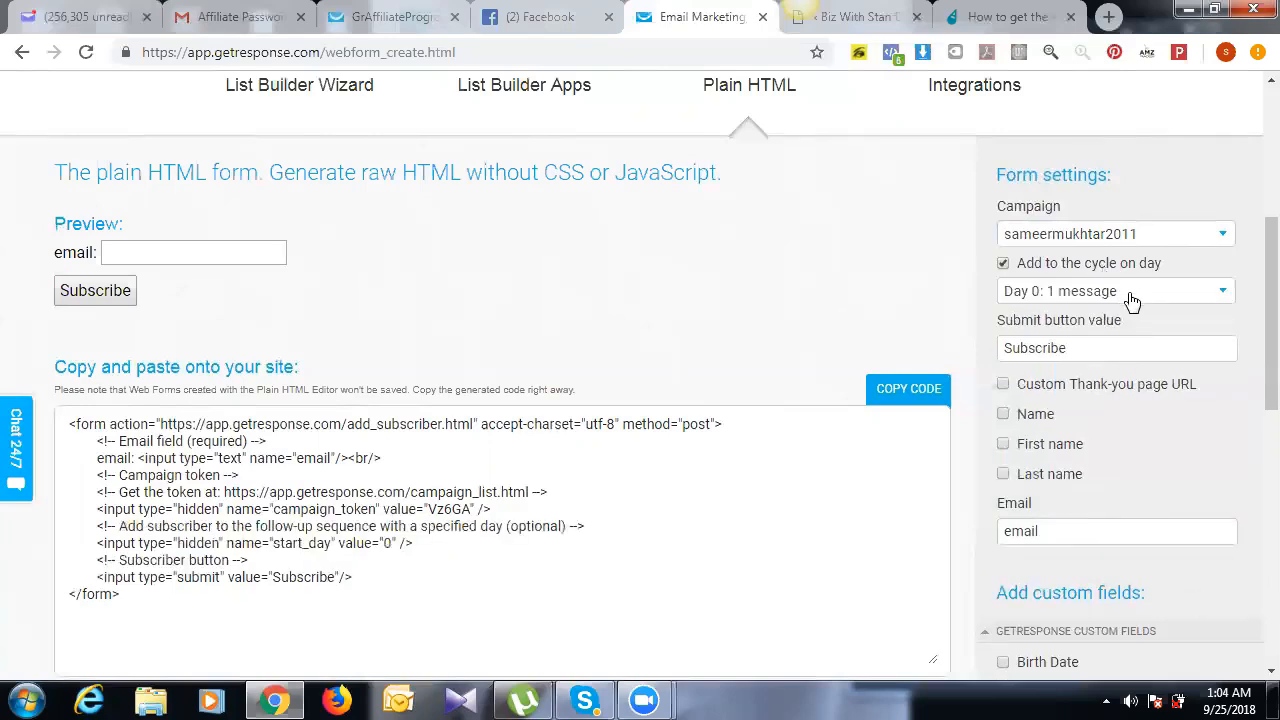
left_click(1131, 296)
left_click(1131, 297)
left_click(1099, 272)
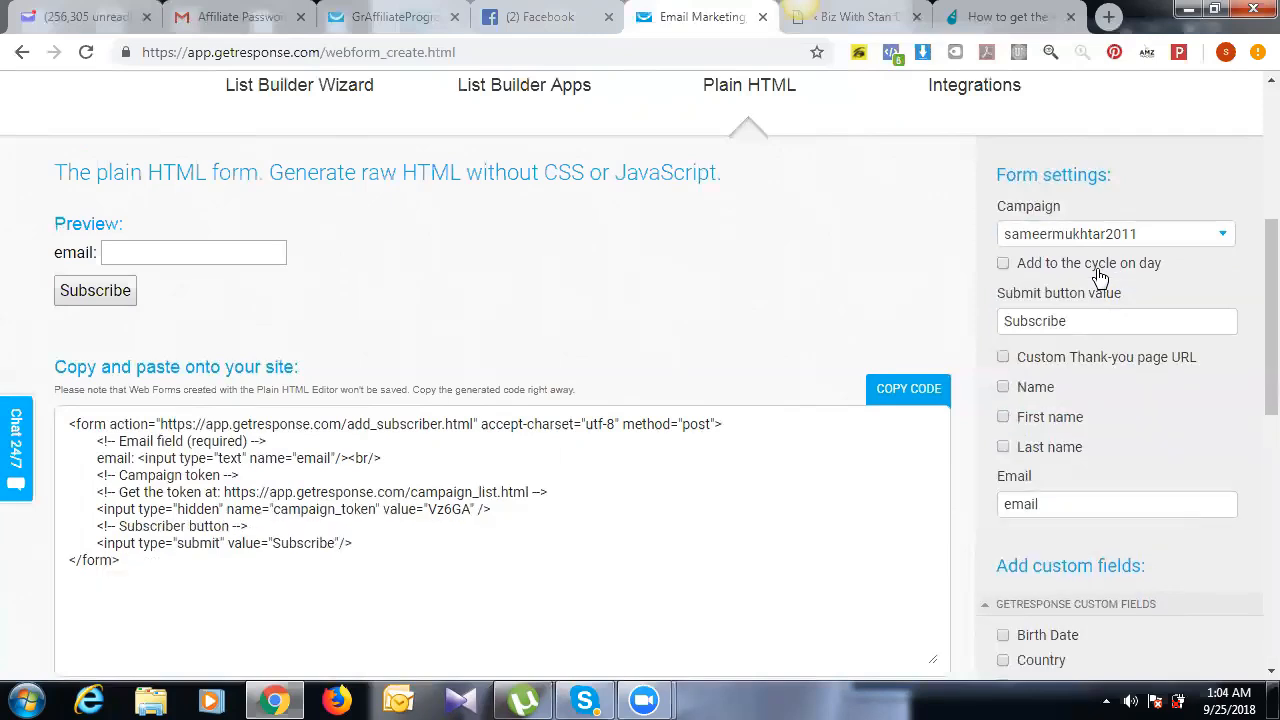
left_click(1099, 270)
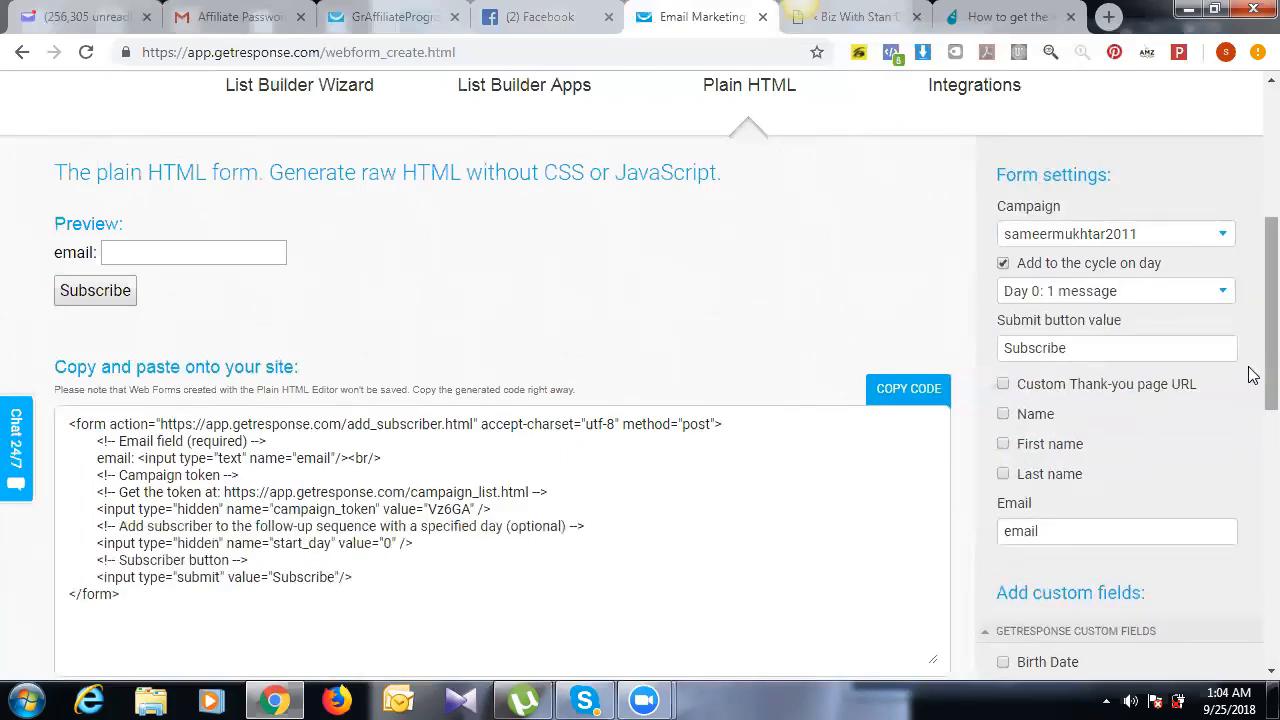
scroll(1249, 390, "down", 1)
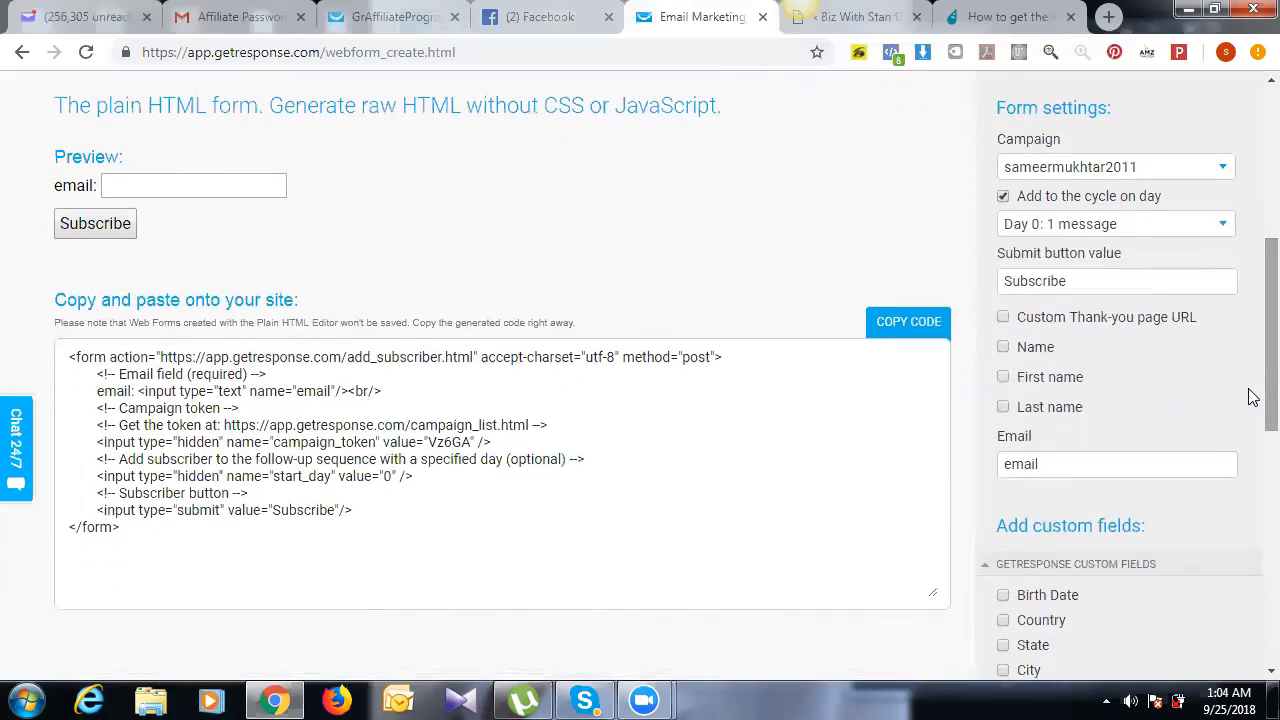
left_click(1167, 322)
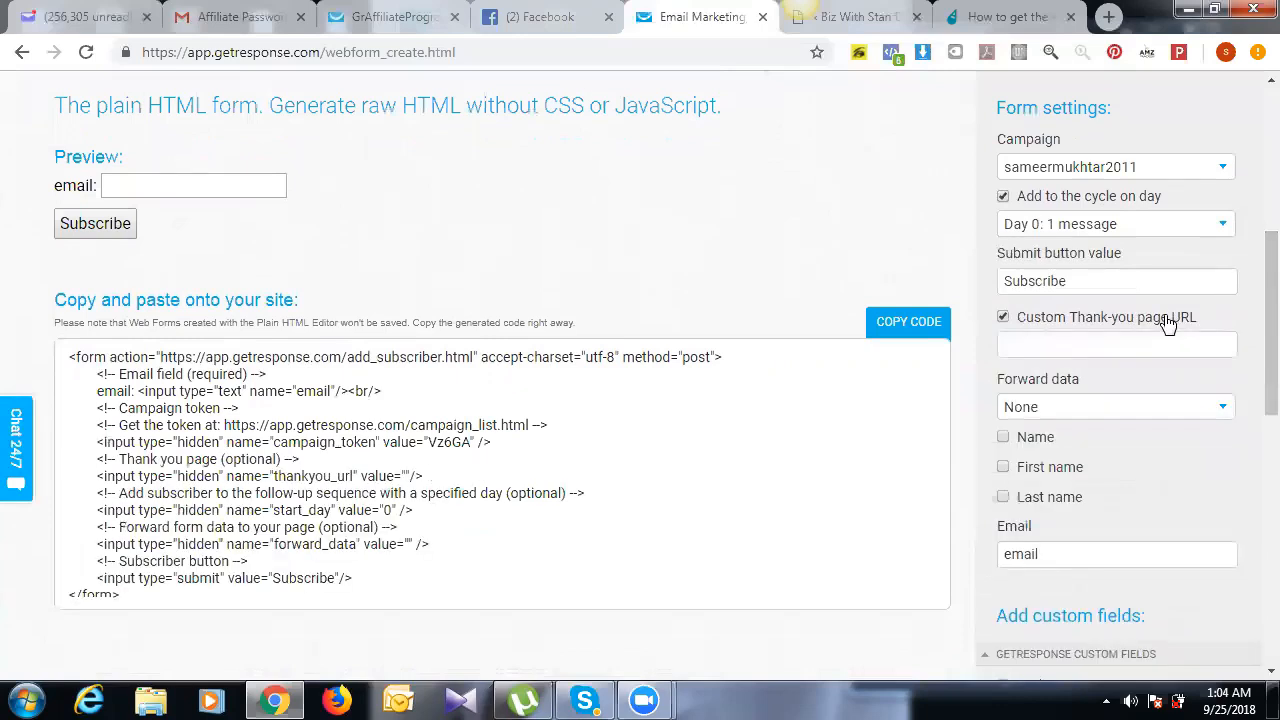
left_click(1114, 347)
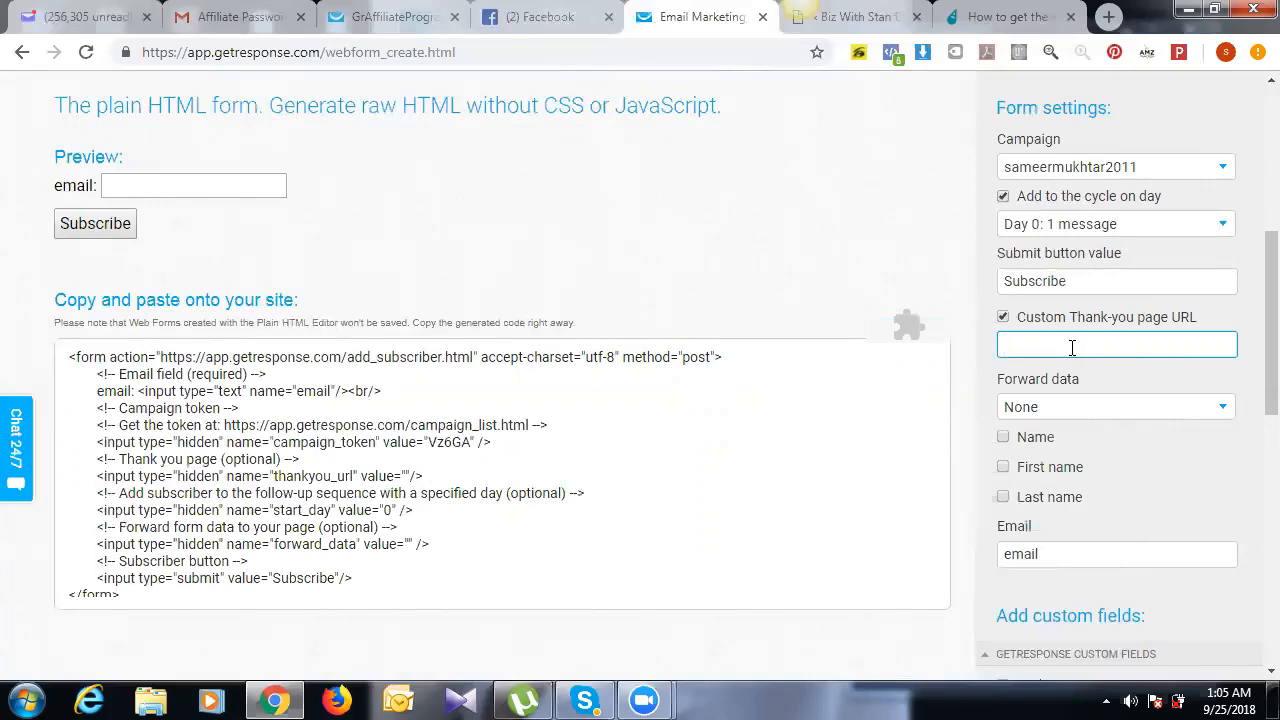
mouse_move(1267, 316)
left_mouse_down()
mouse_move(1267, 358)
mouse_move(1252, 327)
left_mouse_up()
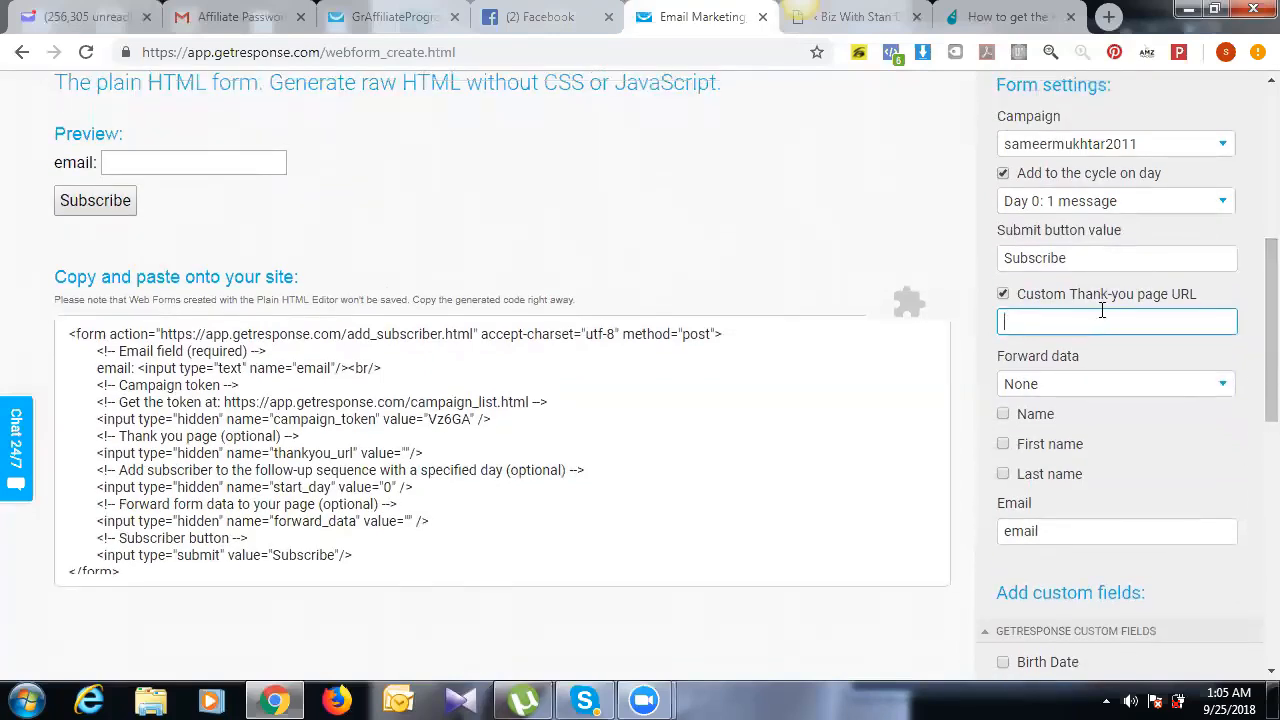
mouse_move(1252, 403)
left_mouse_down()
mouse_move(1249, 593)
mouse_move(1249, 389)
left_mouse_up()
triple_click(520, 406)
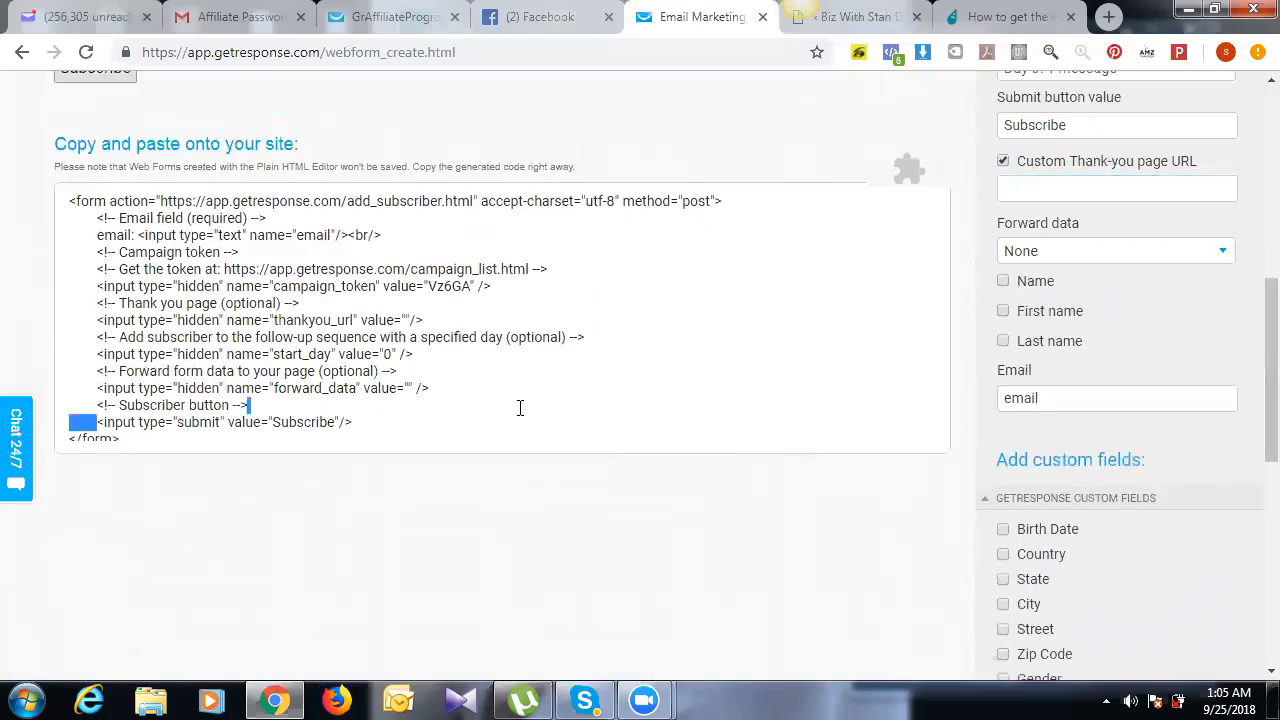
left_click(1025, 191)
type("g")
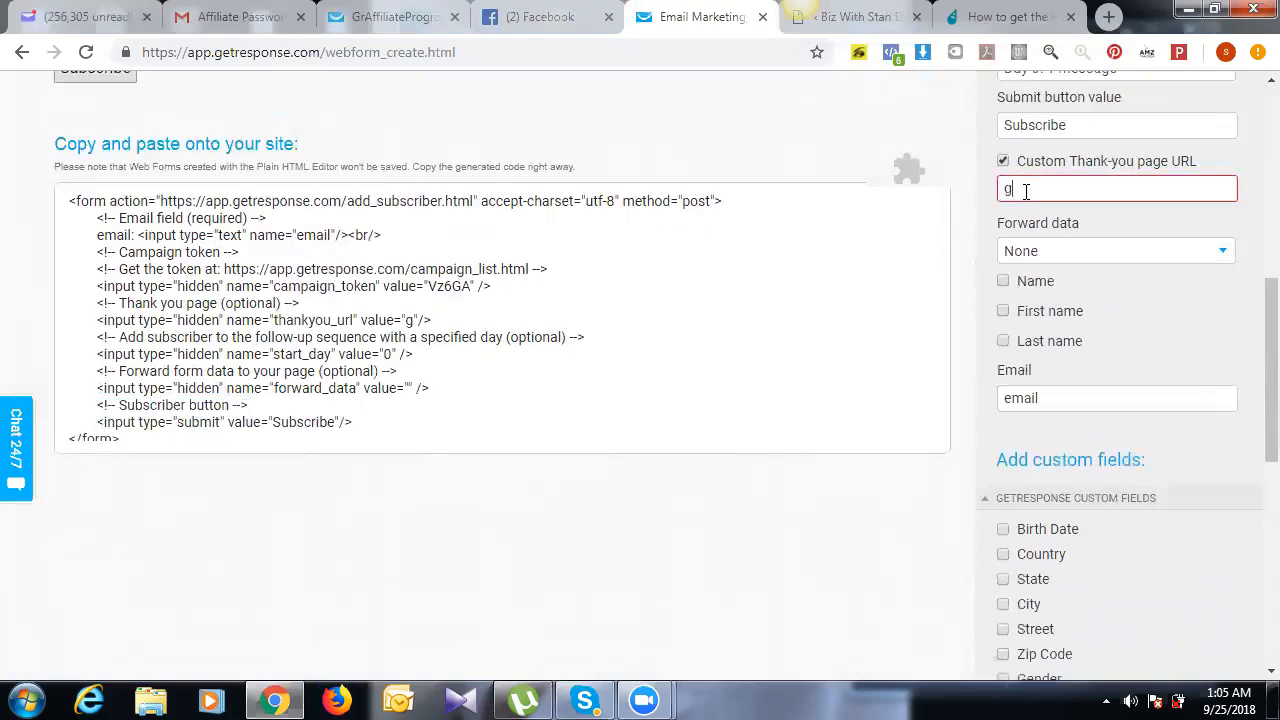
type("oogle.com")
left_click(1002, 188)
type("http:")
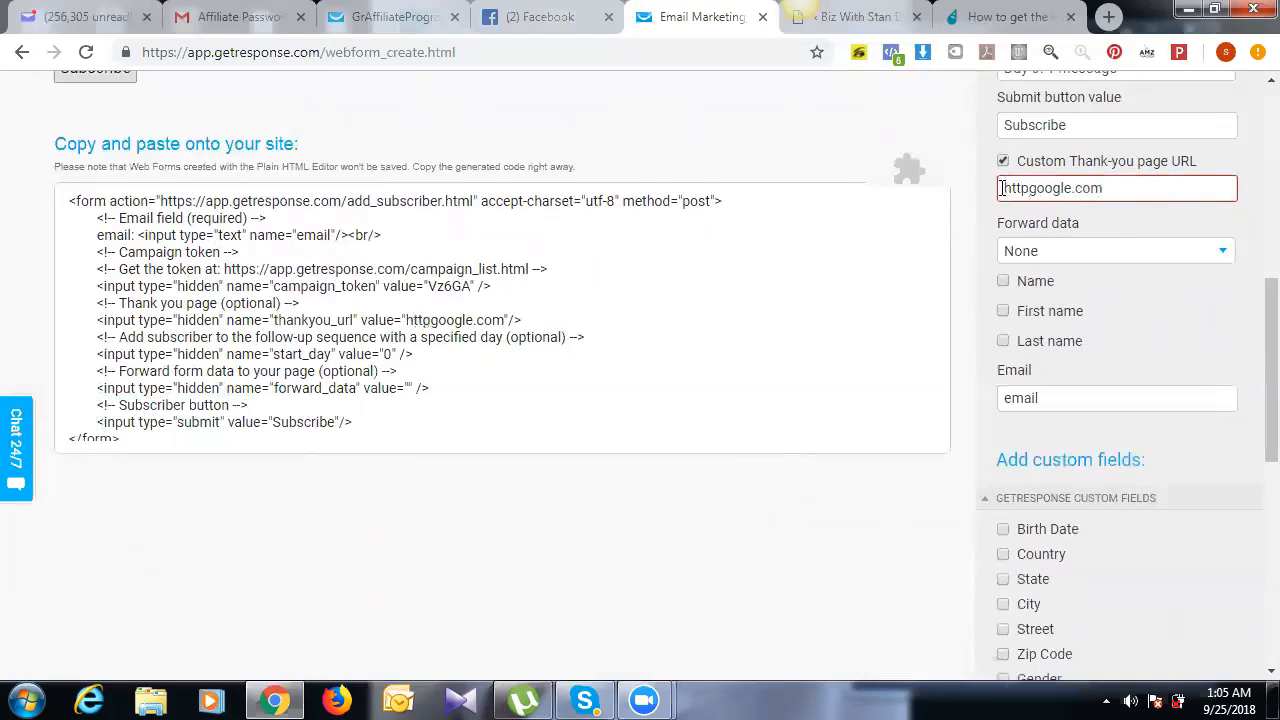
type("//")
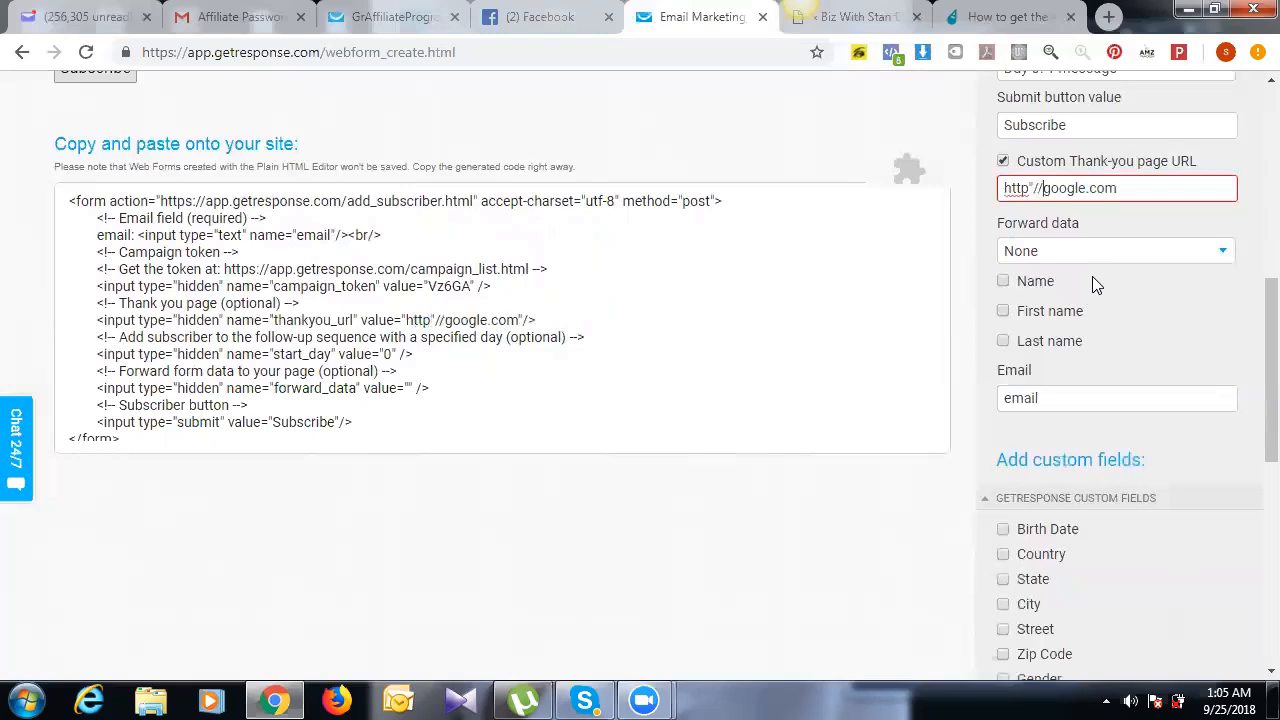
key("BackSpace")
key("BackSpace")
key("BackSpace")
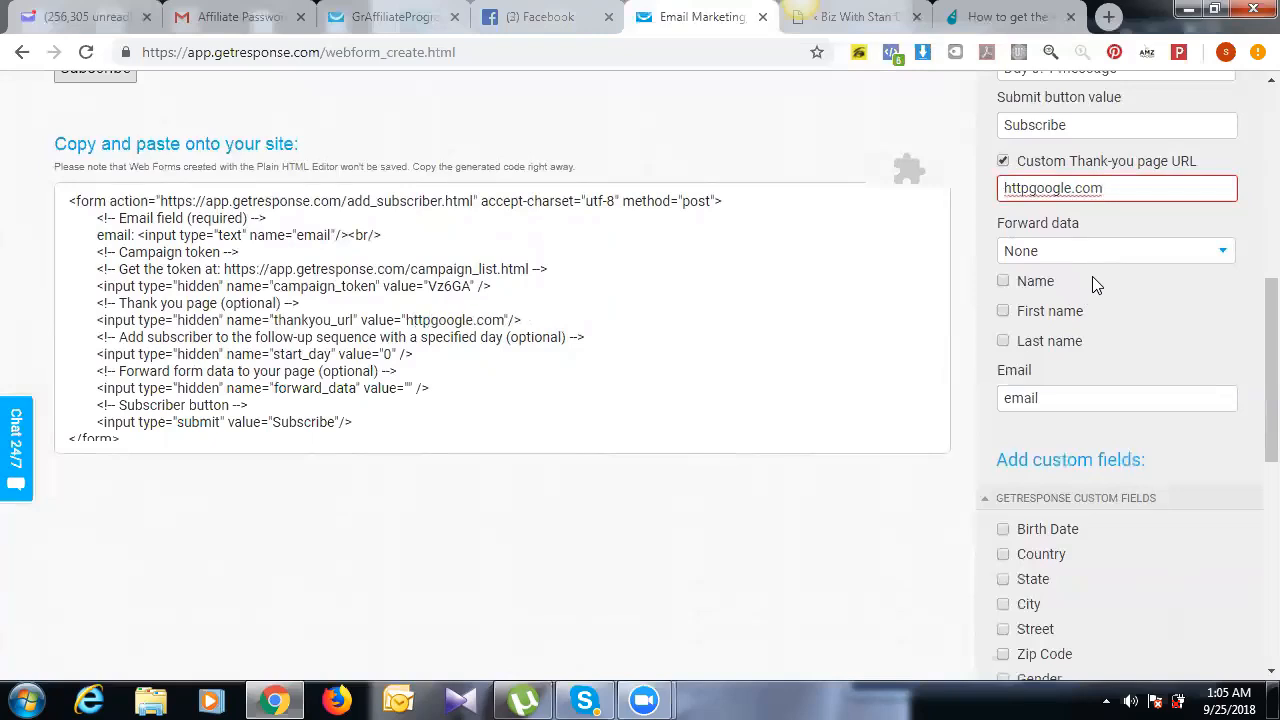
type("://")
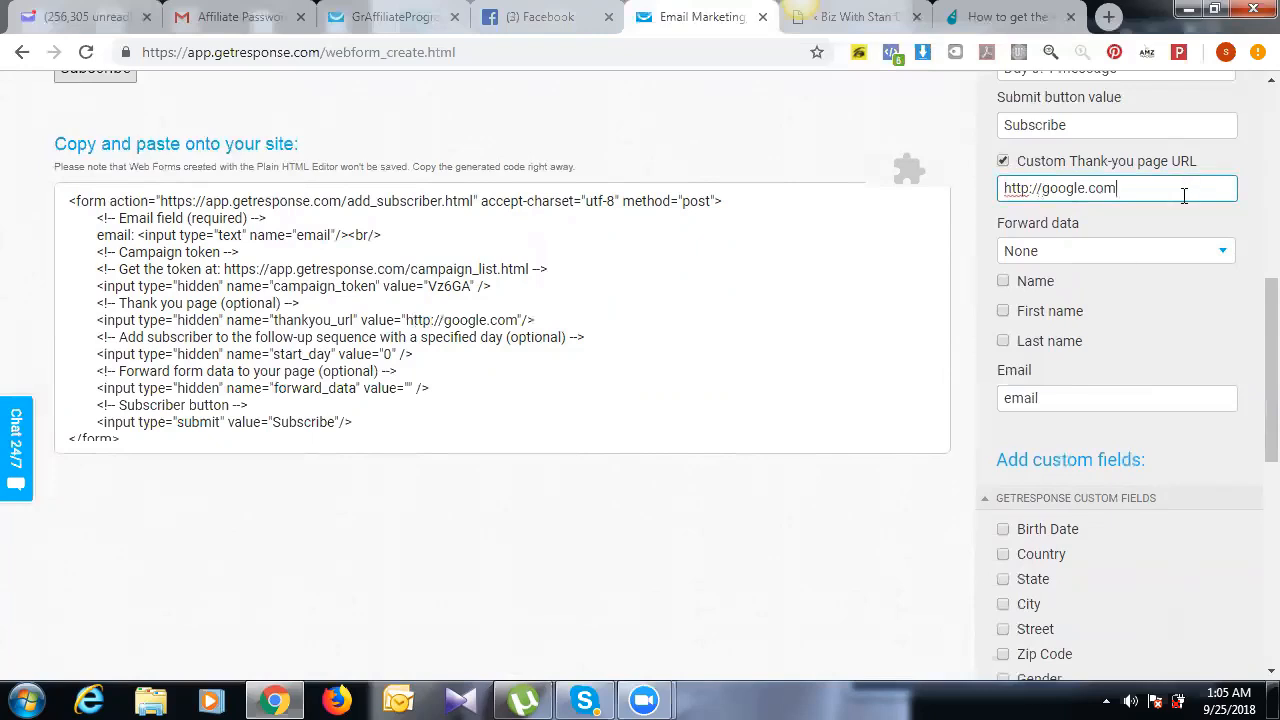
triple_click(1184, 196)
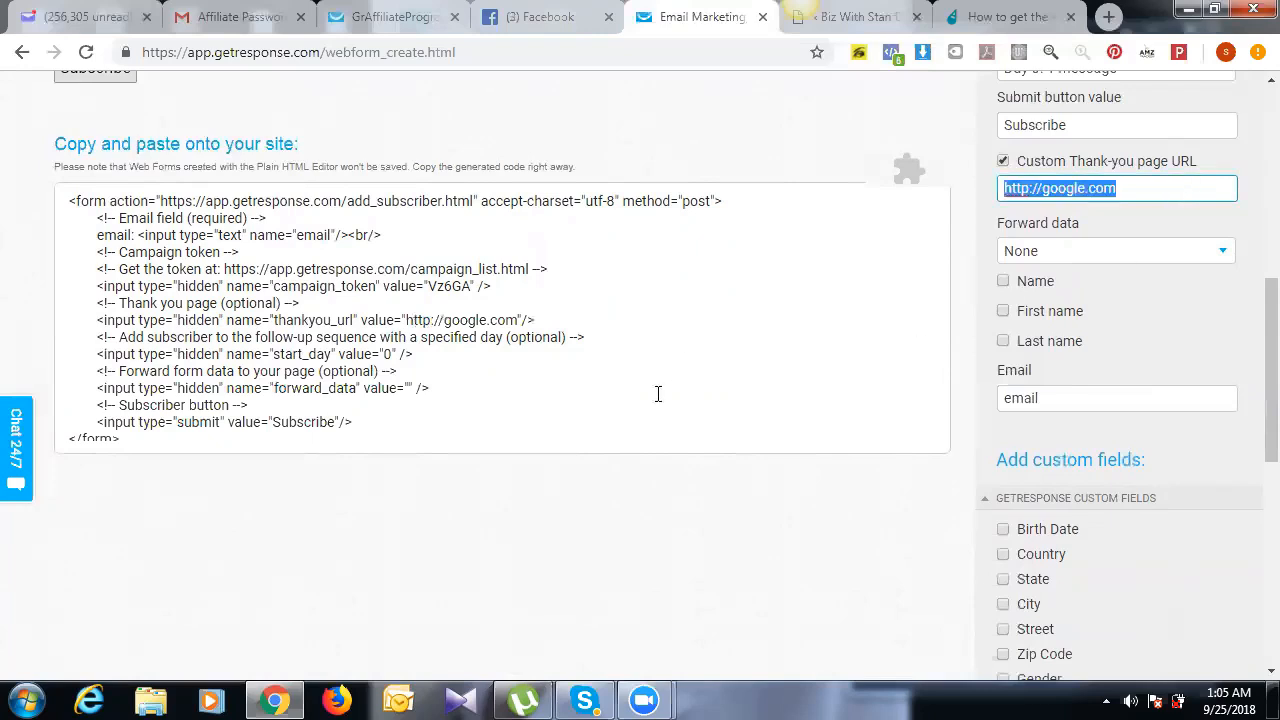
Step: Select all the generated form code and return to the InstaBuilder page editor
left_click(831, 265)
key("ctrl+a")
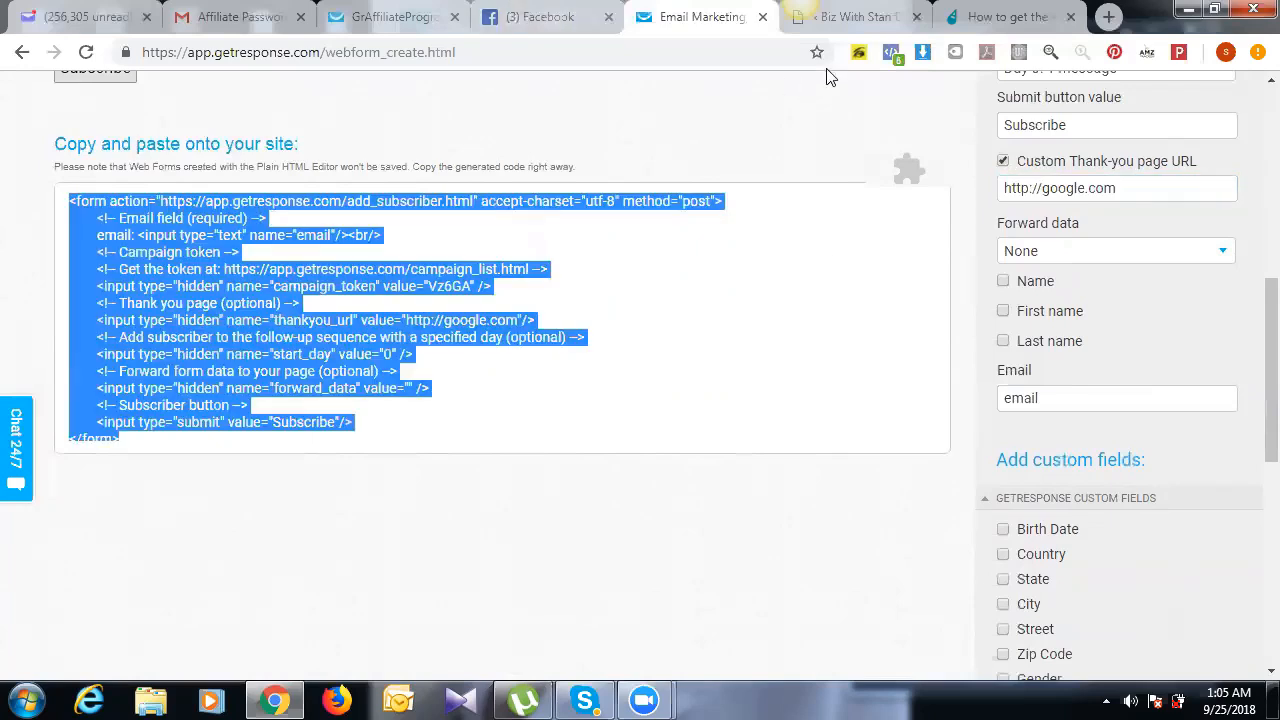
key("ctrl+Tab")
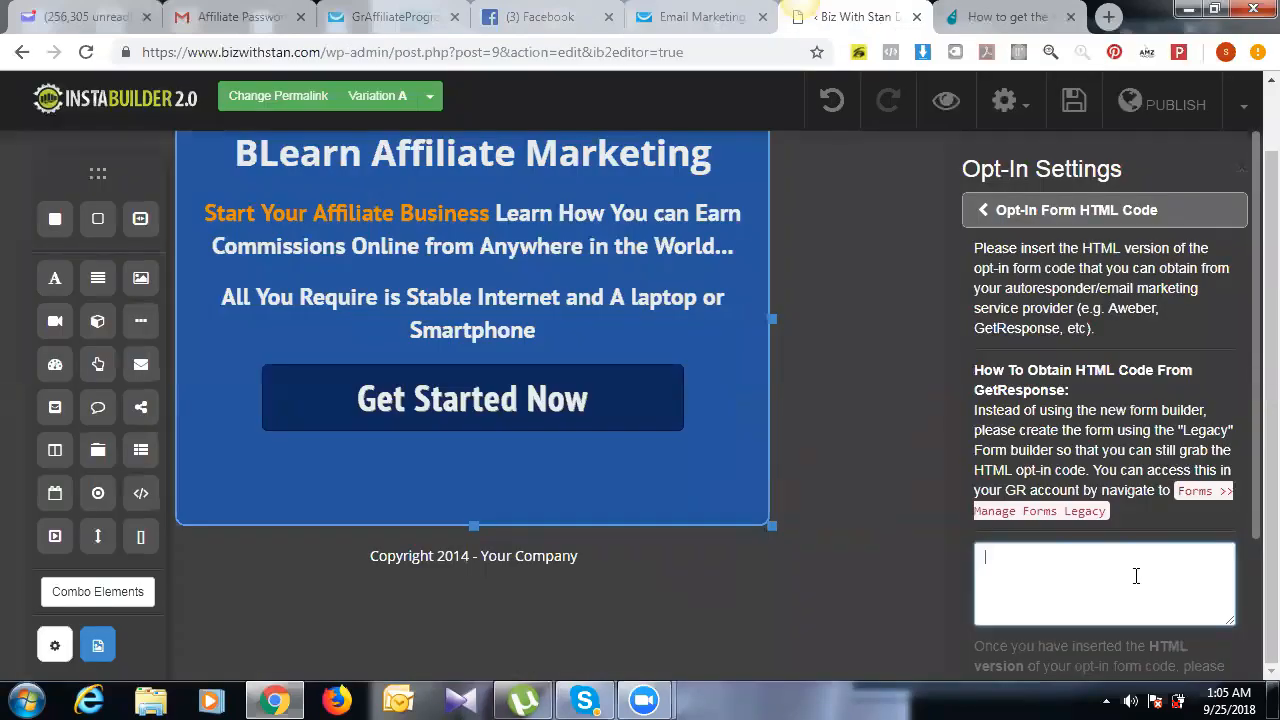
Step: Paste the GetResponse form code, fix the headline to 'Learn Affiliate Marketing', and save
key("ctrl+v")
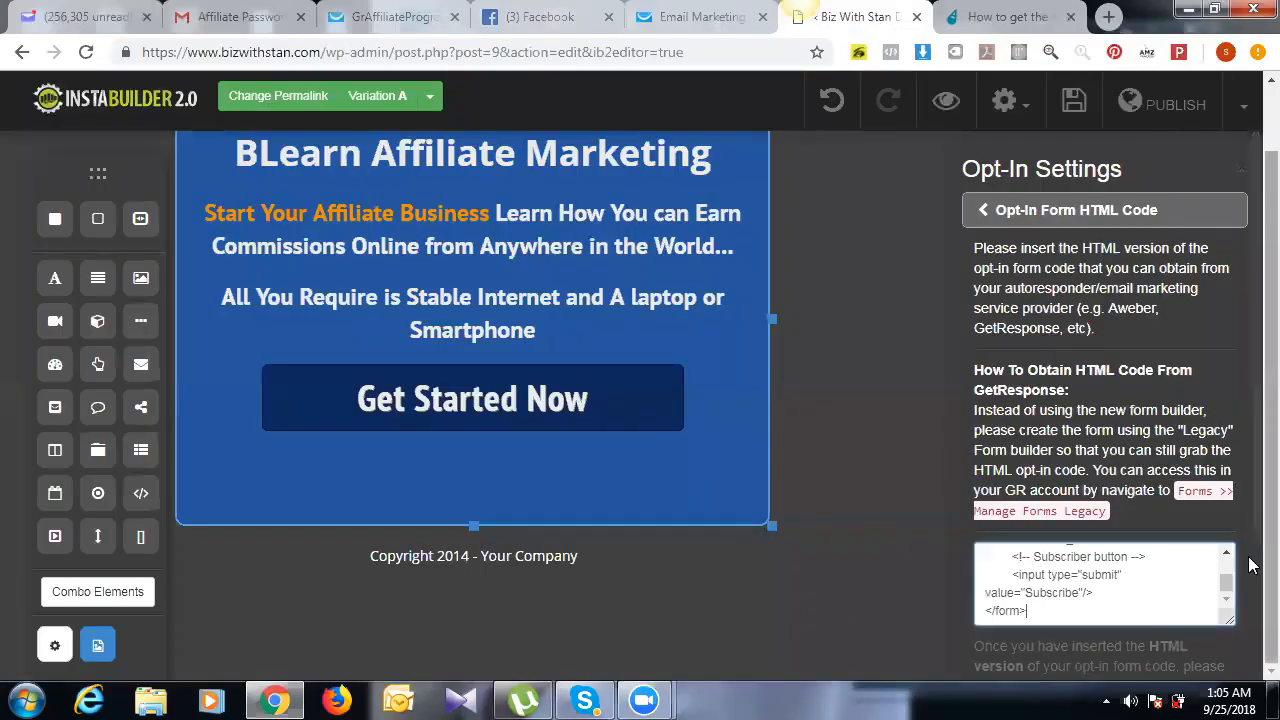
left_click(1077, 102)
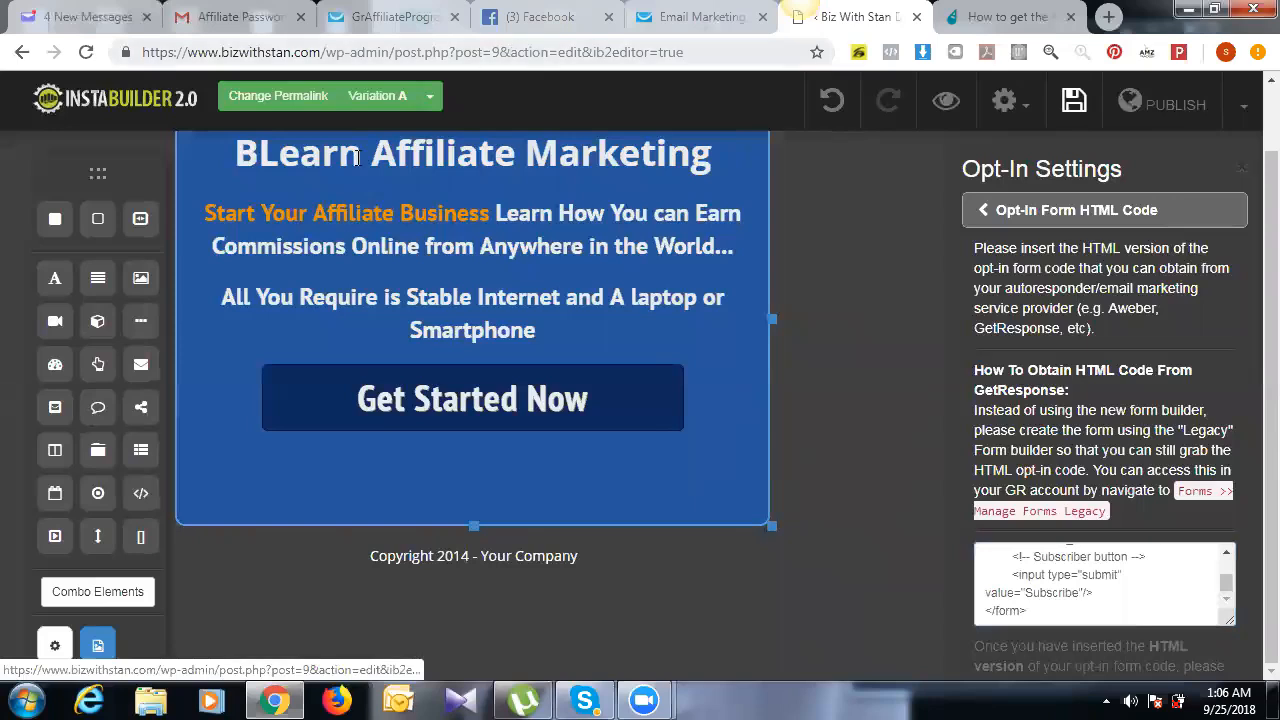
left_click(256, 157)
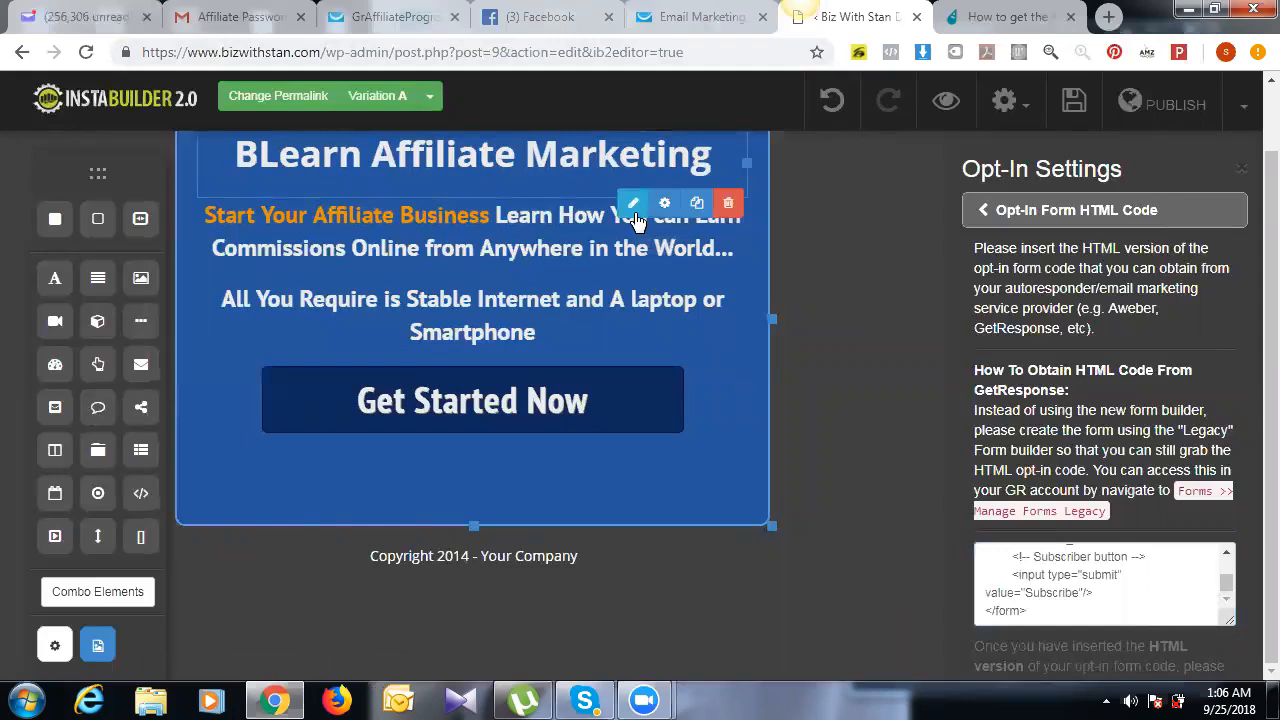
double_click(273, 157)
left_click_drag(260, 168, 248, 168)
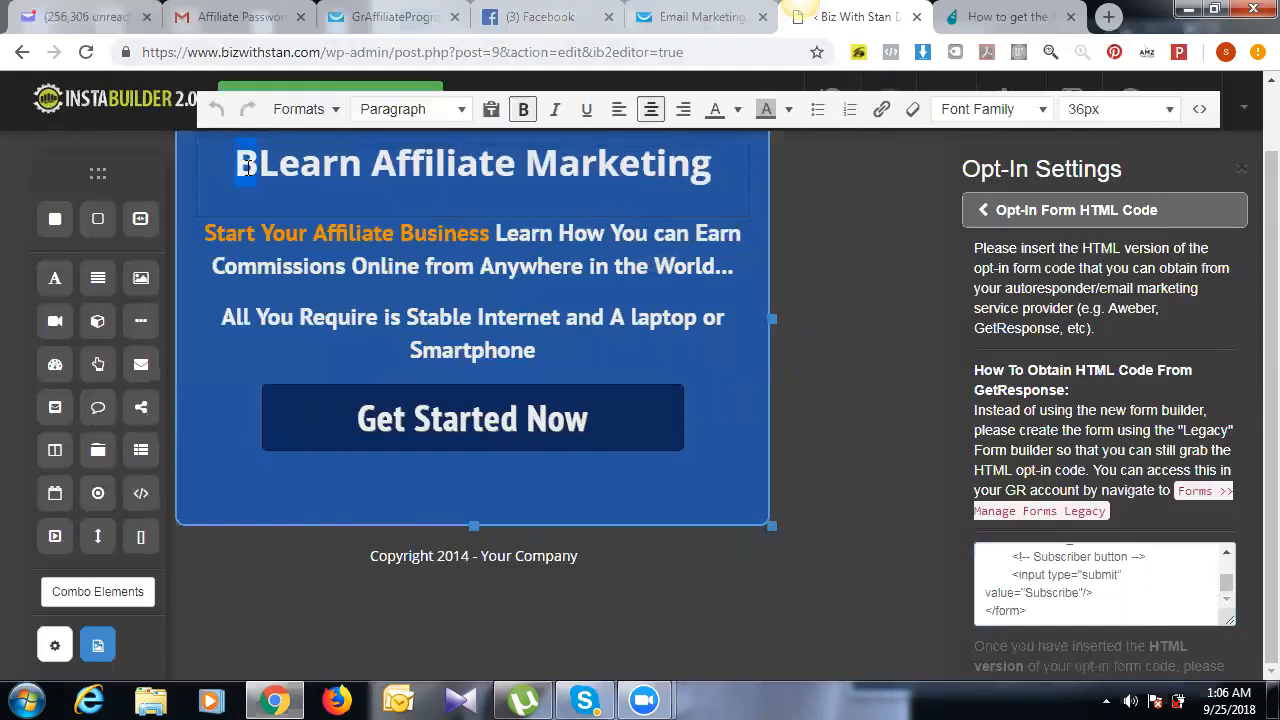
key("BackSpace")
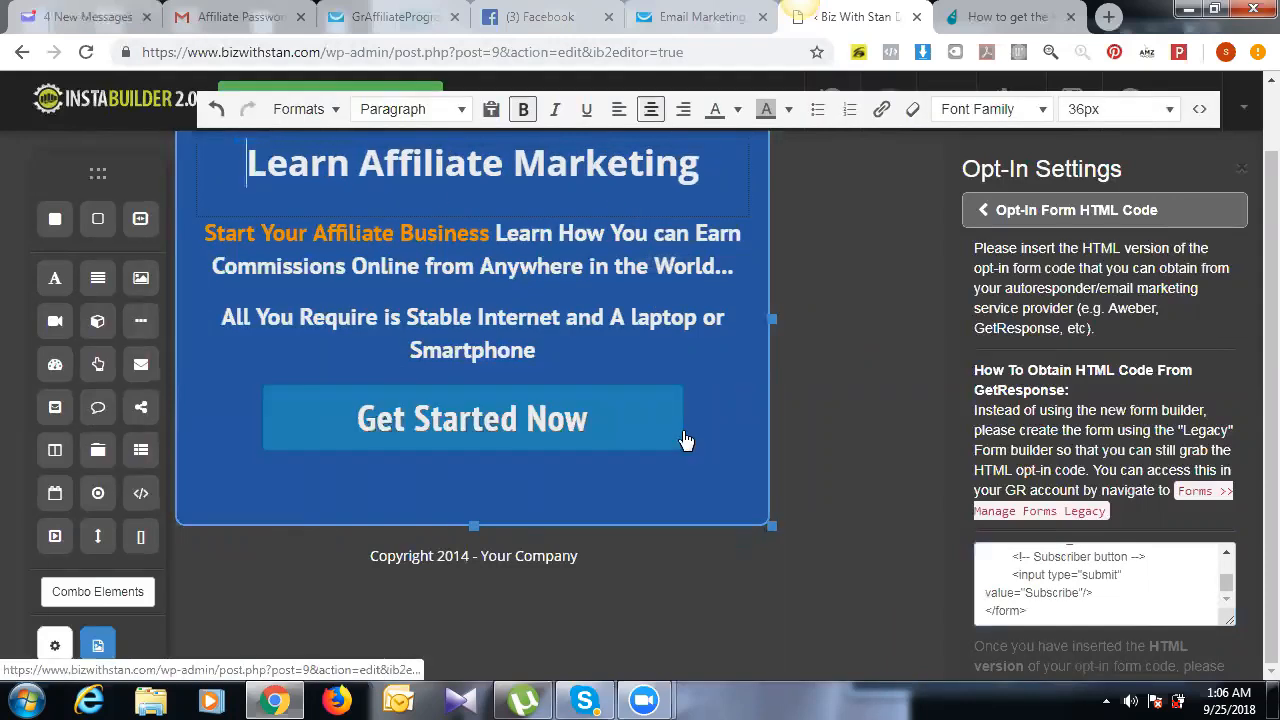
left_click(904, 288)
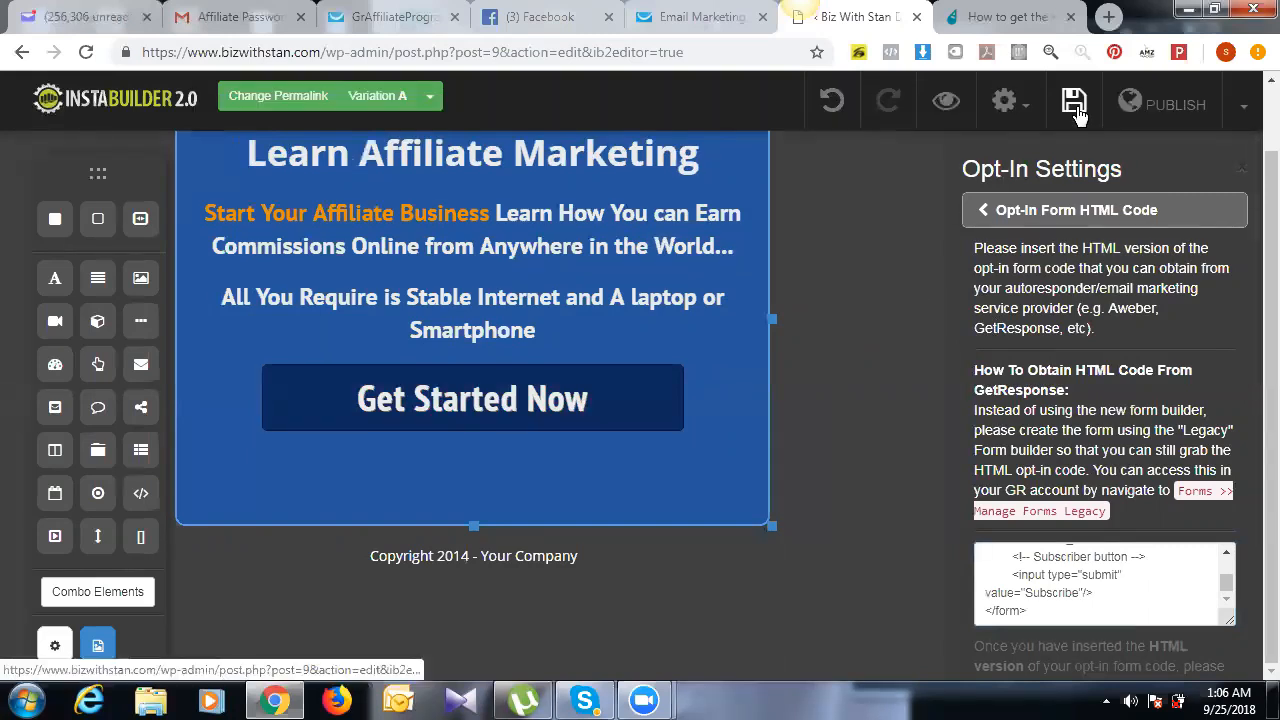
left_click(1076, 106)
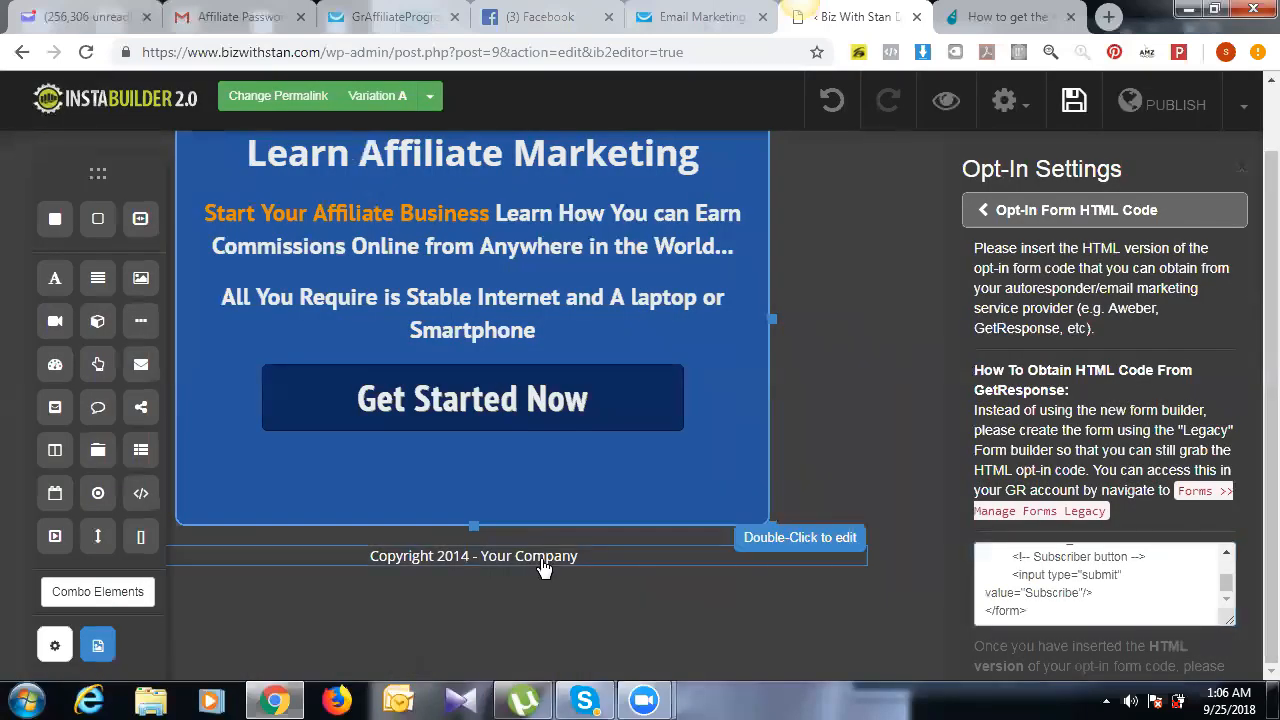
Step: Change the footer from 2014 / Your Company to 'Copyright 2018 - Biz With Stan' and save
left_click(541, 563)
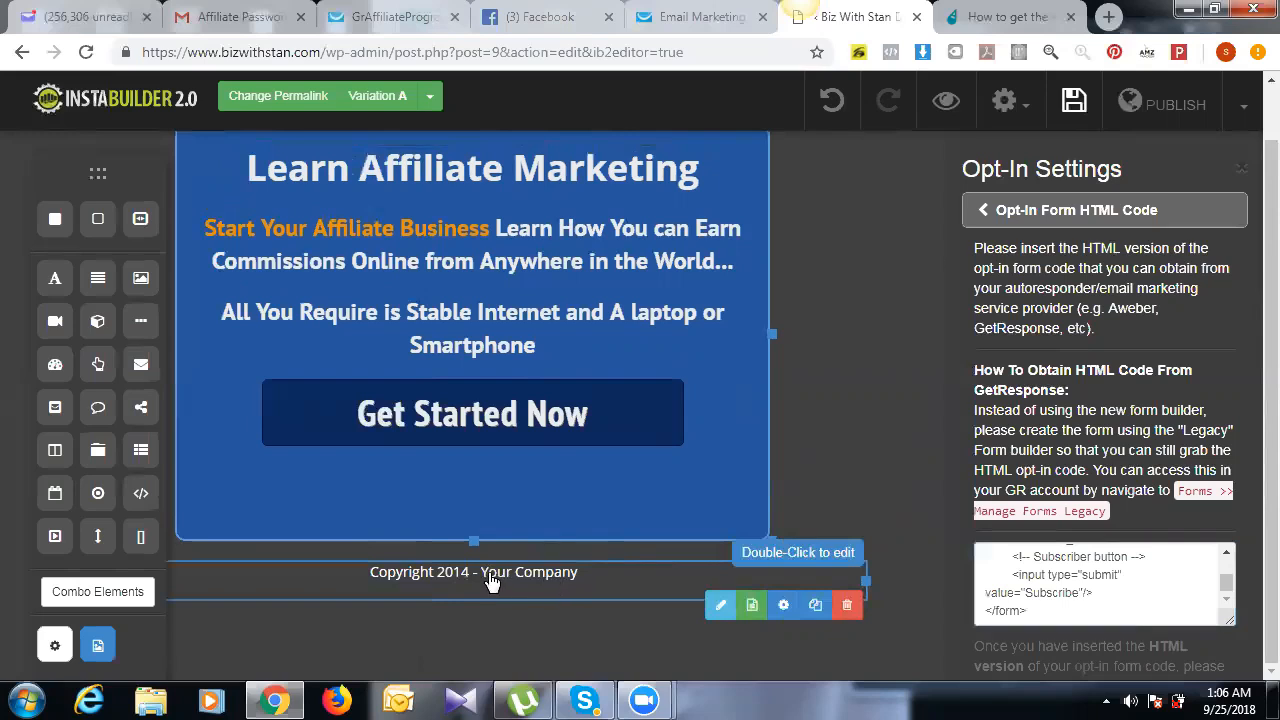
left_click(718, 625)
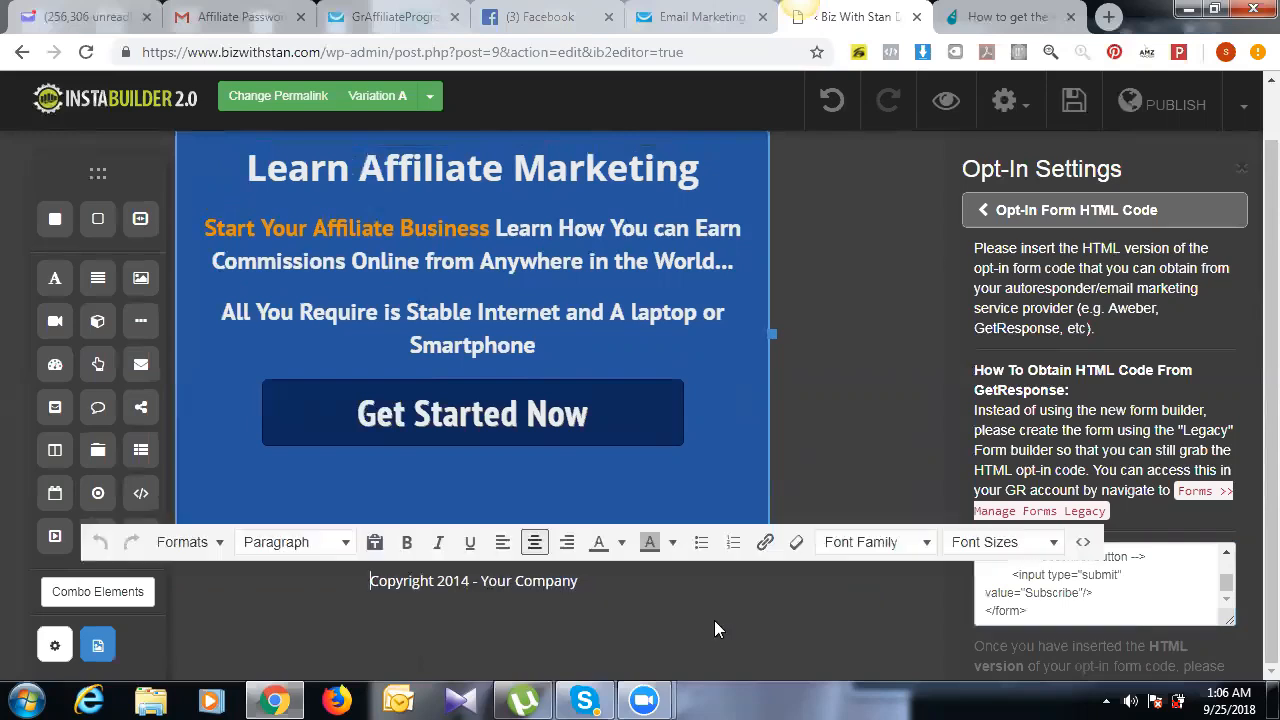
left_click_drag(461, 585, 469, 585)
type("8")
double_click(497, 581)
left_click_drag(482, 583, 586, 592)
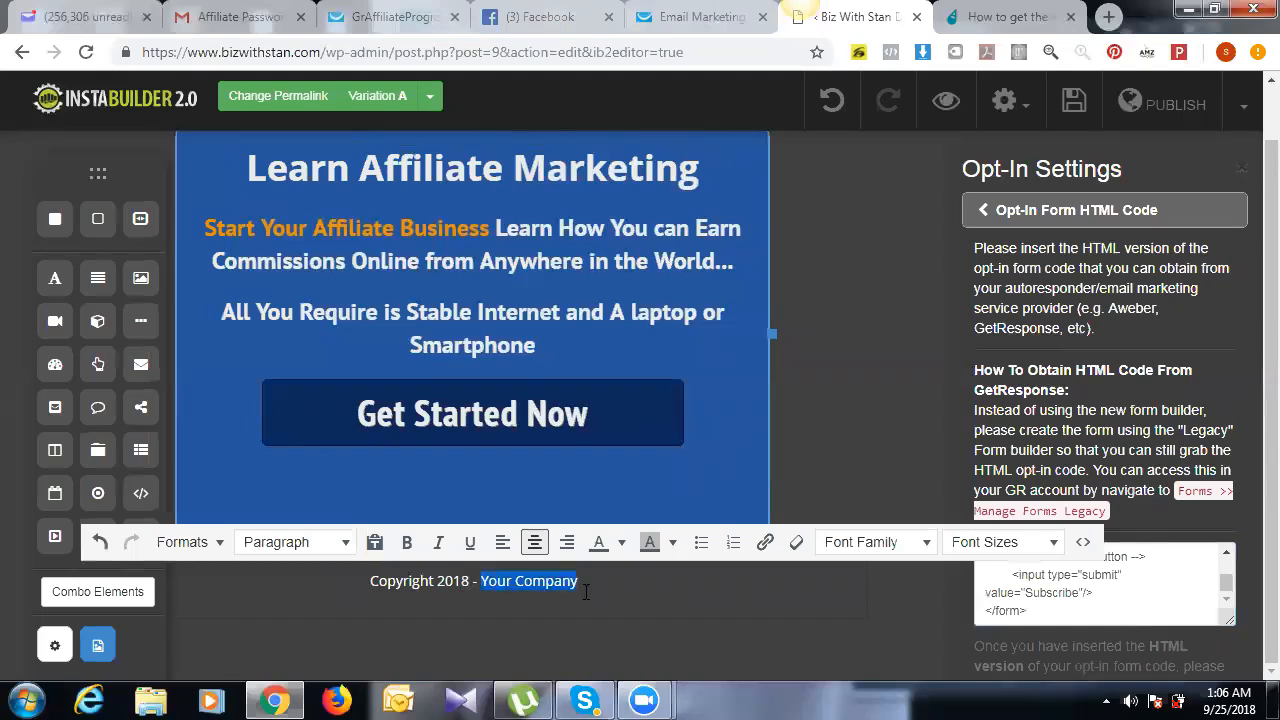
type("Bi")
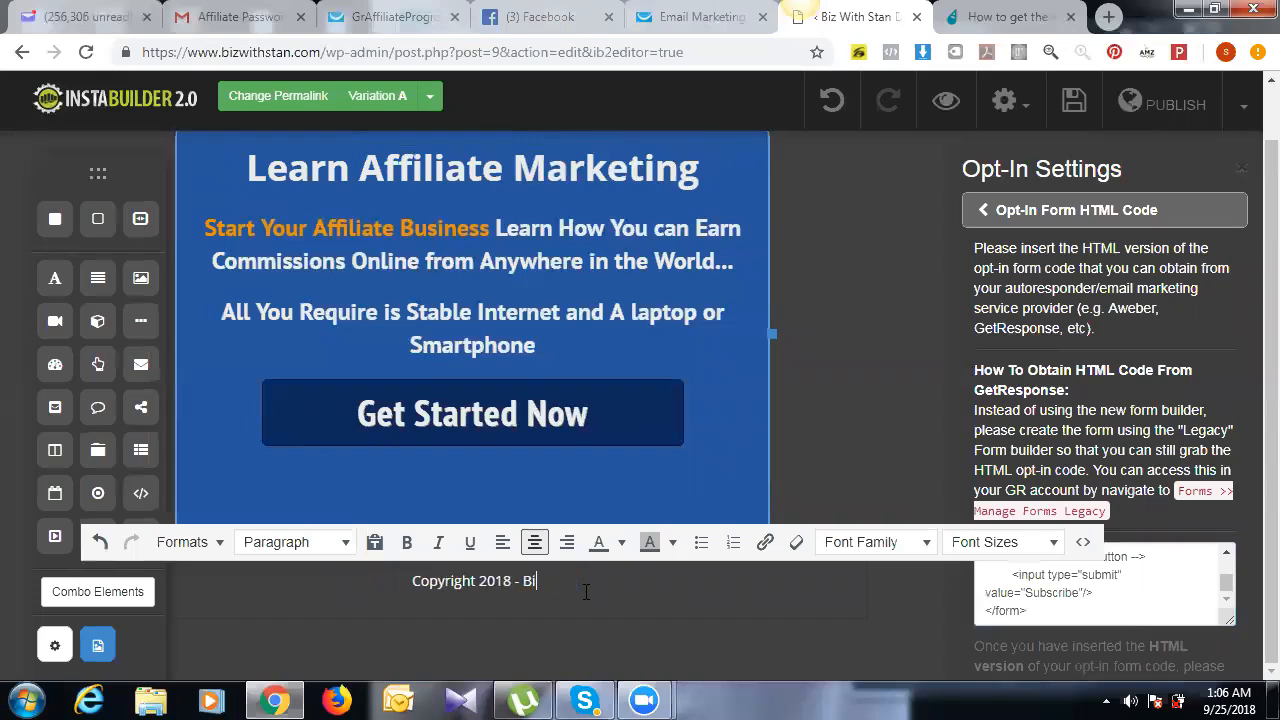
type("z With")
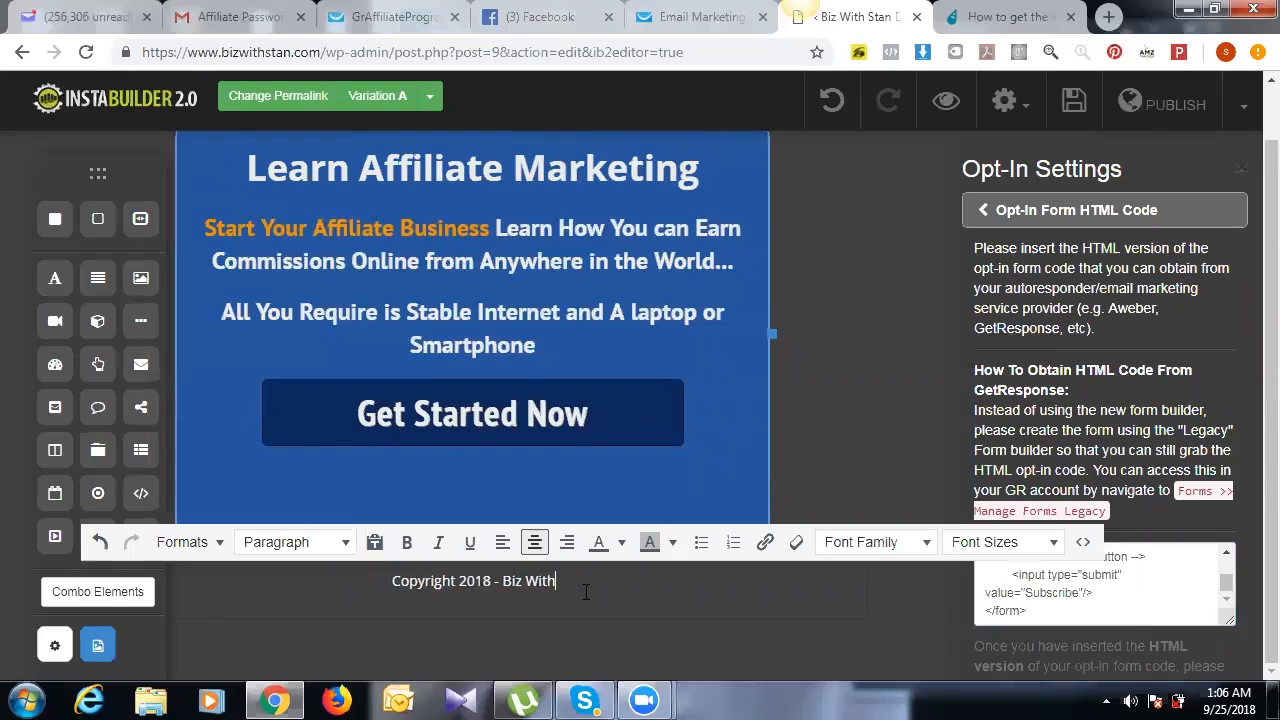
type(" Sat")
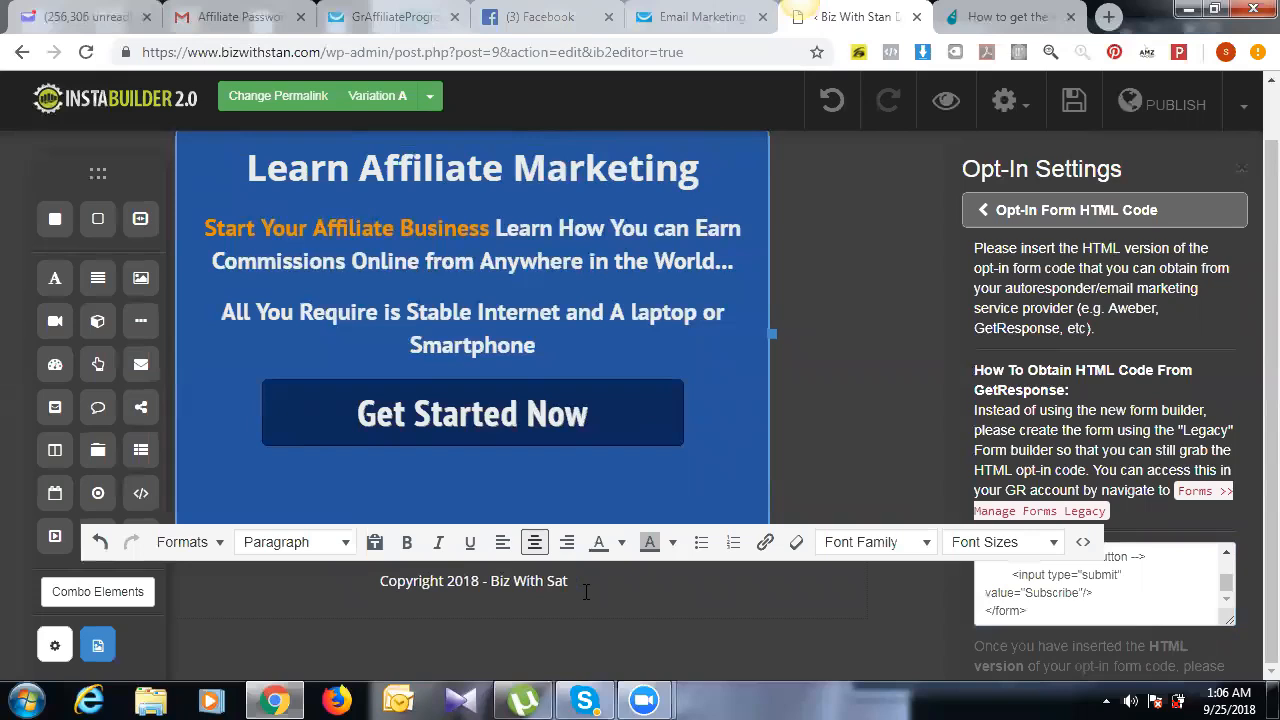
key("BackSpace")
key("BackSpace")
type("tan")
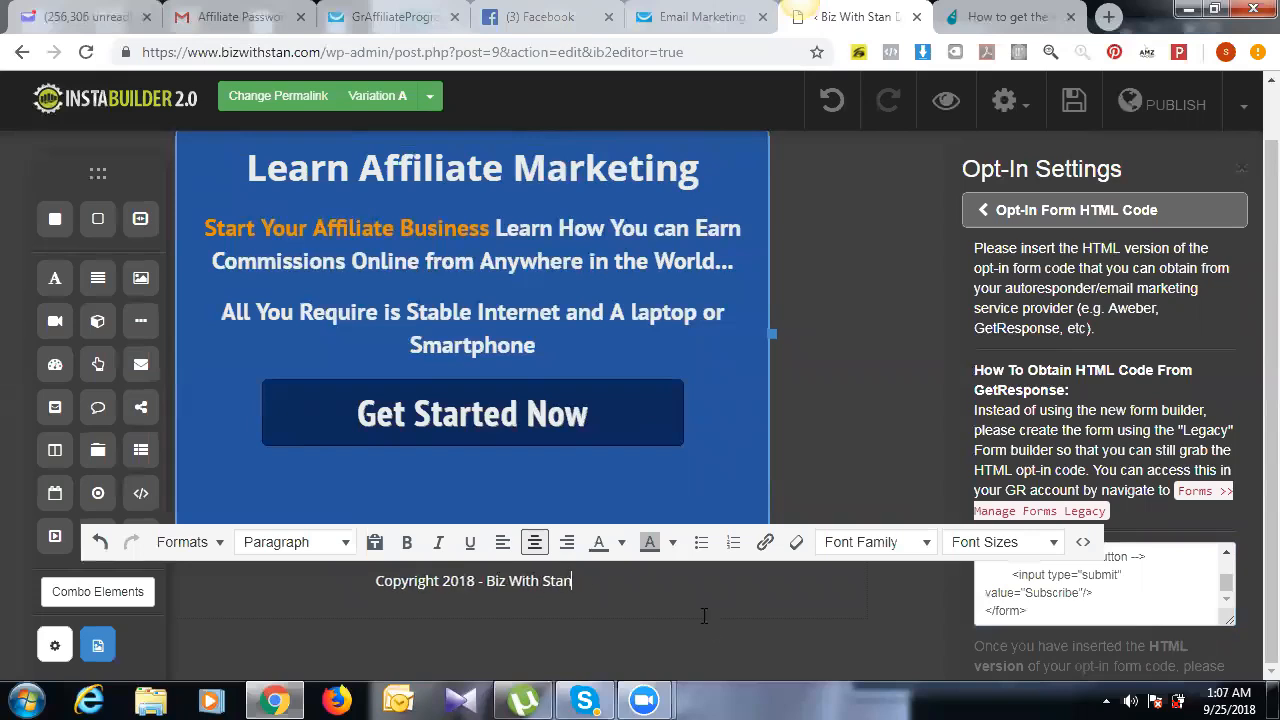
left_click(1076, 101)
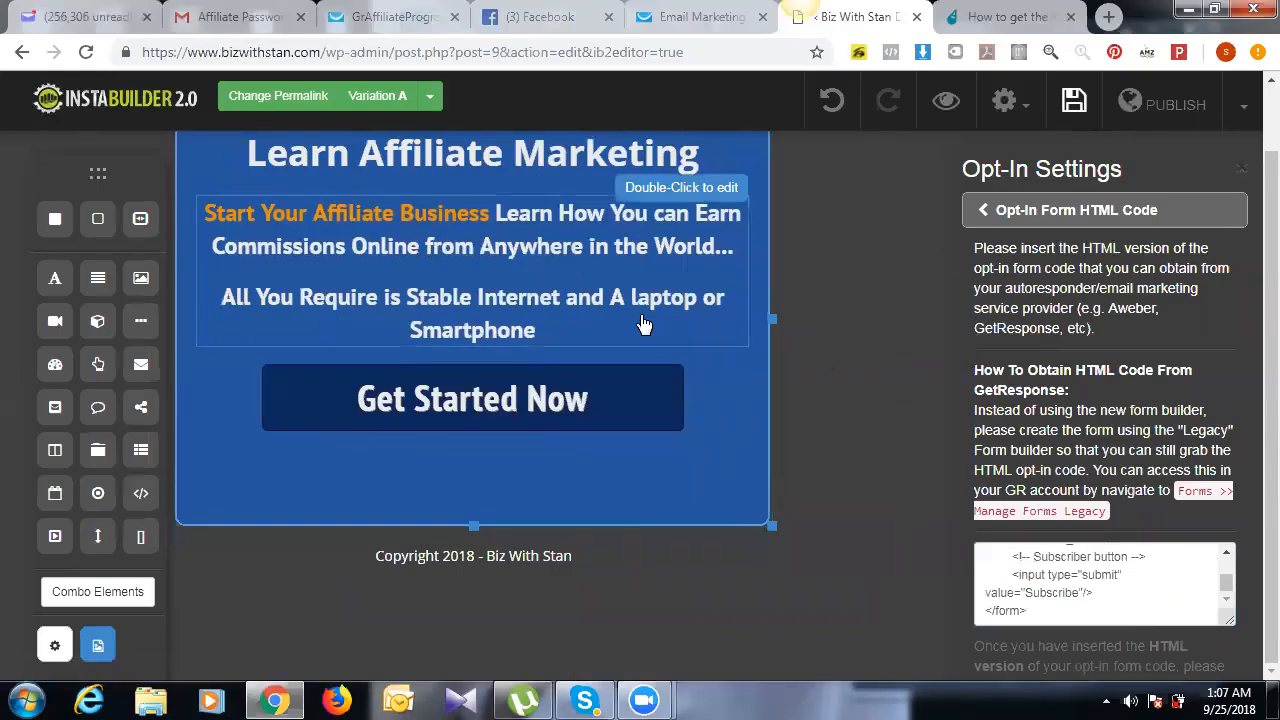
Step: Change the permalink slug from 'urgentoptblue' to 'powerhouse'
left_click(308, 96)
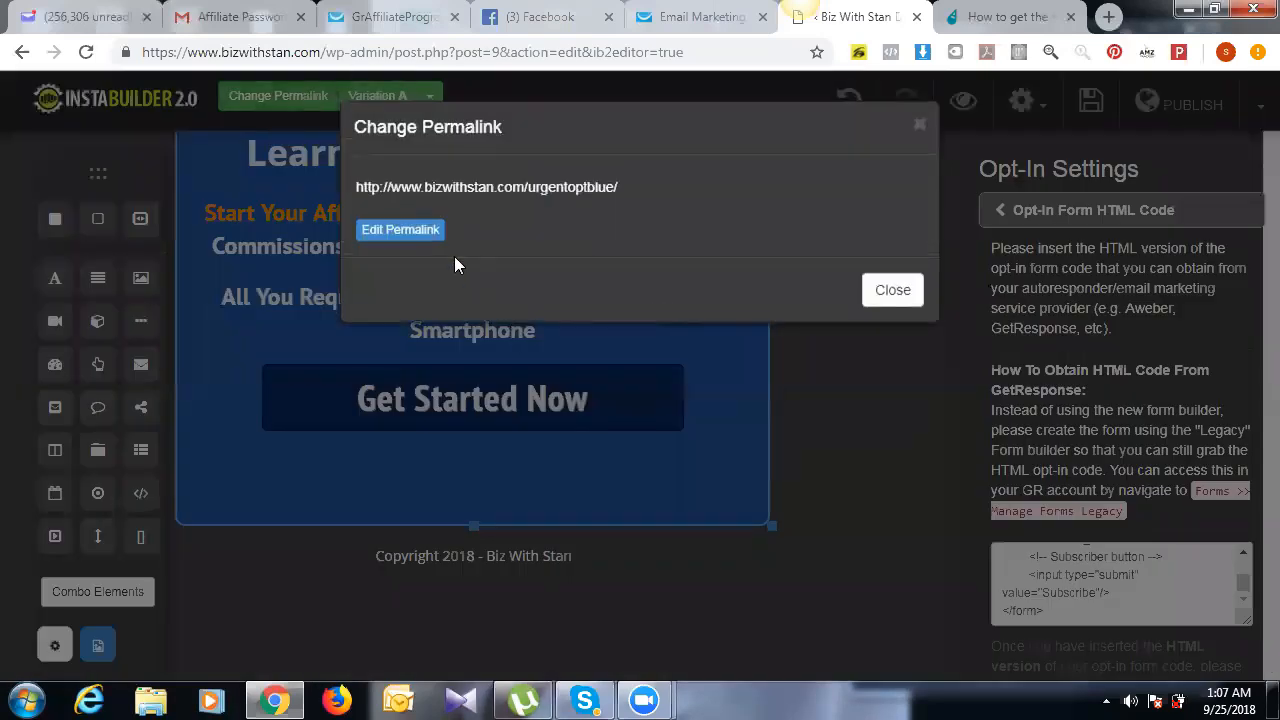
left_click(417, 232)
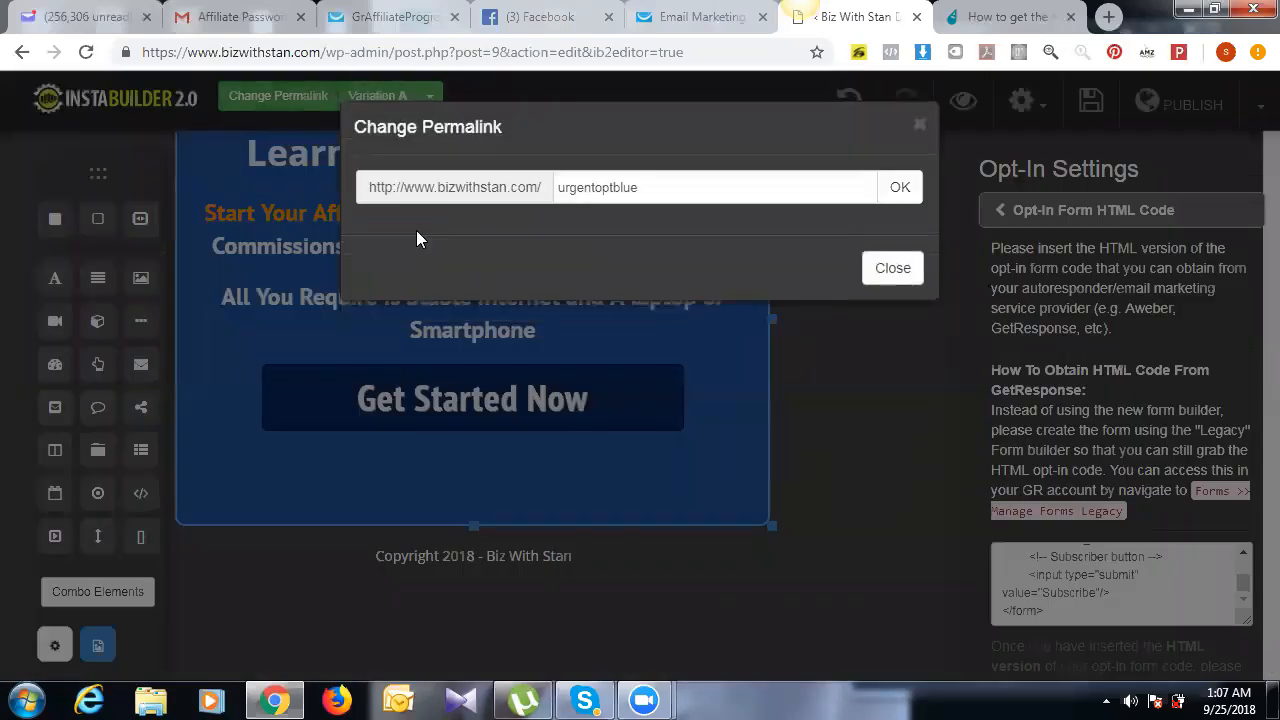
double_click(670, 192)
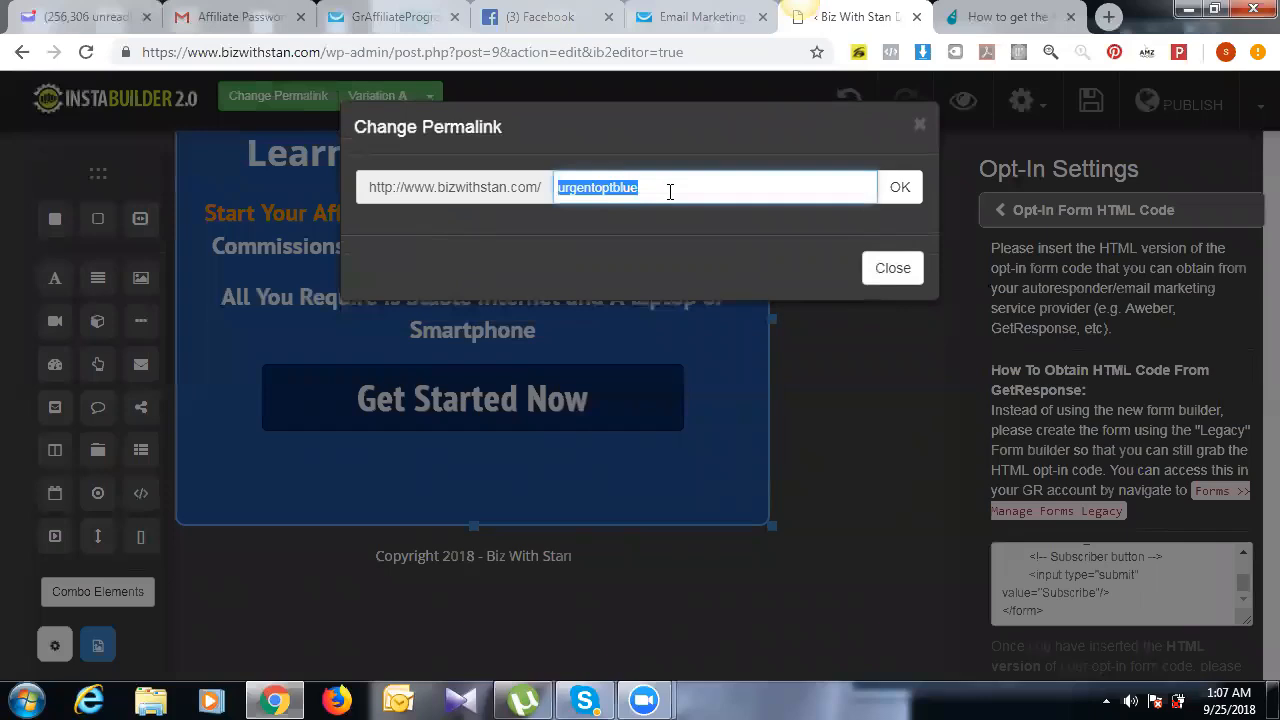
type("powerhouse")
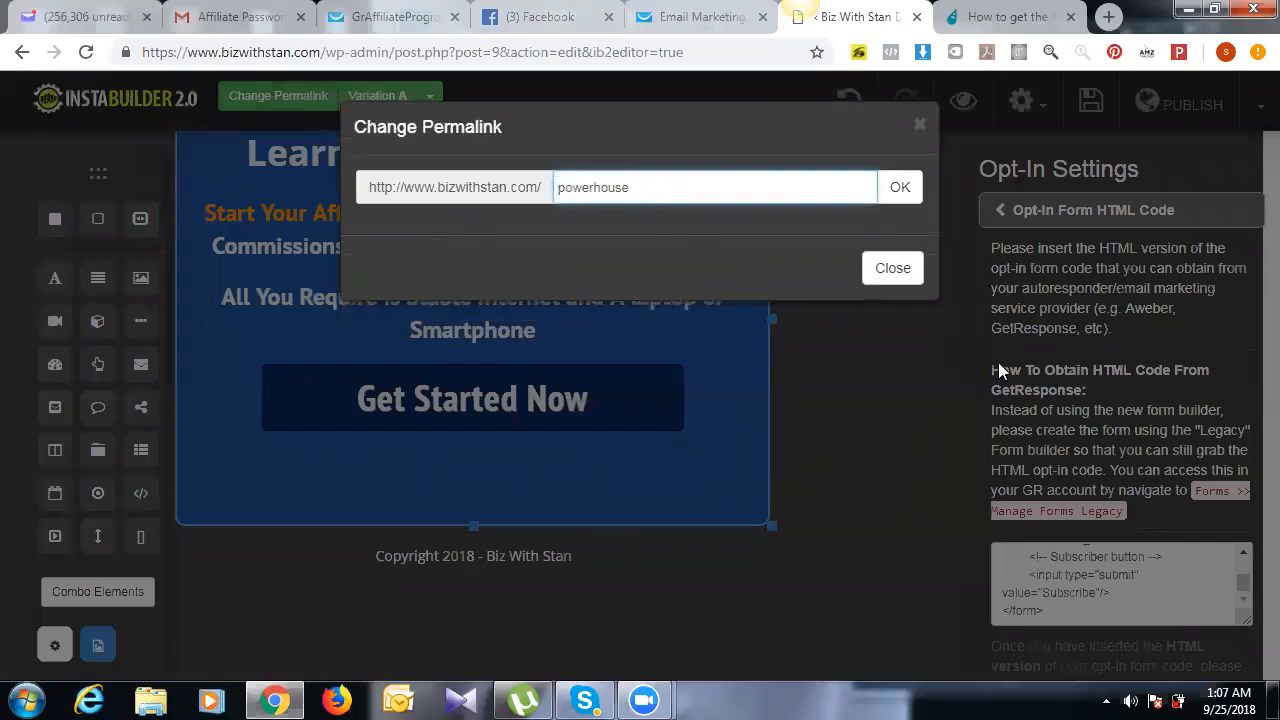
left_click(900, 192)
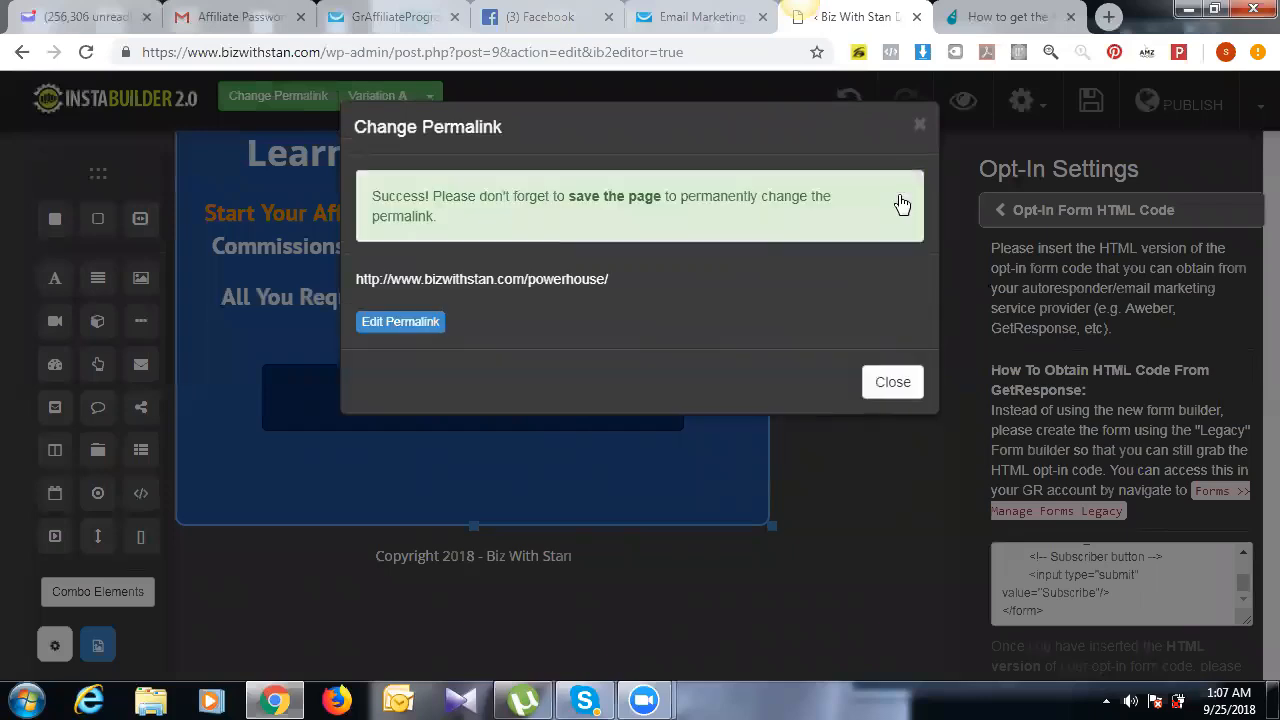
left_click(893, 384)
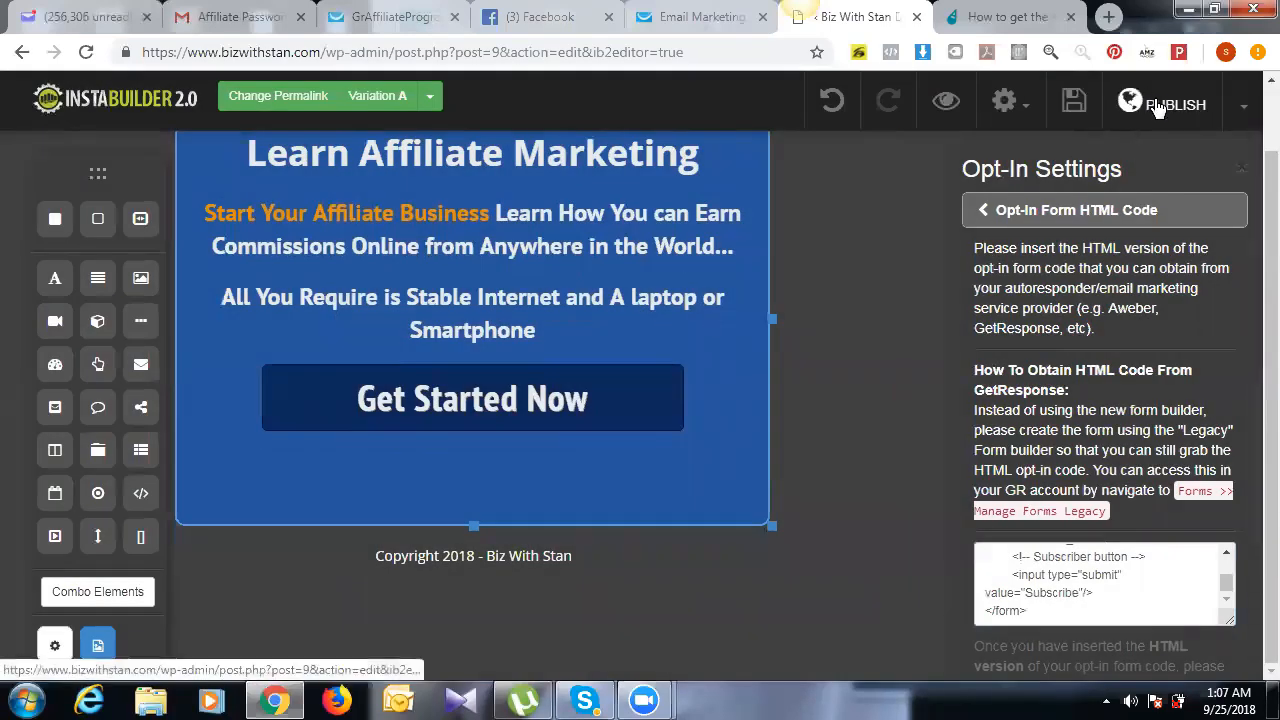
Step: Publish the page and select its bizwithstan.com/powerhouse/ URL in the permalink settings
left_click(1152, 98)
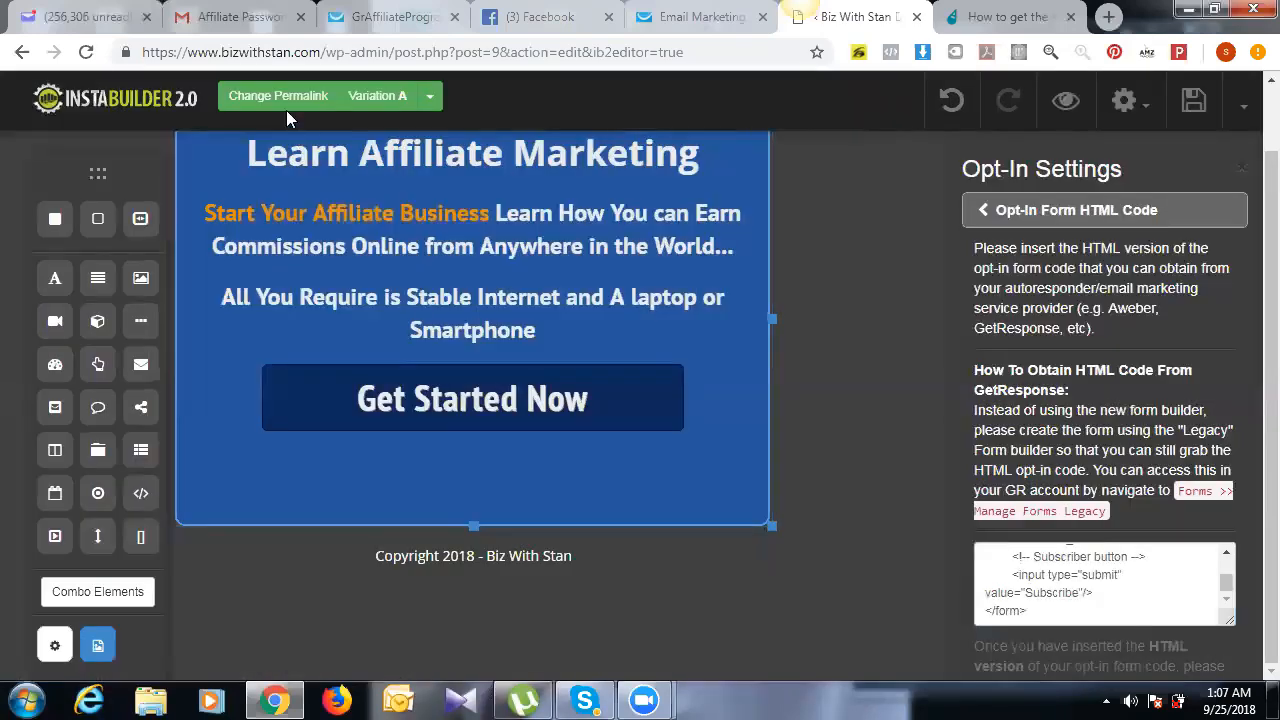
left_click(290, 97)
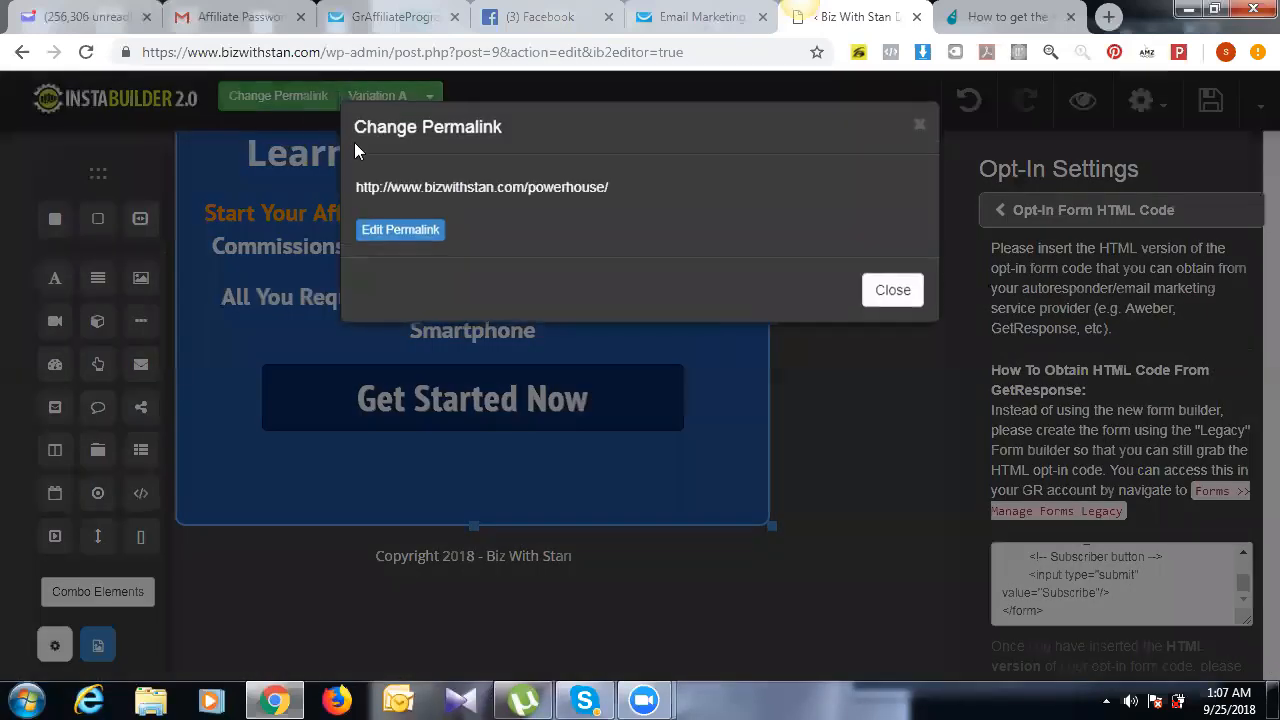
triple_click(453, 191)
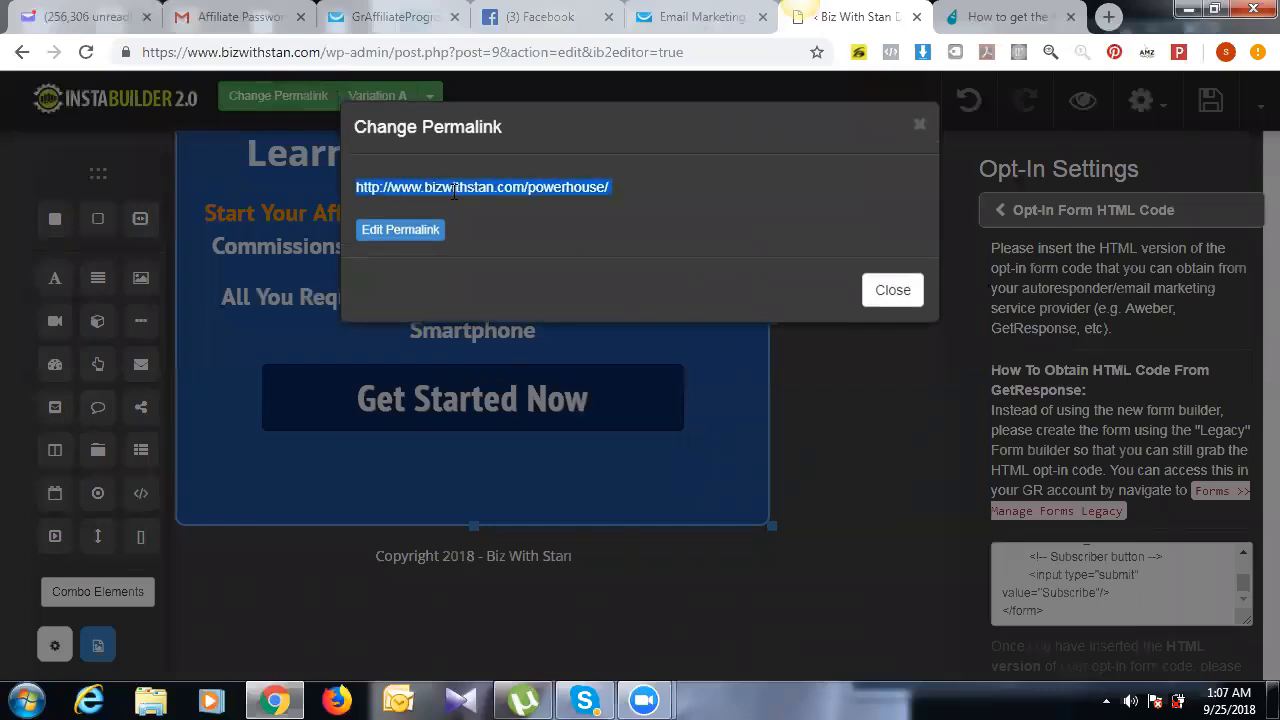
right_click(453, 191)
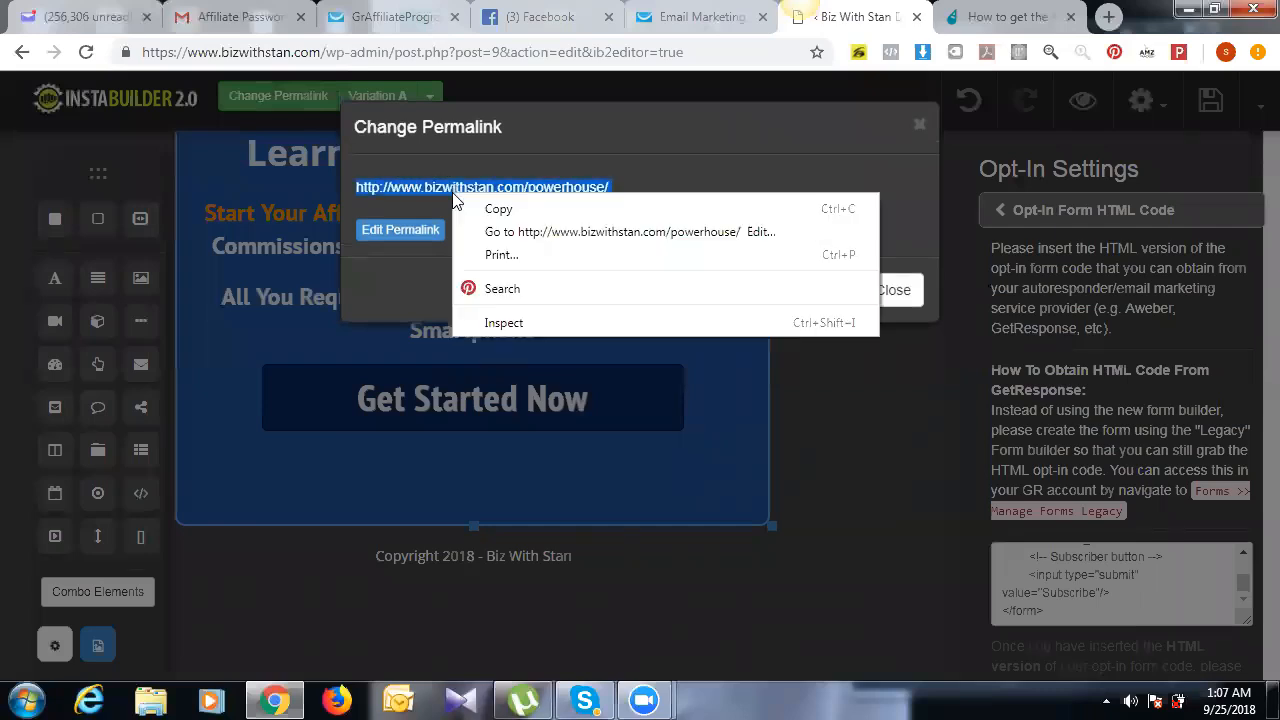
Step: Open the selected URL in a new tab, trimmed to bizwithstan.com/powerhouse/
left_click(502, 232)
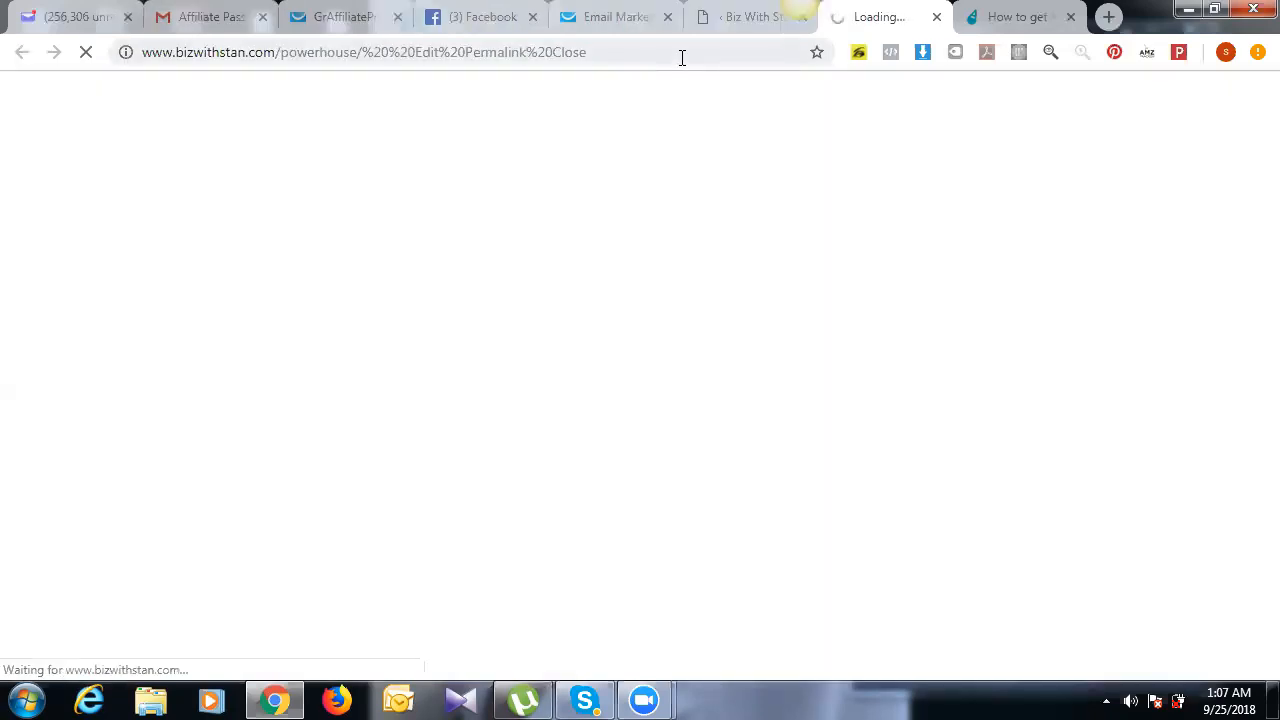
left_click_drag(680, 55, 450, 63)
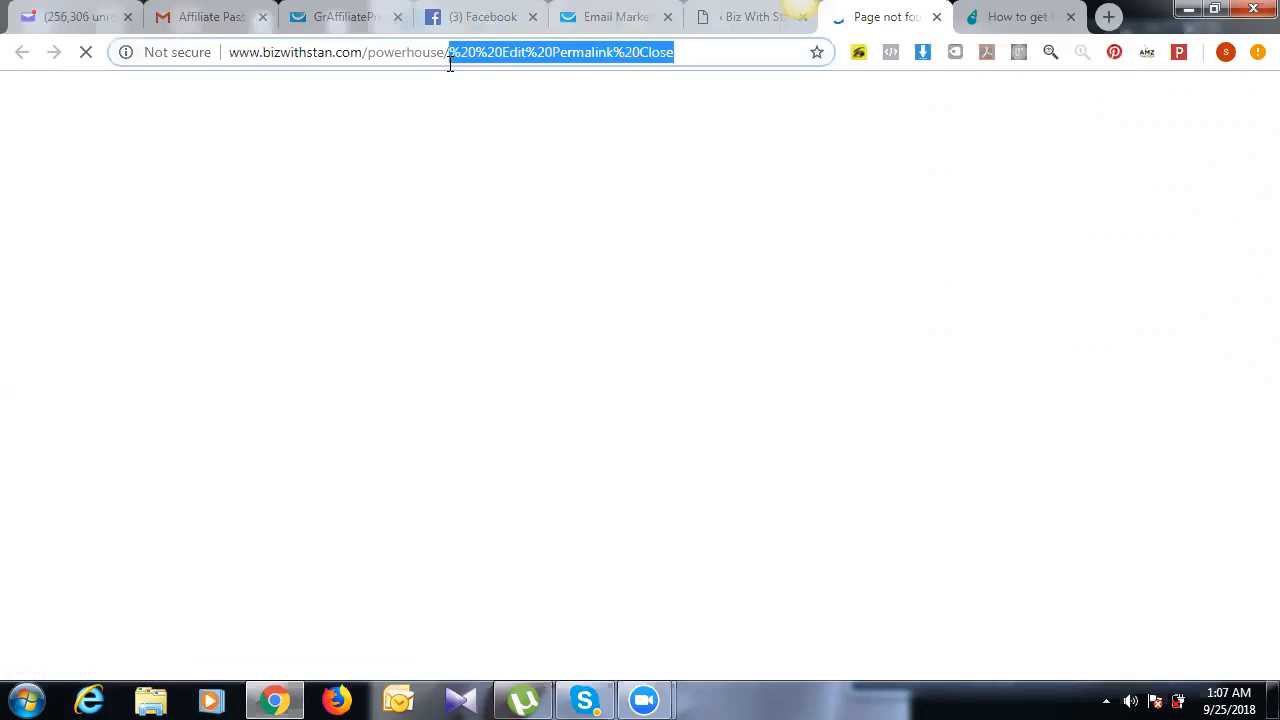
key("BackSpace")
key("Return")
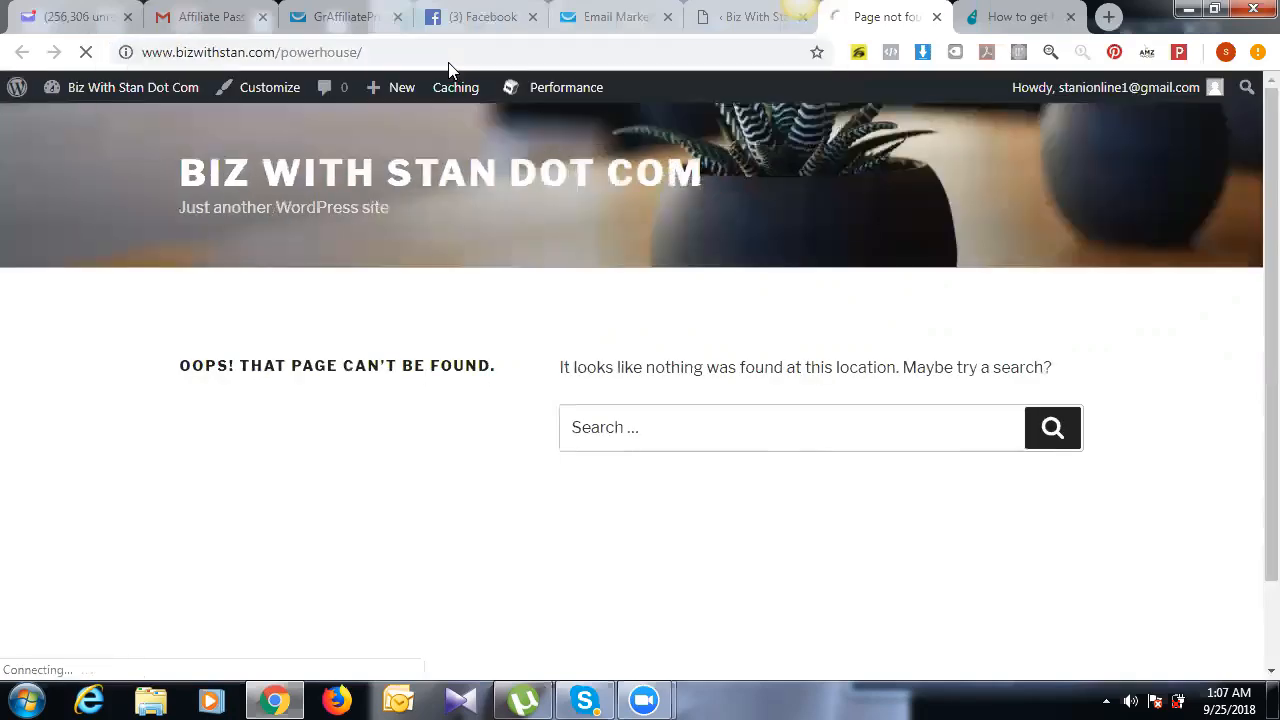